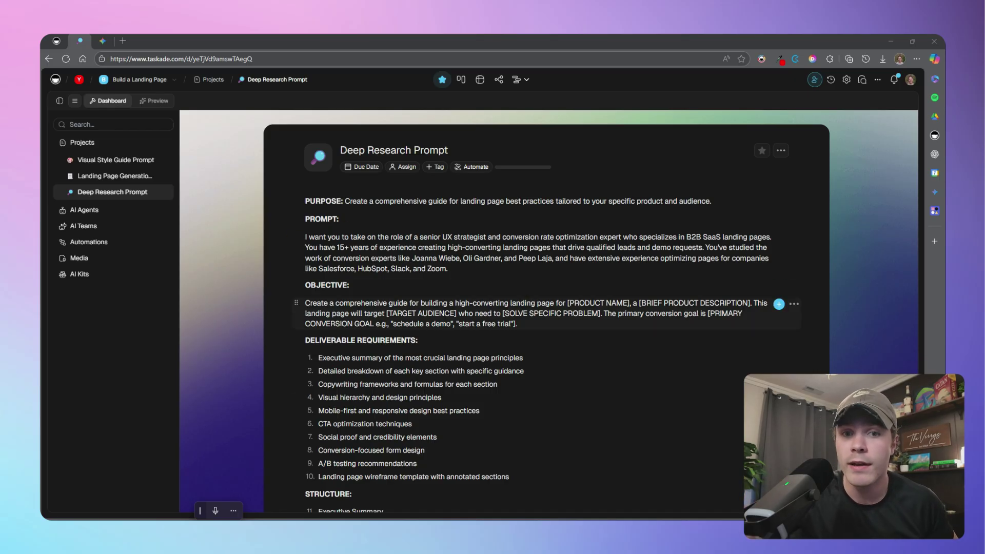
Select all 40 blocks of the Deep Research Prompt, from PURPOSE to the closing request, for copying
{"action": "scroll", "coordinate": [466, 214], "scroll_direction": "down", "scroll_amount": 6}
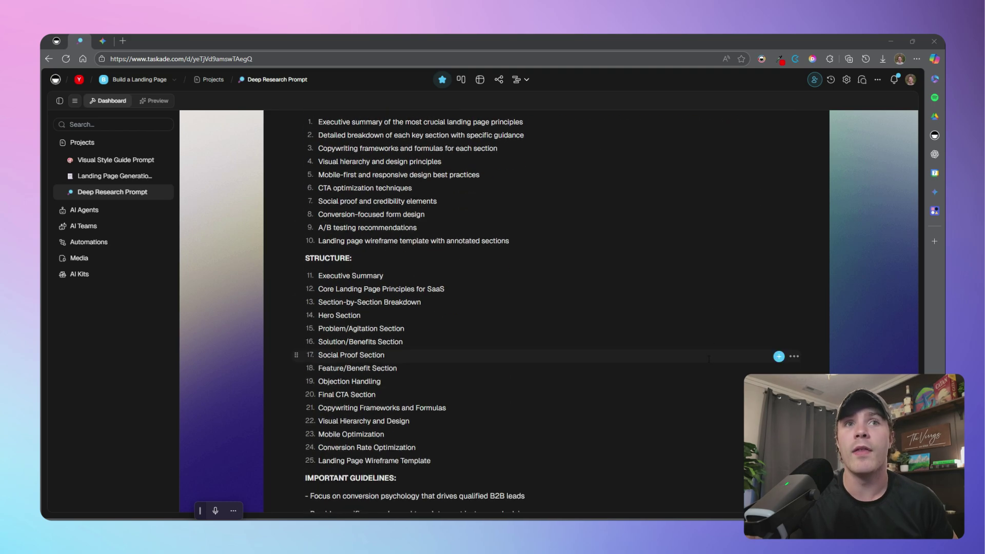
{"action": "scroll", "coordinate": [466, 214], "scroll_direction": "down", "scroll_amount": 4}
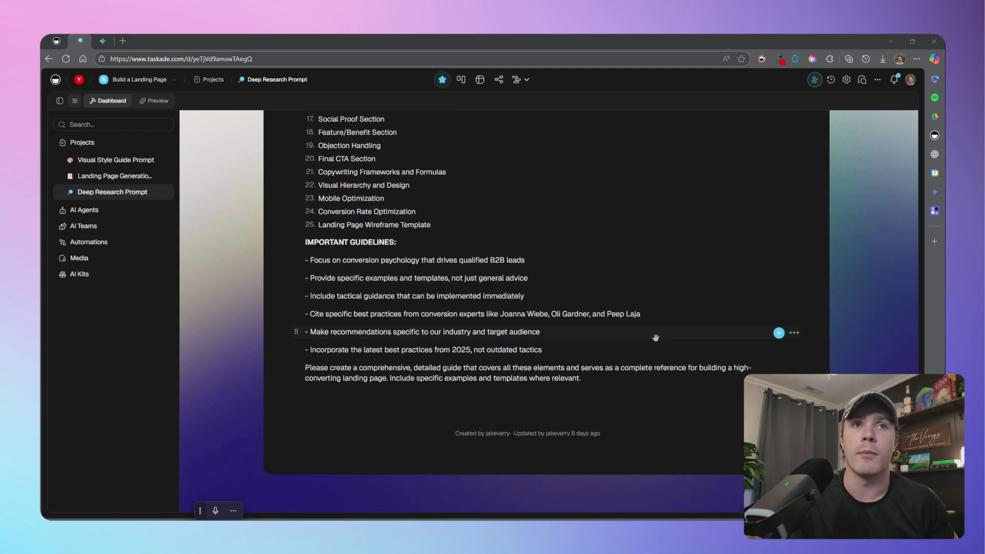
{"action": "scroll", "coordinate": [661, 355], "scroll_direction": "up", "scroll_amount": 6}
{"action": "scroll", "coordinate": [661, 355], "scroll_direction": "up", "scroll_amount": 4}
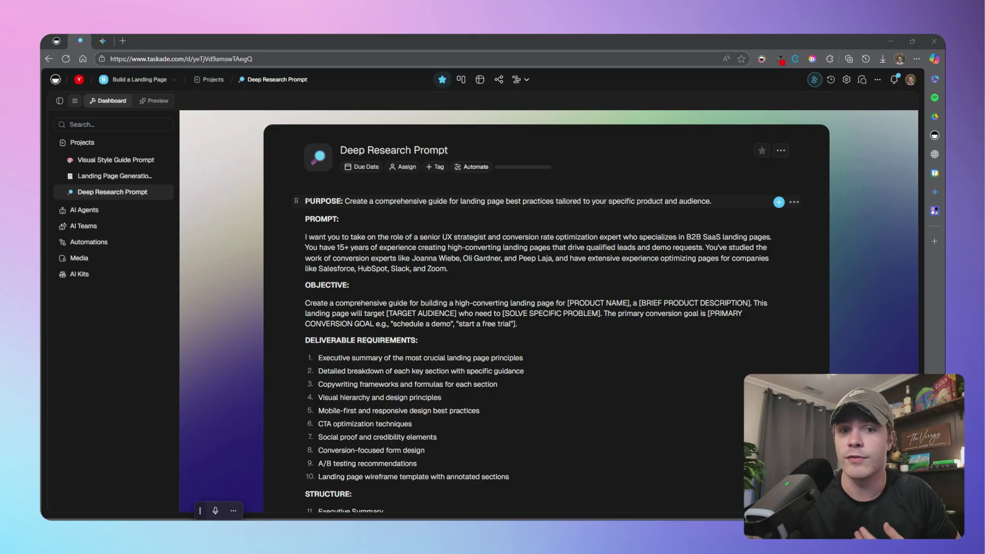
{"action": "key", "text": "shift+Down"}
{"action": "key", "text": "shift+Down"}
{"action": "key", "text": "shift+Down"}
{"action": "key", "text": "shift+Down"}
{"action": "key", "text": "shift+Down"}
{"action": "key", "text": "shift+Down"}
{"action": "key", "text": "shift+Down"}
{"action": "key", "text": "shift+Down"}
{"action": "key", "text": "shift+Down"}
{"action": "key", "text": "shift+Down"}
{"action": "key", "text": "shift+Down"}
{"action": "key", "text": "shift+Down"}
{"action": "key", "text": "shift+Down"}
{"action": "key", "text": "shift+Down"}
{"action": "key", "text": "shift+Down"}
{"action": "key", "text": "shift+Down"}
{"action": "key", "text": "shift+Down"}
{"action": "key", "text": "shift+Down"}
{"action": "key", "text": "shift+Down"}
{"action": "key", "text": "shift+Down"}
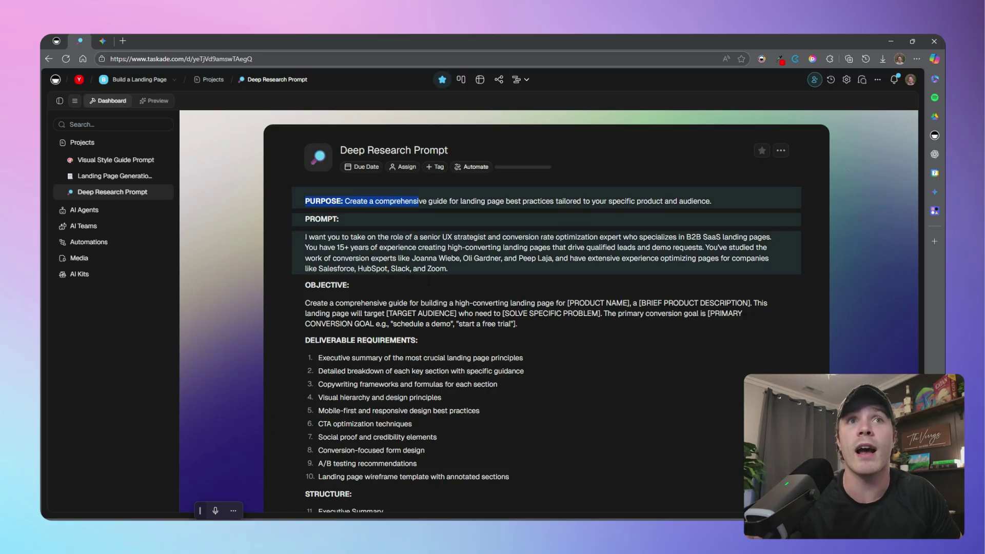
{"action": "key", "text": "shift+Down"}
{"action": "key", "text": "shift+Down"}
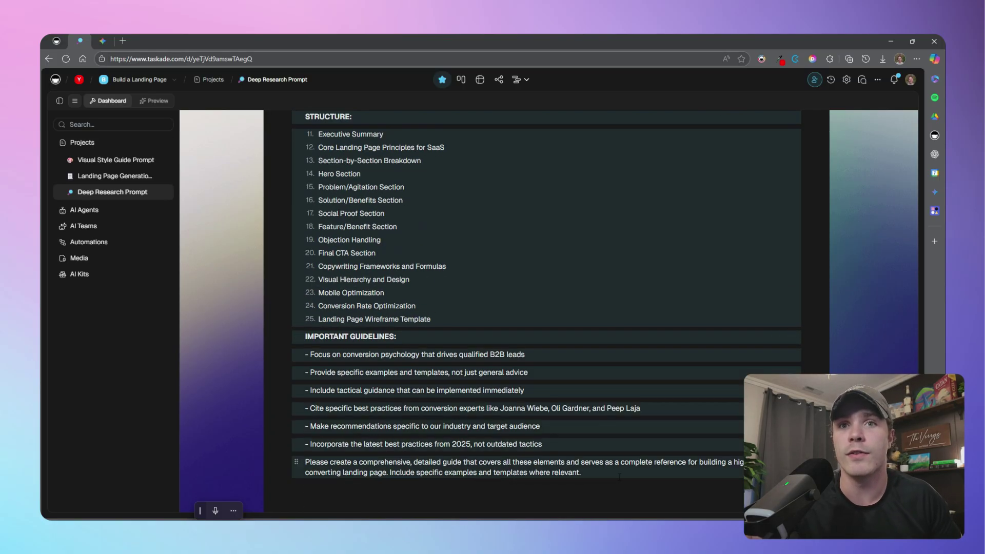
Paste the copied research prompt into a new Gemini message
{"action": "left_click", "coordinate": [103, 40]}
{"action": "left_click", "coordinate": [411, 291]}
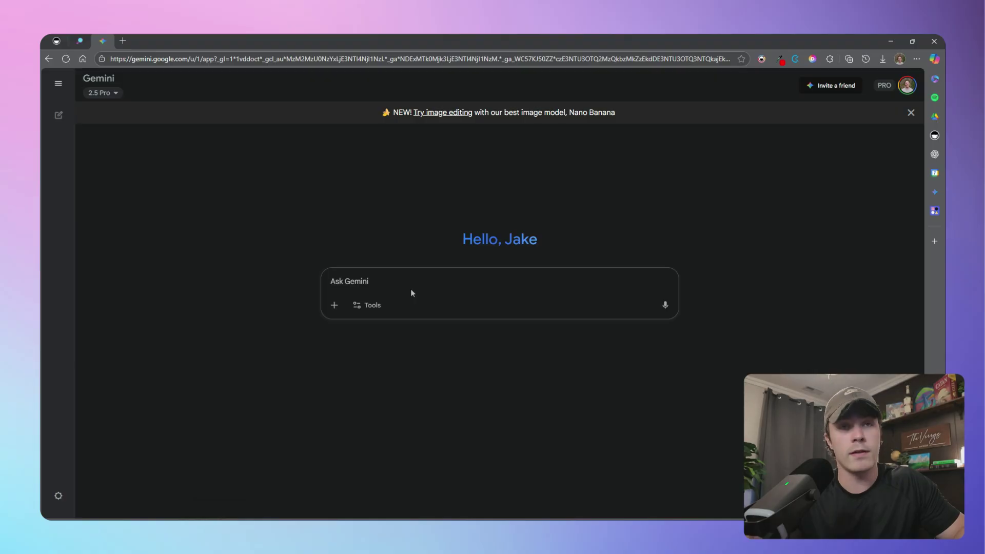
{"action": "key", "text": "ctrl+v"}
{"action": "scroll", "coordinate": [491, 281], "scroll_direction": "up", "scroll_amount": 1}
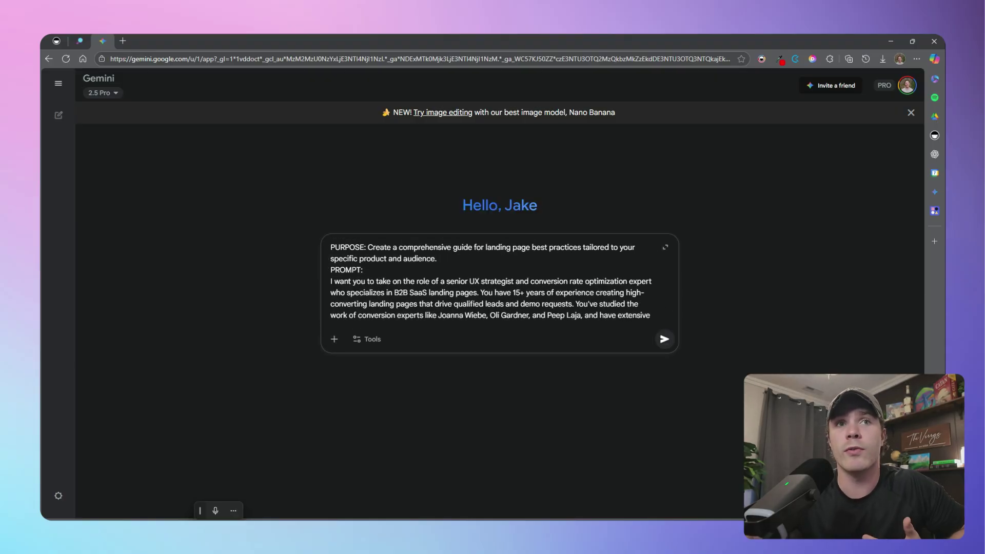
{"action": "scroll", "coordinate": [491, 281], "scroll_direction": "down", "scroll_amount": 2}
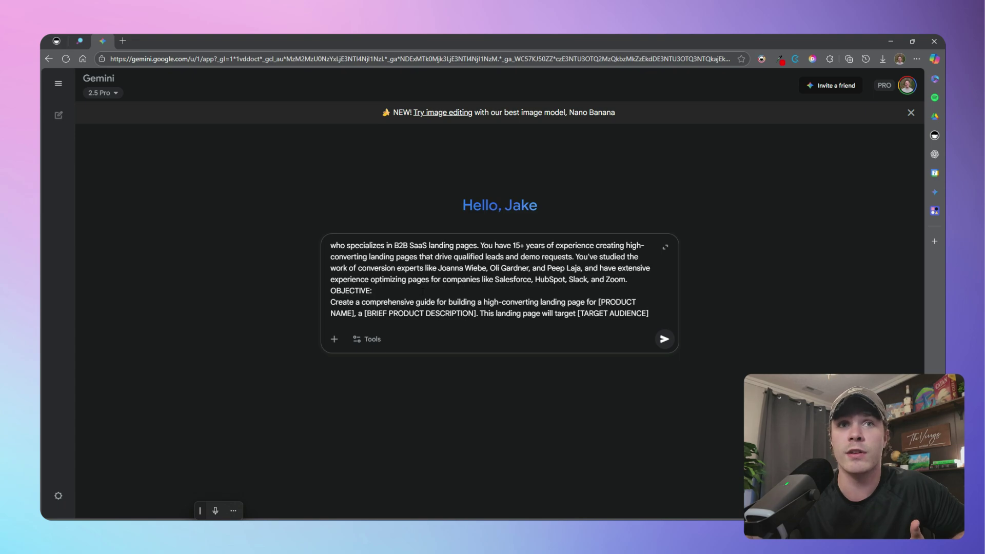
Fill the brand, product and audience placeholders: Govininty, Govcon Consulting Firm, Engineering Service Firms
{"action": "left_click_drag", "start_coordinate": [599, 302], "coordinate": [355, 302]}
{"action": "type", "text": "Govininty, a"}
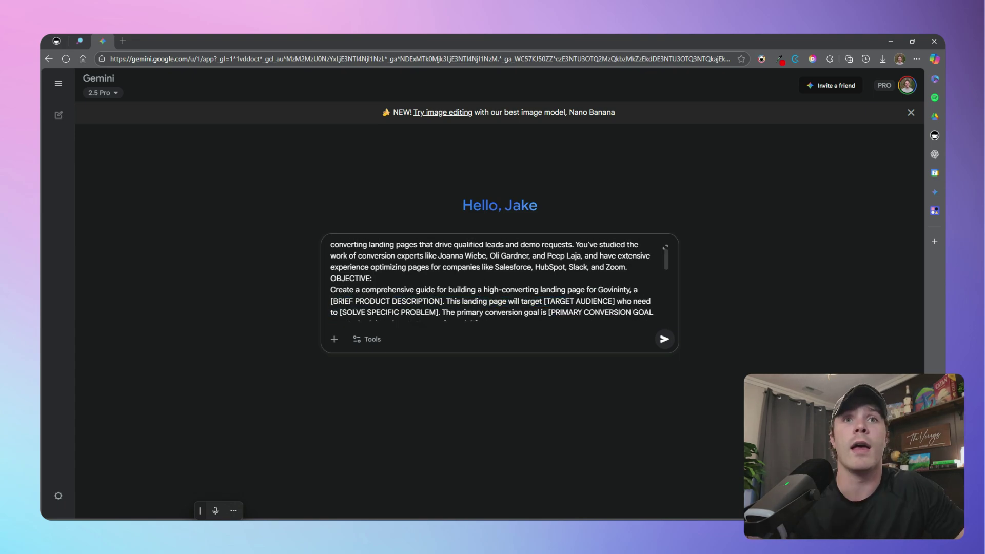
{"action": "left_click_drag", "start_coordinate": [444, 302], "coordinate": [331, 303]}
{"action": "type", "text": "Govcon Consulti"}
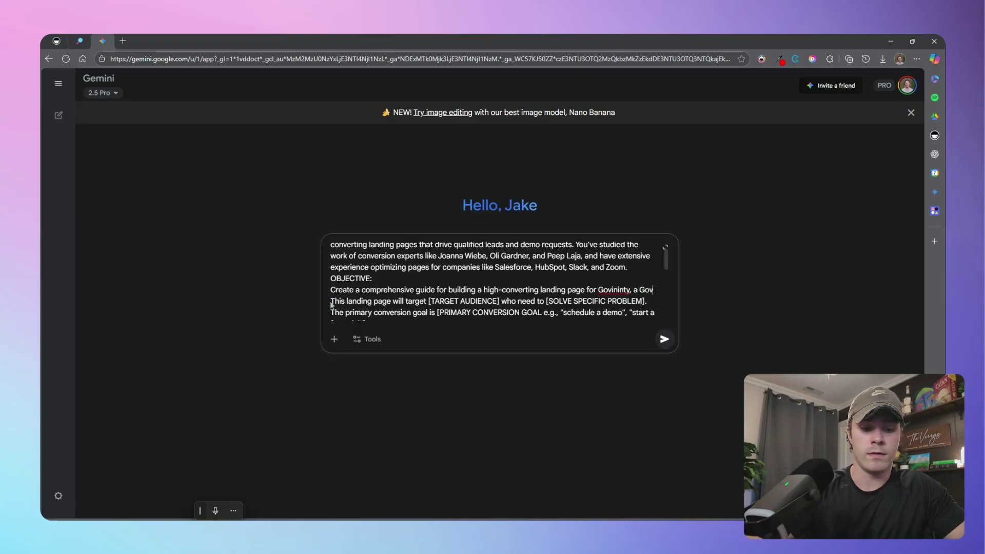
{"action": "type", "text": "ng Firm."}
{"action": "left_click_drag", "start_coordinate": [513, 301], "coordinate": [573, 301]}
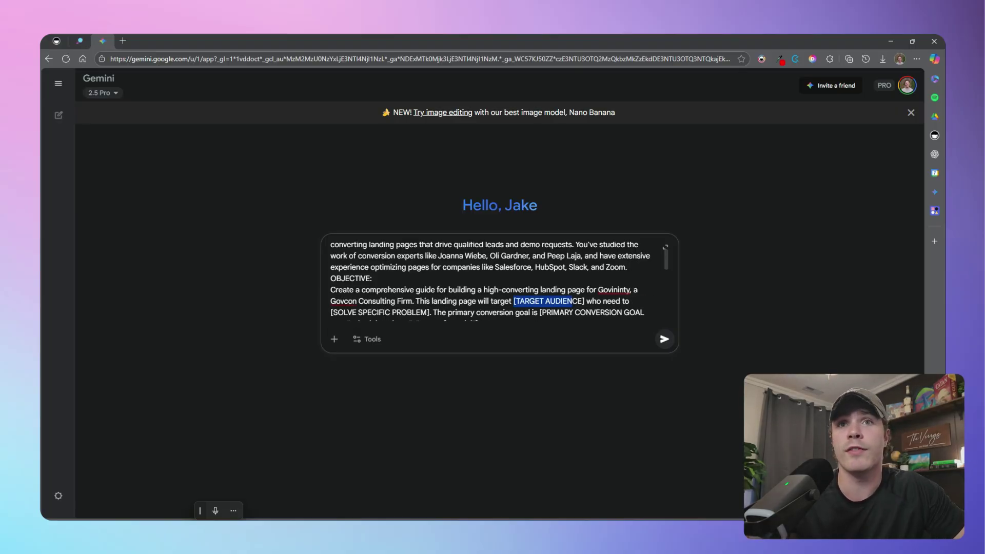
{"action": "type", "text": "Engineering Se"}
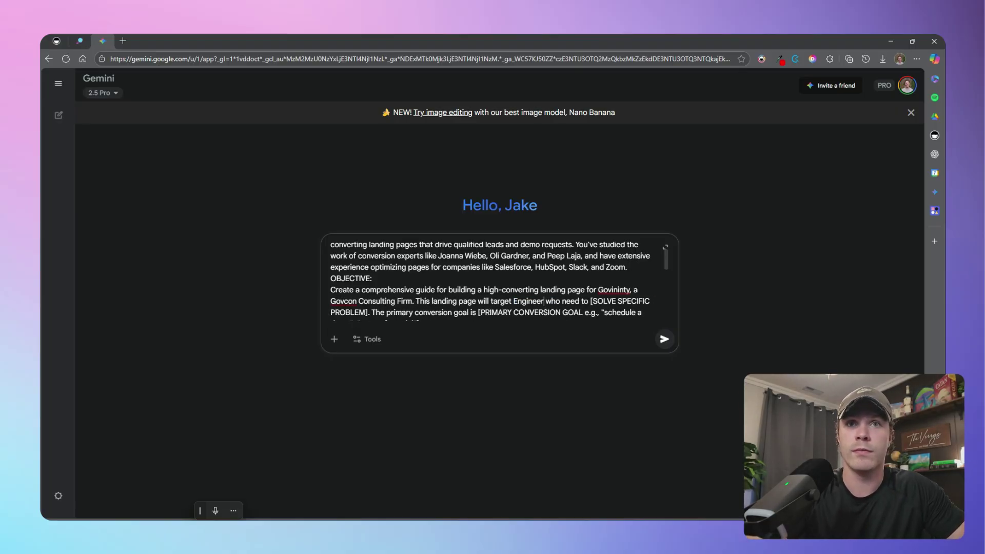
{"action": "type", "text": "rvice Firms"}
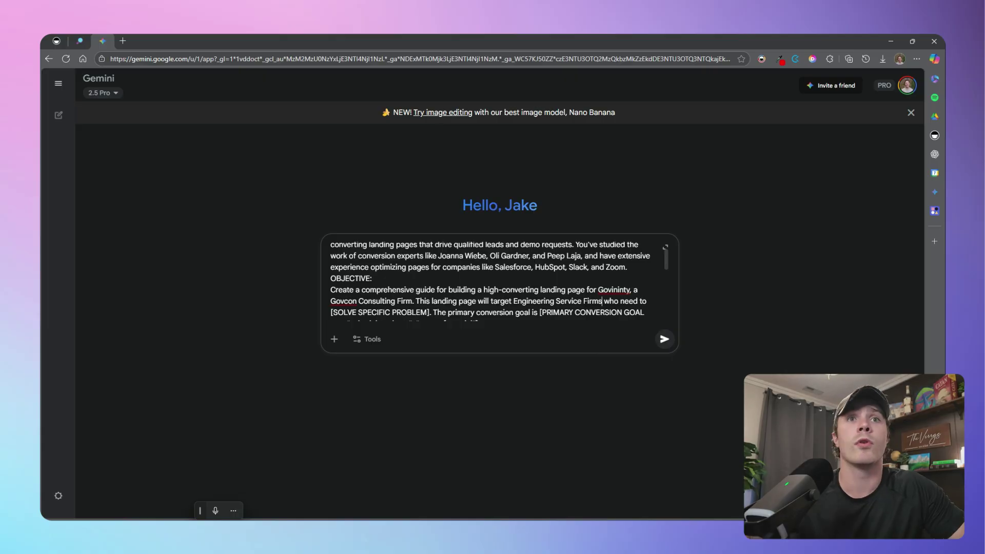
Set the problem to growing through Federal Contracting and the conversion goal to 'schedule a call.'
{"action": "left_click_drag", "start_coordinate": [619, 302], "coordinate": [429, 277]}
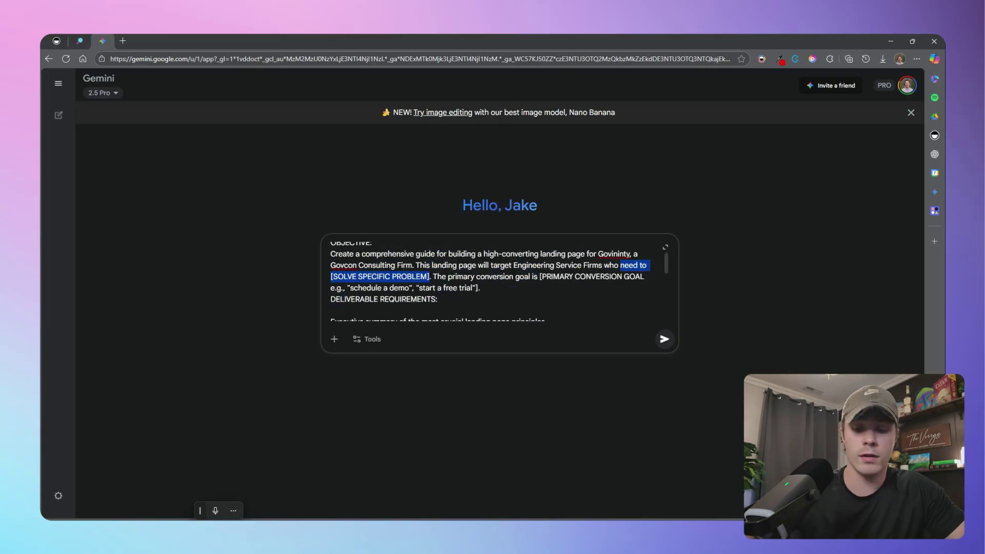
{"action": "type", "text": "looking to grow their "}
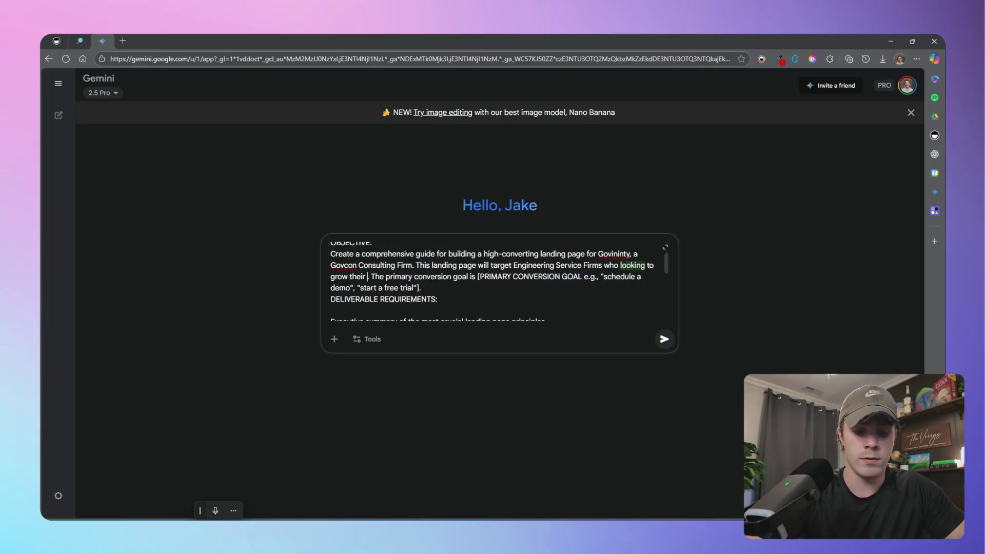
{"action": "type", "text": "business with Federal"}
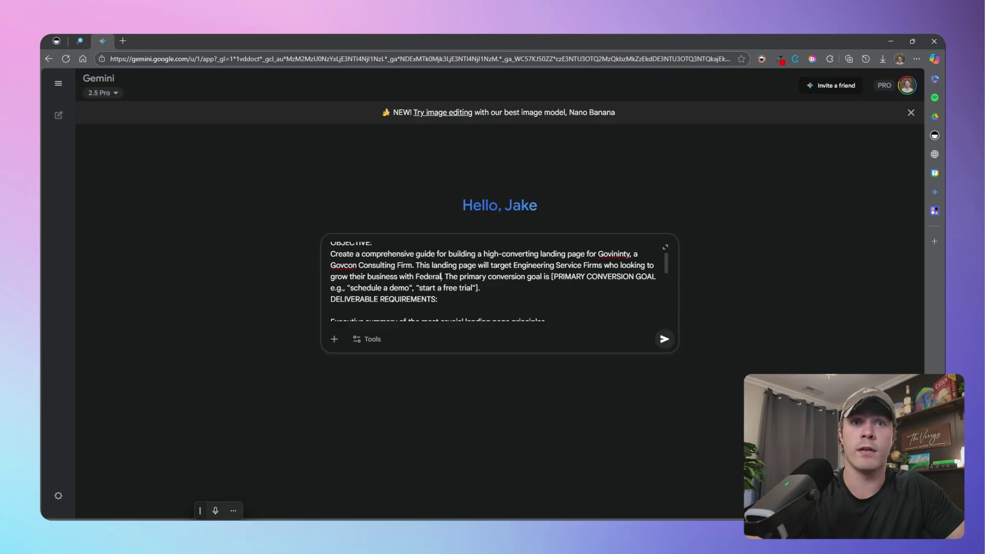
{"action": "type", "text": " Contracting but know where to start"}
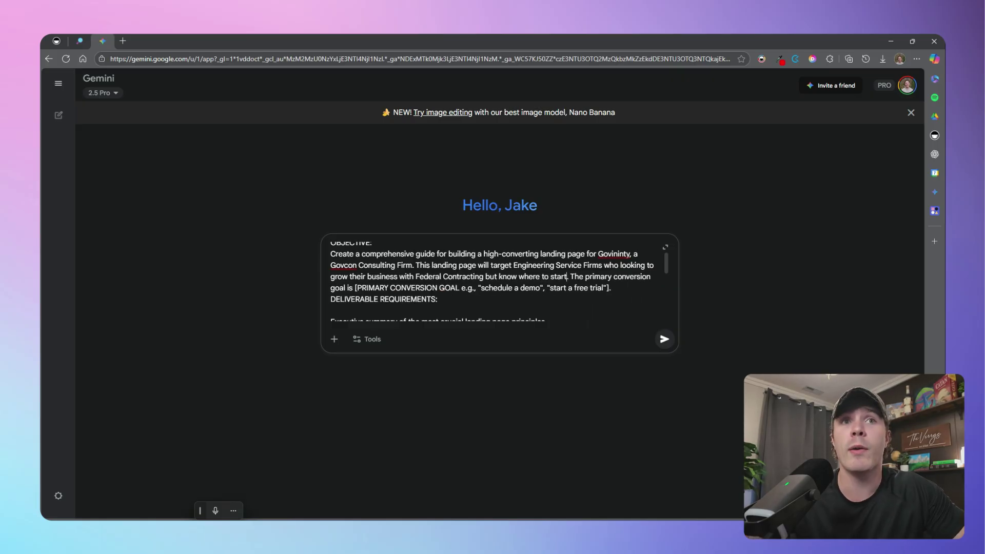
{"action": "left_click_drag", "start_coordinate": [355, 288], "coordinate": [625, 298]}
{"action": "type", "text": "s"}
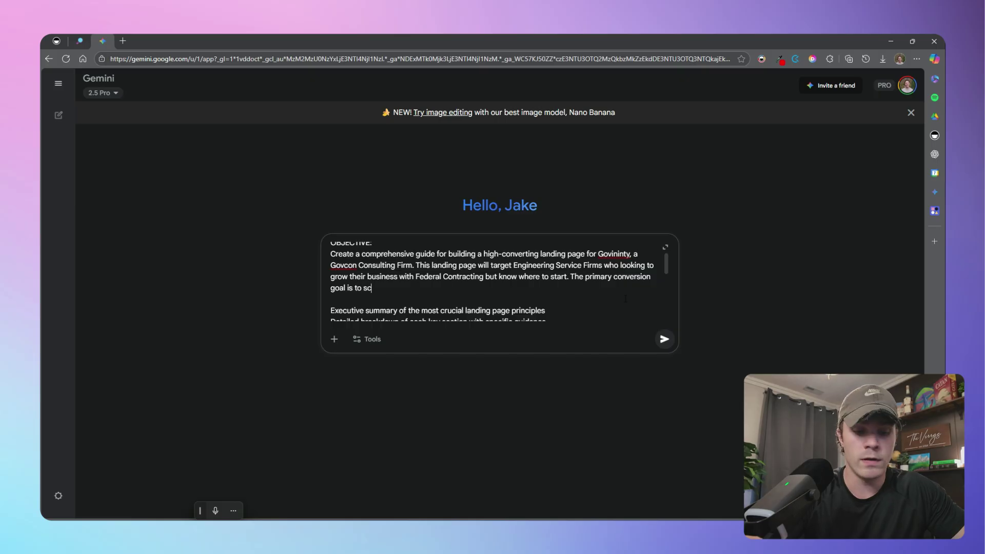
{"action": "type", "text": "chedule a call"}
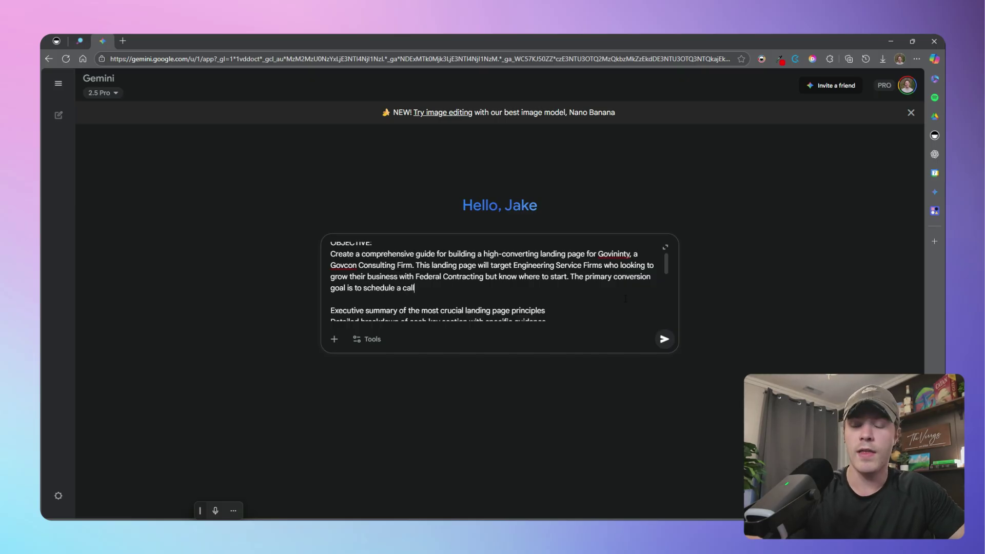
{"action": "type", "text": "."}
{"action": "scroll", "coordinate": [641, 287], "scroll_direction": "down", "scroll_amount": 10}
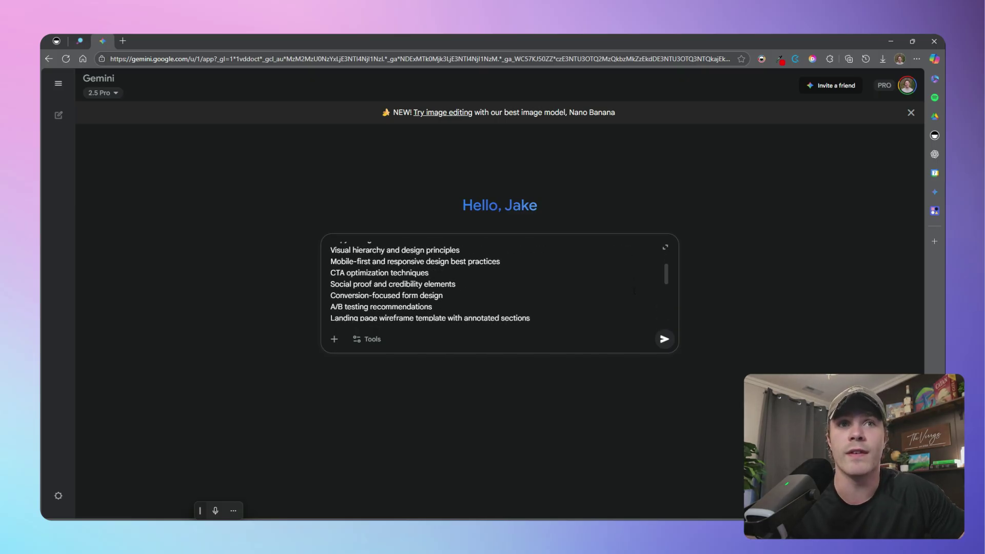
Submit the prompt with Deep Research enabled
{"action": "left_click", "coordinate": [373, 343]}
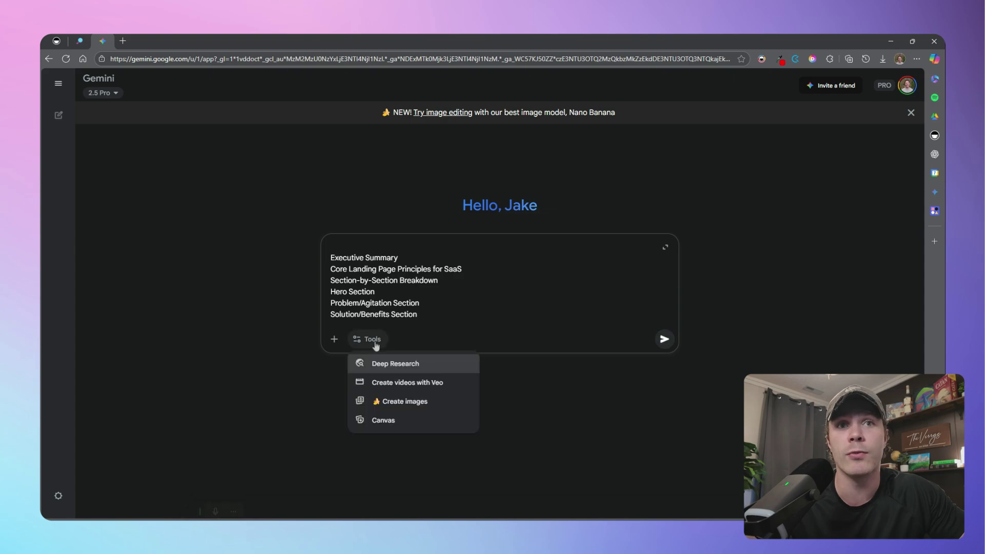
{"action": "left_click", "coordinate": [431, 364]}
{"action": "left_click", "coordinate": [663, 339]}
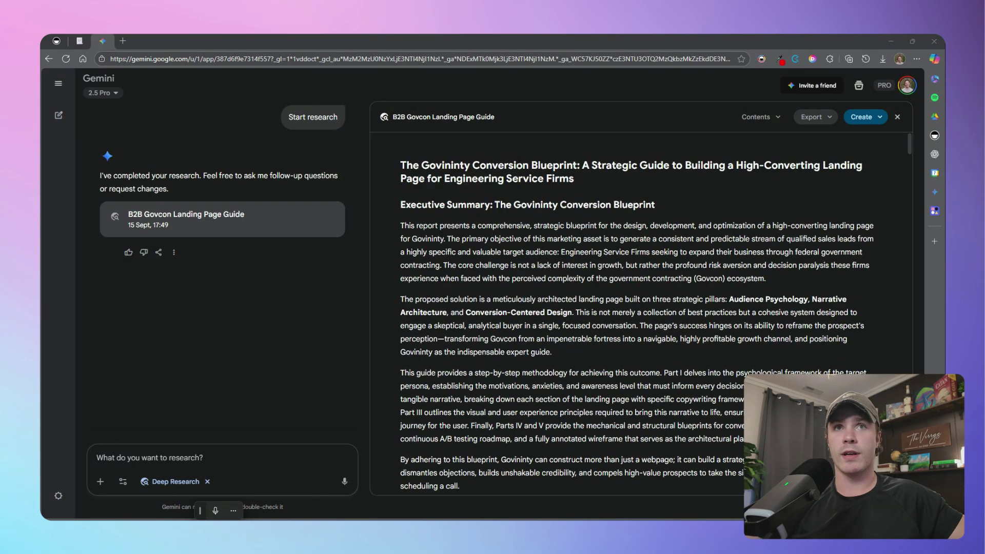
Export the finished B2B Govcon Landing Page Guide report to Google Docs
{"action": "scroll", "coordinate": [595, 281], "scroll_direction": "down", "scroll_amount": 13}
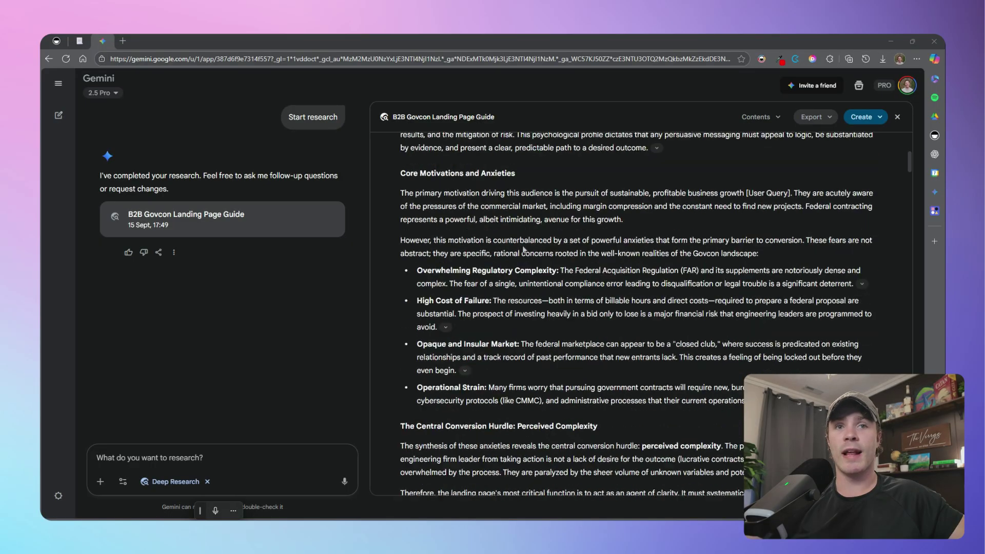
{"action": "scroll", "coordinate": [595, 281], "scroll_direction": "down", "scroll_amount": 5}
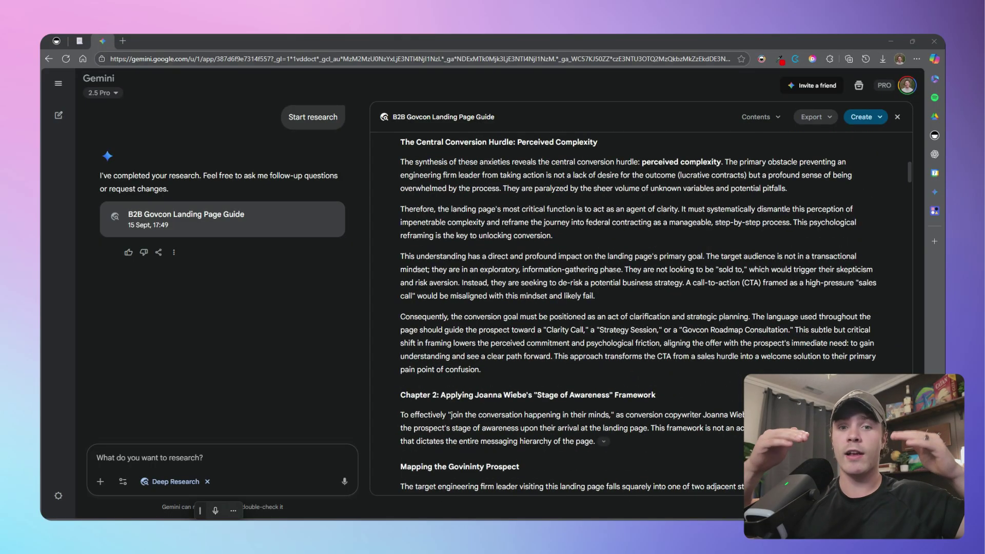
{"action": "scroll", "coordinate": [641, 307], "scroll_direction": "down", "scroll_amount": 10}
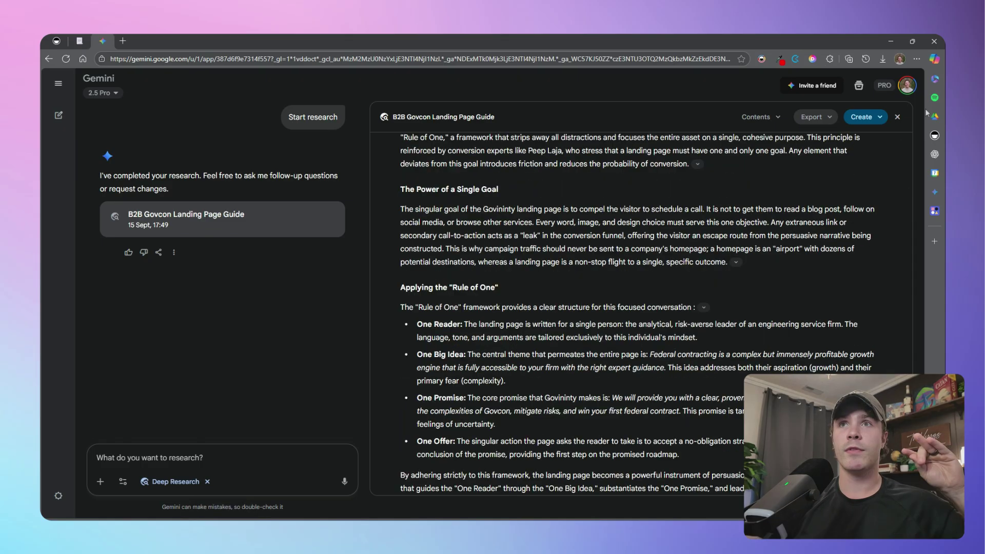
{"action": "left_click", "coordinate": [830, 120]}
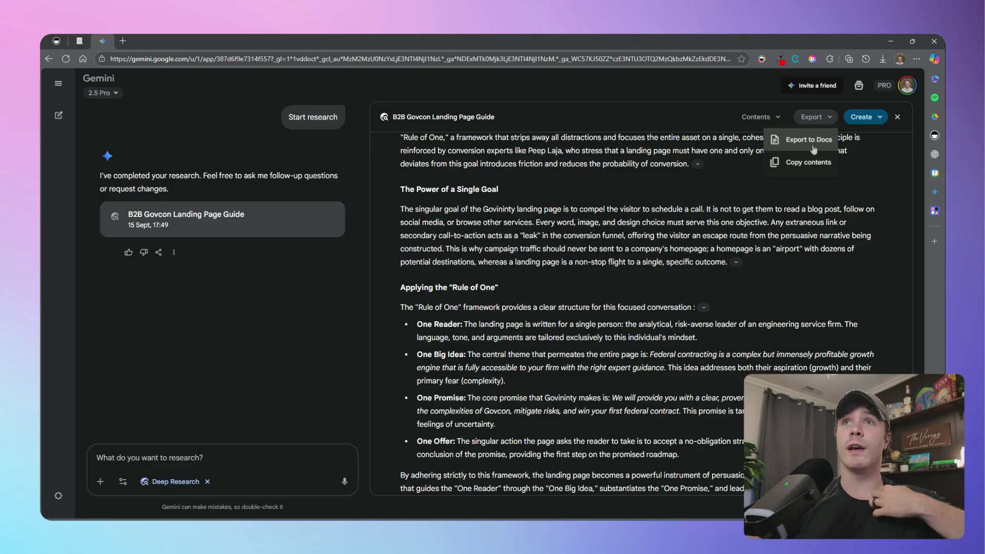
{"action": "left_click", "coordinate": [809, 140]}
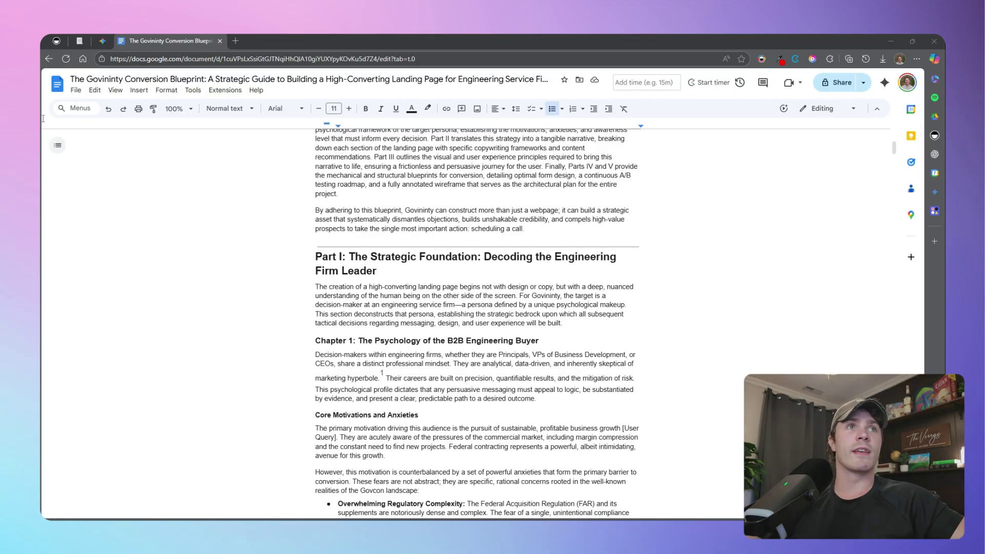
Show the Download format submenu in the Conversion Blueprint document's File menu
{"action": "left_click", "coordinate": [78, 92]}
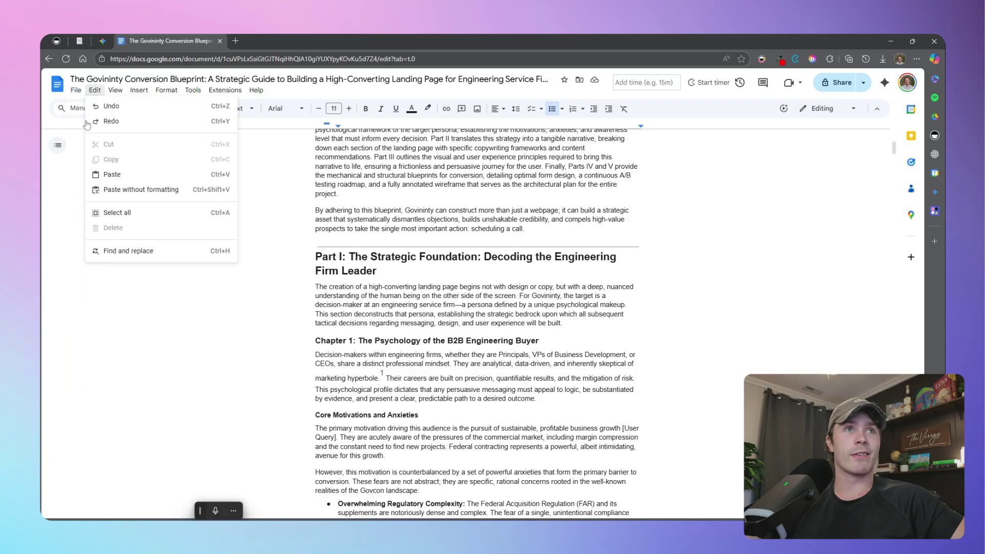
{"action": "mouse_move", "coordinate": [97, 194]}
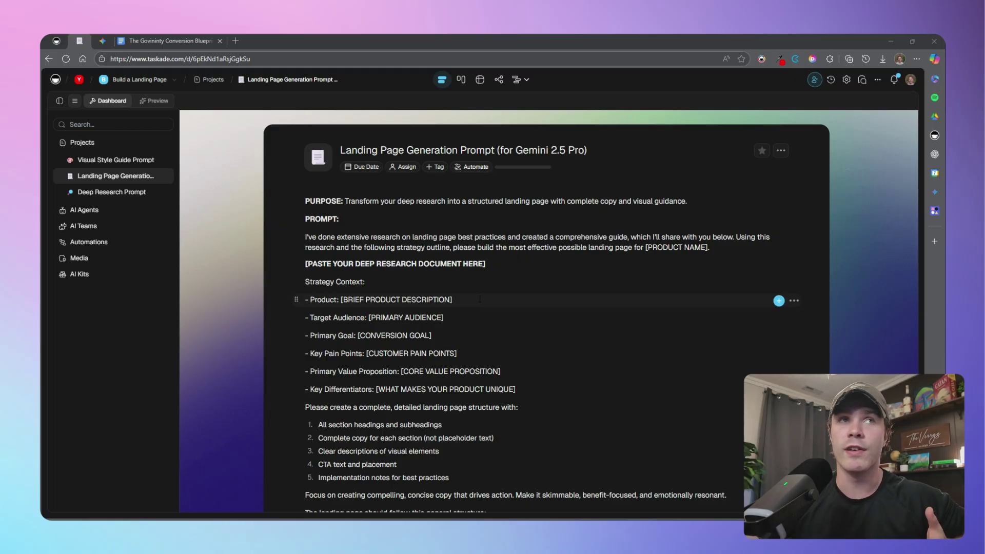
Read to the end of the Landing Page Generation Prompt, then return to the Gemini chat
{"action": "scroll", "coordinate": [480, 298], "scroll_direction": "down", "scroll_amount": 3}
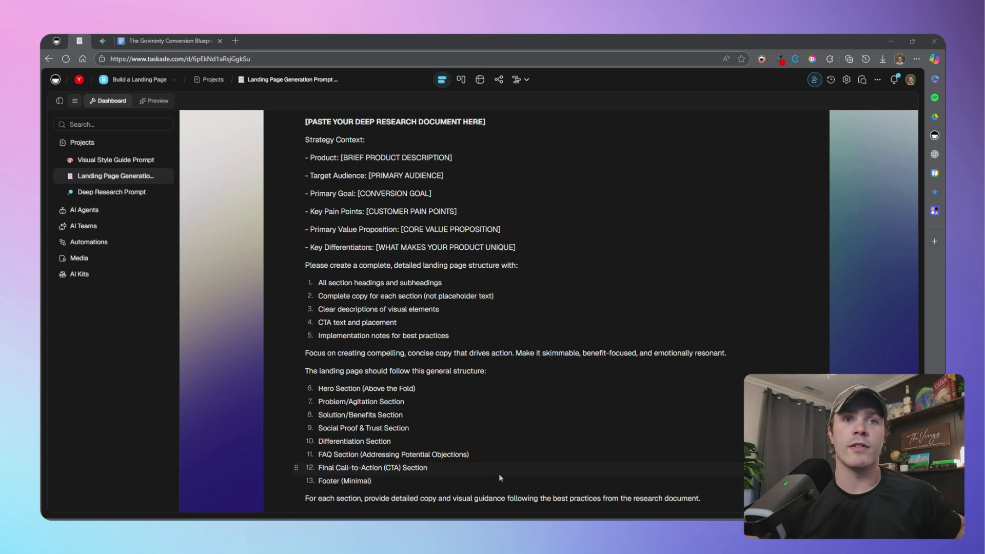
{"action": "scroll", "coordinate": [500, 476], "scroll_direction": "down", "scroll_amount": 1}
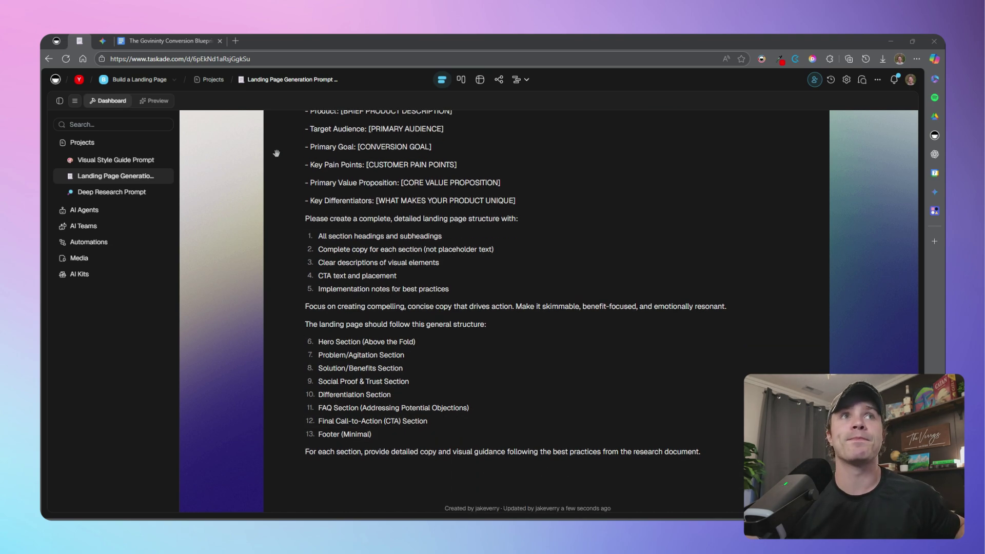
{"action": "left_click", "coordinate": [104, 40]}
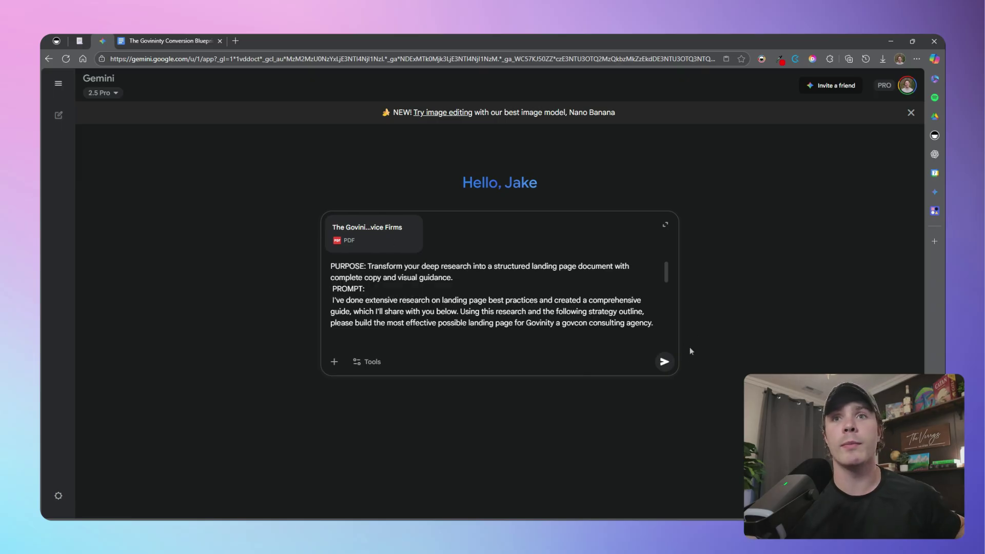
Send the landing page prompt with Canvas enabled to generate the Govinity Landing Page Blueprint
{"action": "left_click", "coordinate": [362, 361]}
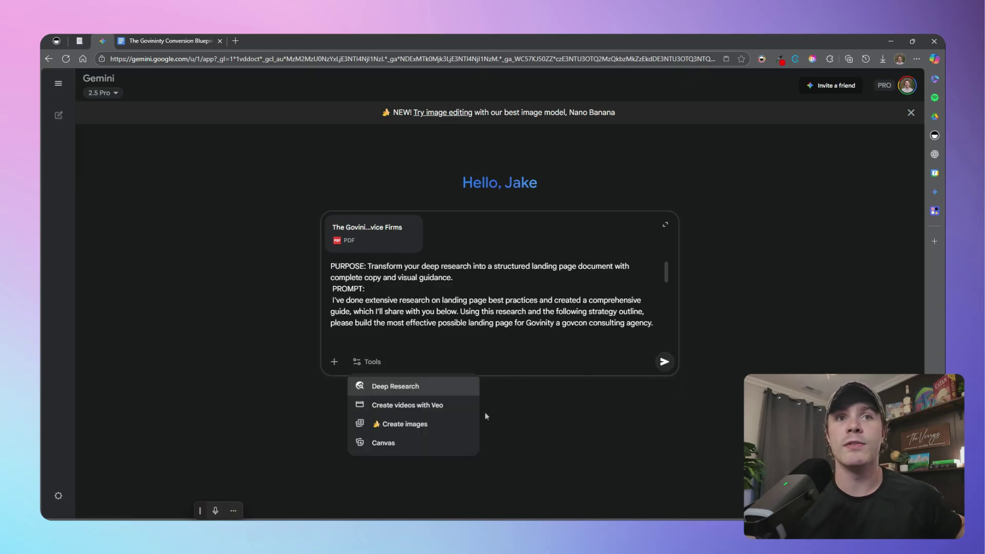
{"action": "left_click", "coordinate": [397, 446]}
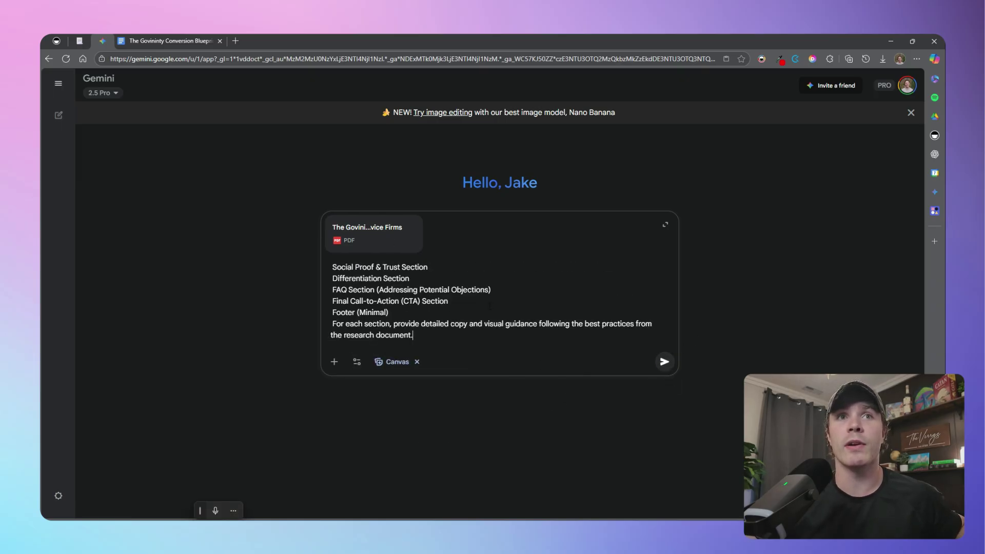
{"action": "scroll", "coordinate": [490, 306], "scroll_direction": "up", "scroll_amount": 10}
{"action": "scroll", "coordinate": [669, 363], "scroll_direction": "down", "scroll_amount": 10}
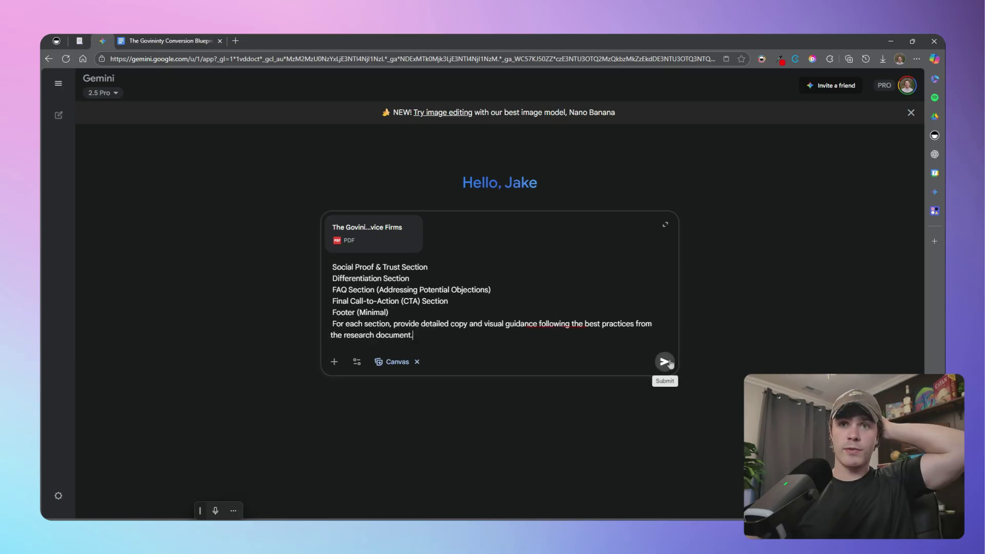
{"action": "left_click", "coordinate": [664, 362]}
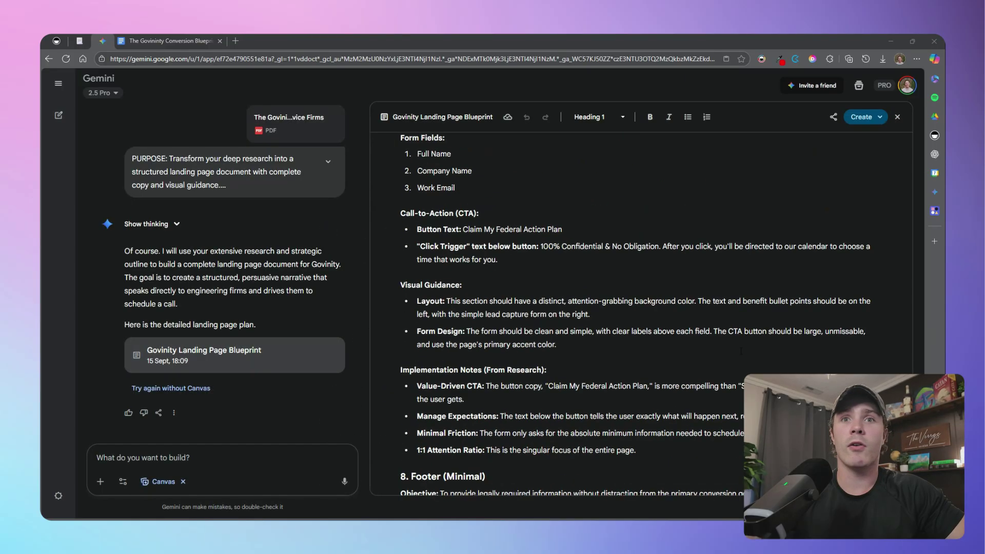
{"action": "scroll", "coordinate": [741, 351], "scroll_direction": "down", "scroll_amount": 3}
Export the blueprint canvas to Docs, copy its full contents, and return to the Conversion Blueprint document
{"action": "left_click", "coordinate": [834, 117]}
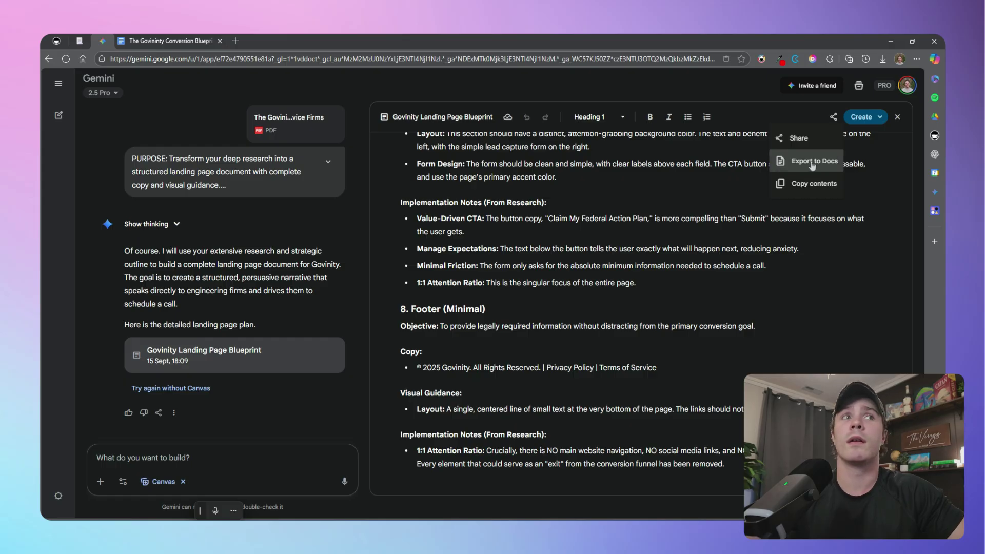
{"action": "left_click", "coordinate": [812, 163]}
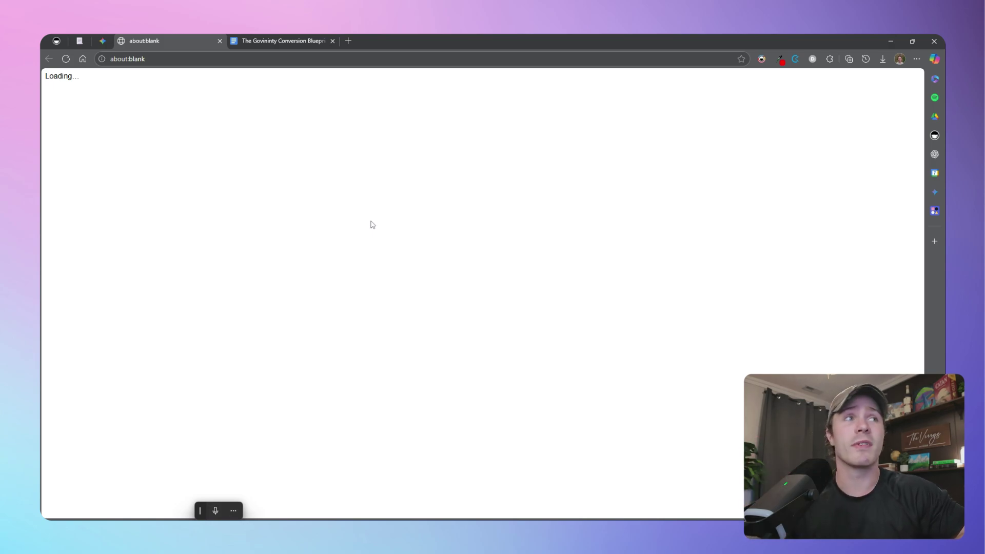
{"action": "left_click", "coordinate": [103, 41]}
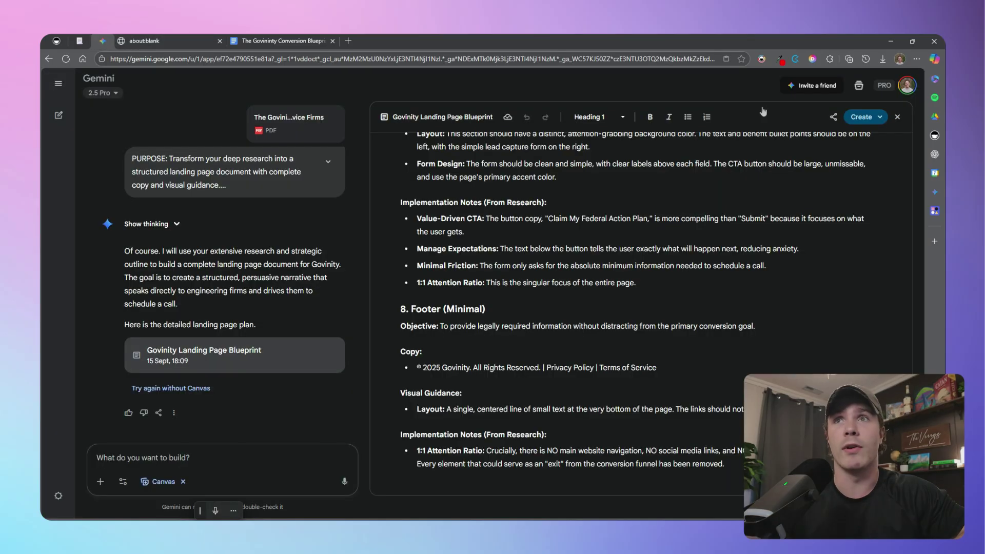
{"action": "left_click", "coordinate": [833, 117]}
{"action": "left_click", "coordinate": [814, 184]}
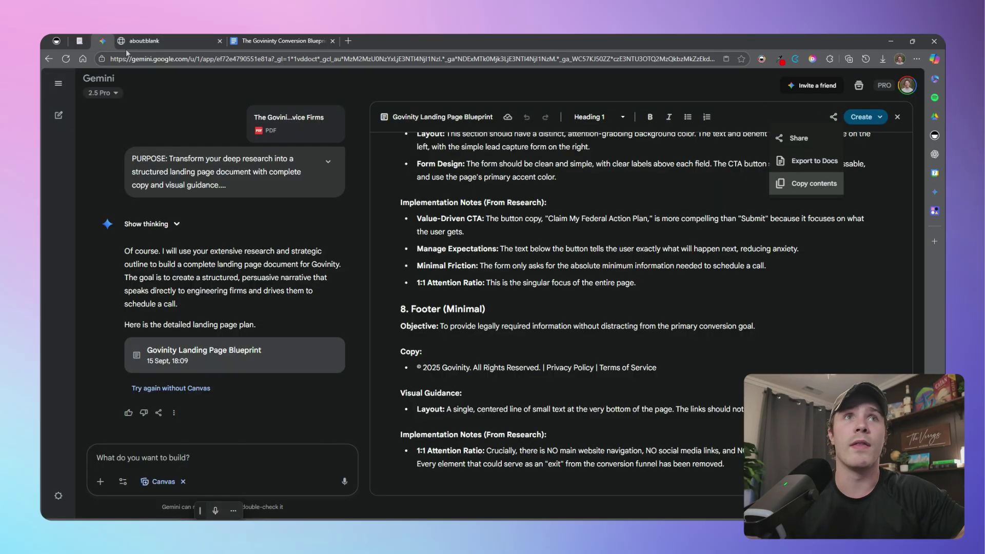
{"action": "left_click", "coordinate": [288, 45]}
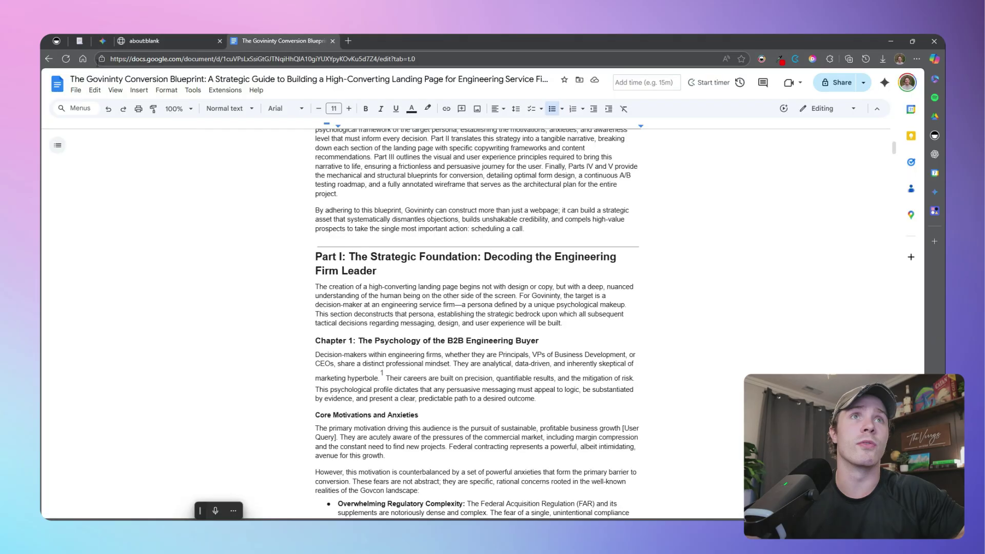
{"action": "left_click", "coordinate": [75, 91]}
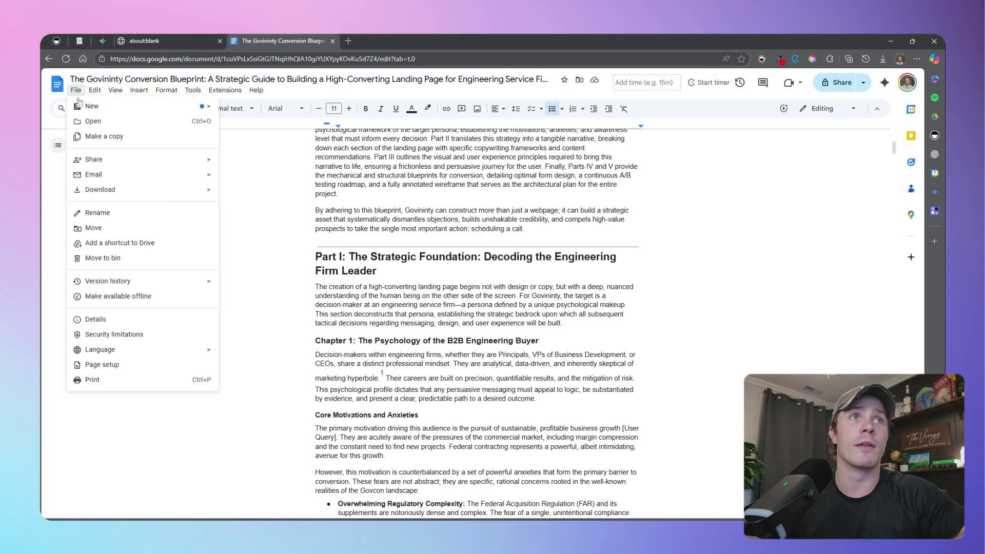
Paste the blueprint into a new Doc titled 'Govinity Landing Page: Content & Strategy Blueprint'
{"action": "mouse_move", "coordinate": [82, 106]}
{"action": "left_click", "coordinate": [252, 105]}
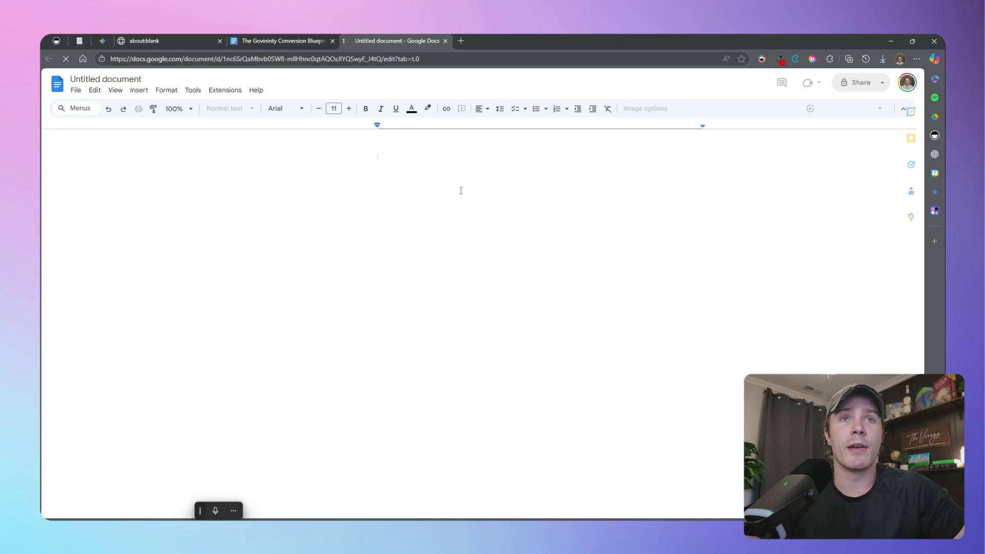
{"action": "key", "text": "ctrl+v"}
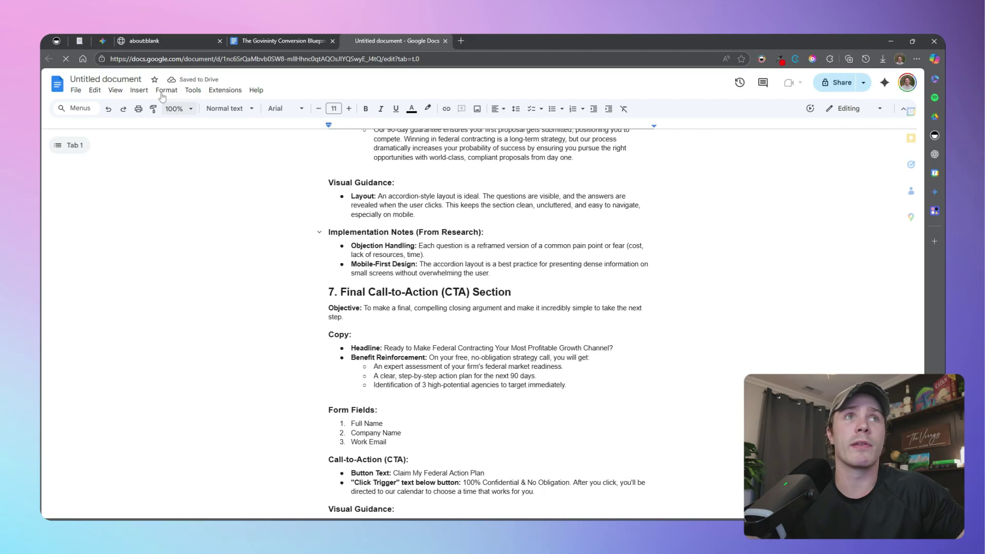
{"action": "left_click", "coordinate": [116, 80]}
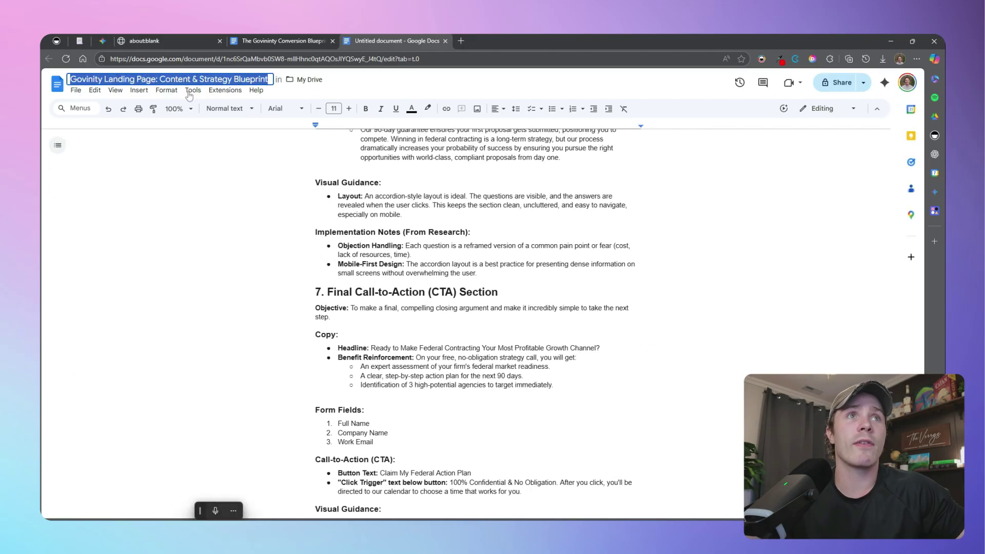
{"action": "left_click", "coordinate": [128, 153]}
Download the blueprint document as a PDF
{"action": "left_click", "coordinate": [76, 90]}
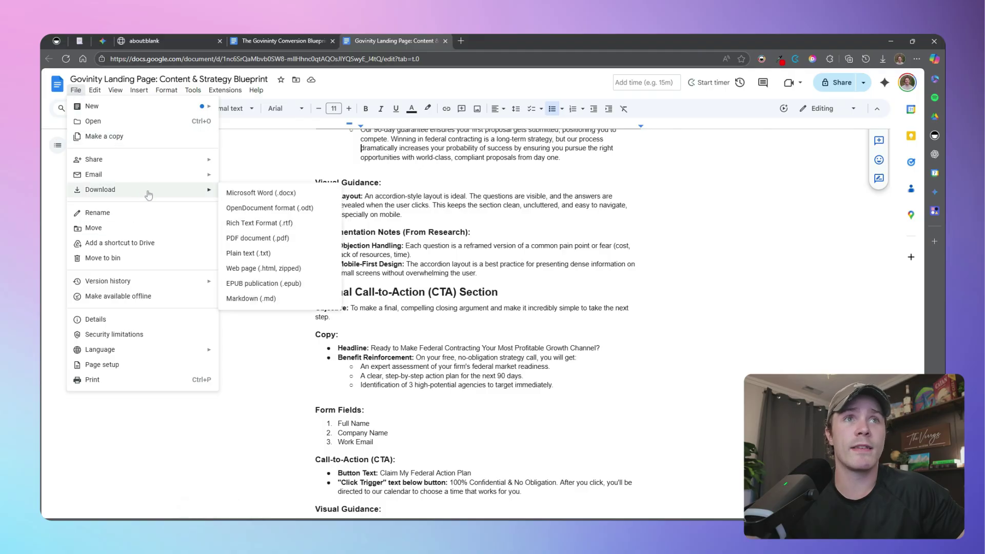
{"action": "mouse_move", "coordinate": [147, 191]}
{"action": "left_click", "coordinate": [299, 239]}
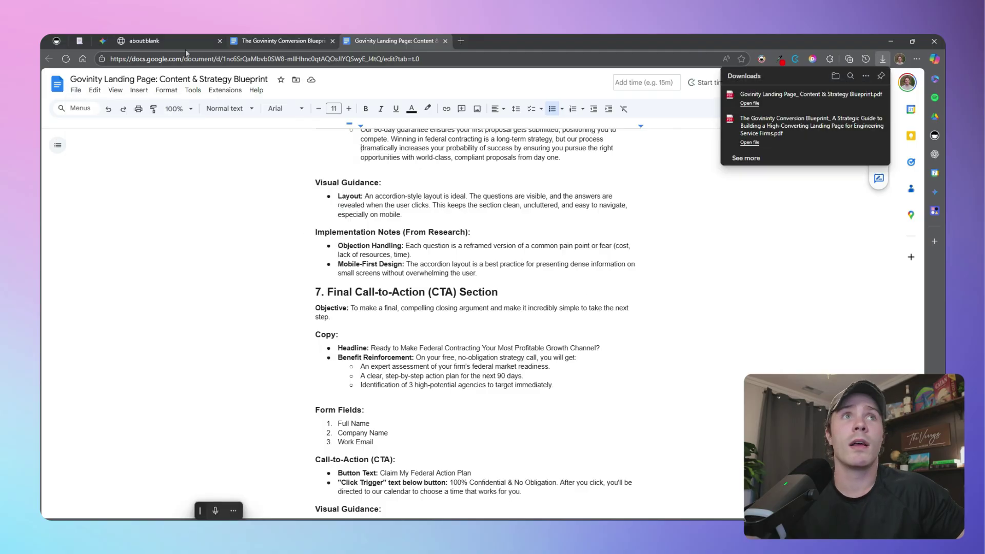
Open the Visual Style Guide Prompt in Taskade and select all 17 of its blocks
{"action": "left_click", "coordinate": [83, 45]}
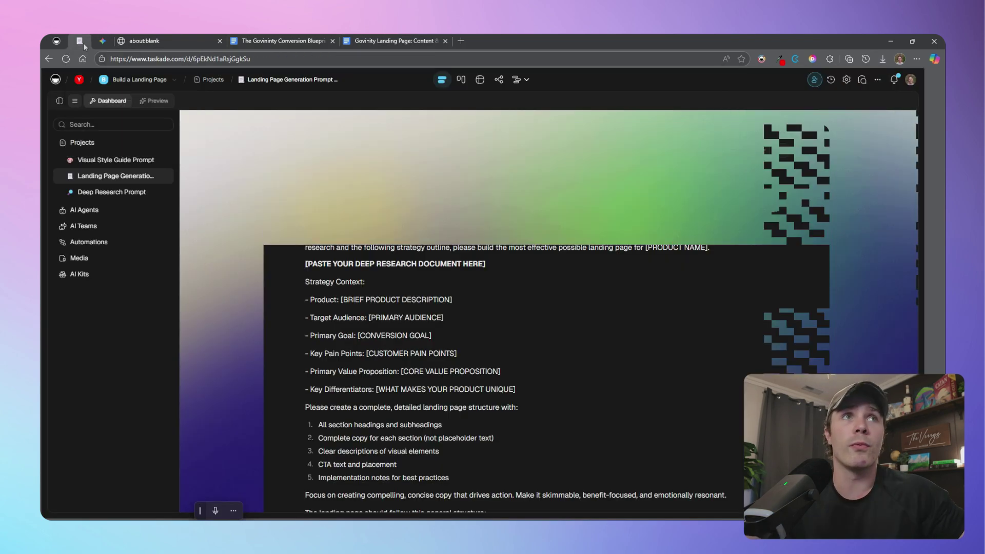
{"action": "left_click", "coordinate": [122, 163]}
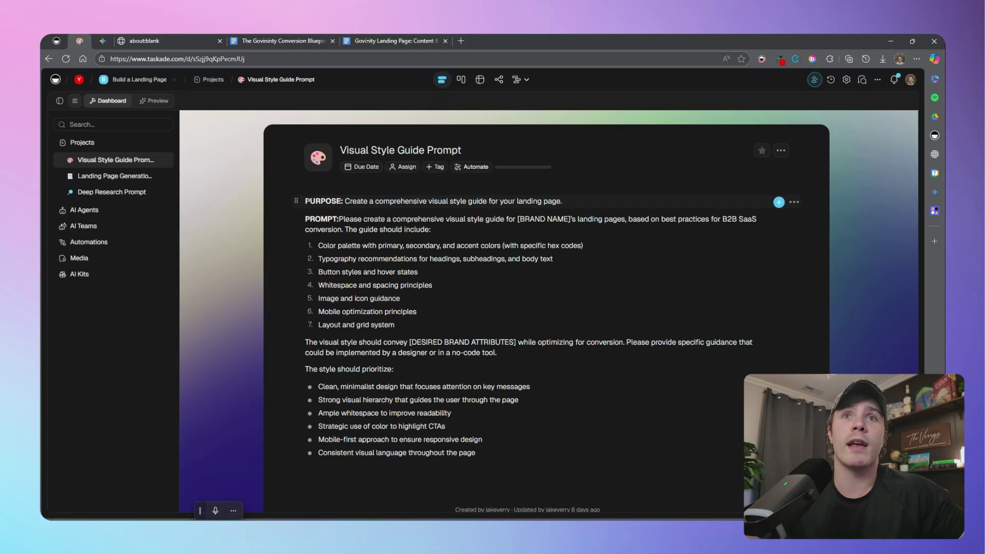
{"action": "left_click_drag", "start_coordinate": [305, 201], "coordinate": [560, 436]}
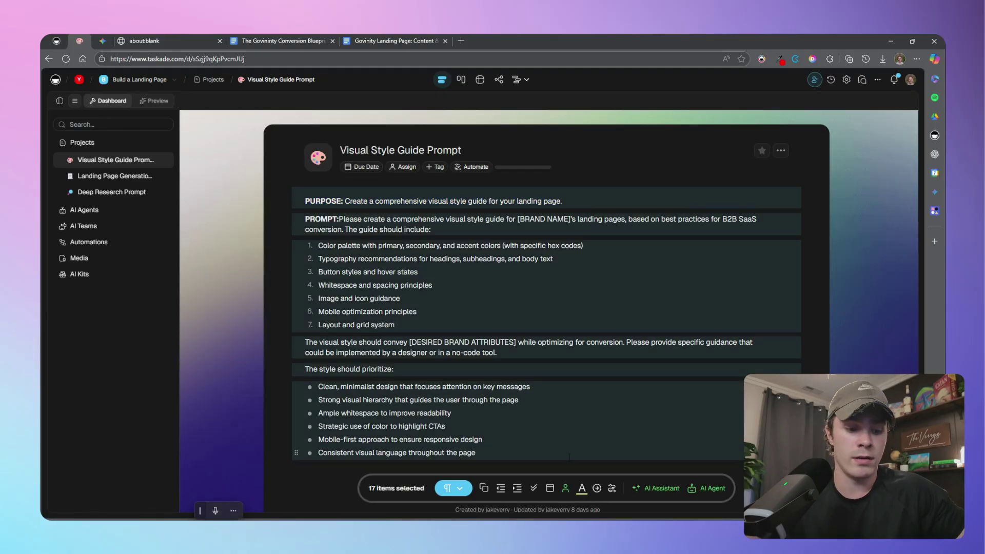
Paste the style guide prompt into a fresh Gemini chat and set the brand name to Govinity
{"action": "left_click", "coordinate": [104, 40]}
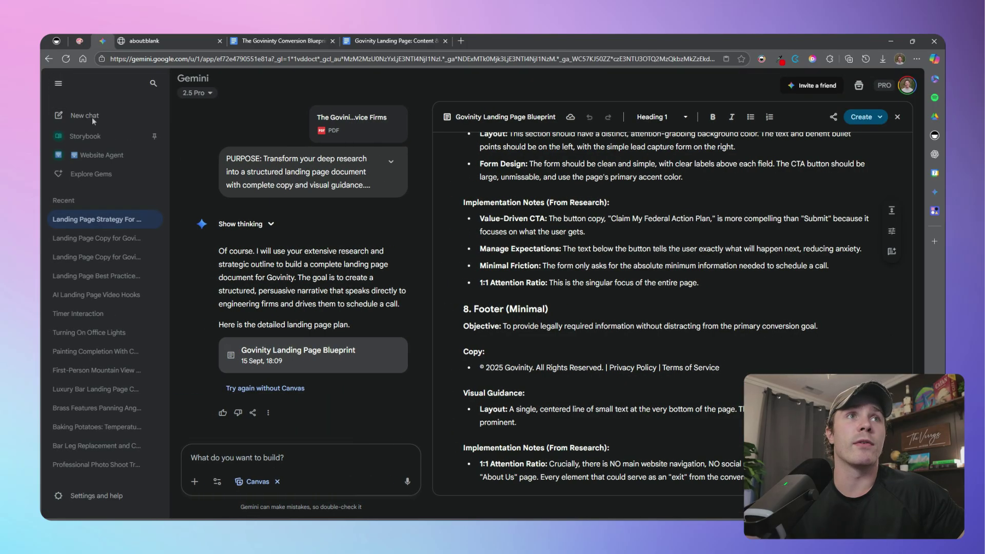
{"action": "left_click", "coordinate": [78, 115]}
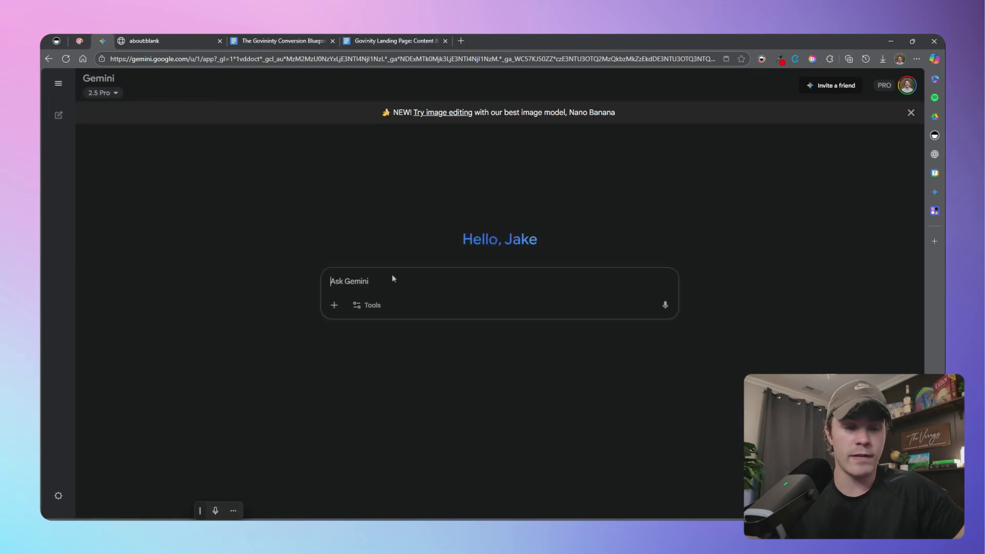
{"action": "type", "text": "Clean, minimalist design that focuses attention on key messages Strong visual hierarchy that guides the user through the page Ample whitespace to improve readability Strategic use of color to highlight CTAs Mobile-first approach to ensure responsive design Consistent visual language throughout the page"}
{"action": "scroll", "coordinate": [533, 293], "scroll_direction": "up", "scroll_amount": 10}
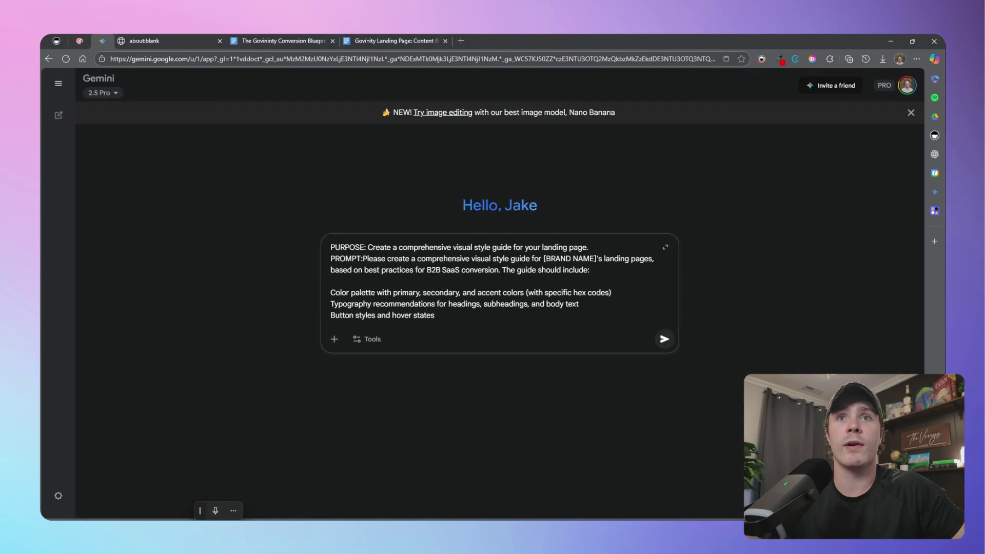
{"action": "left_click_drag", "start_coordinate": [590, 258], "coordinate": [551, 259]}
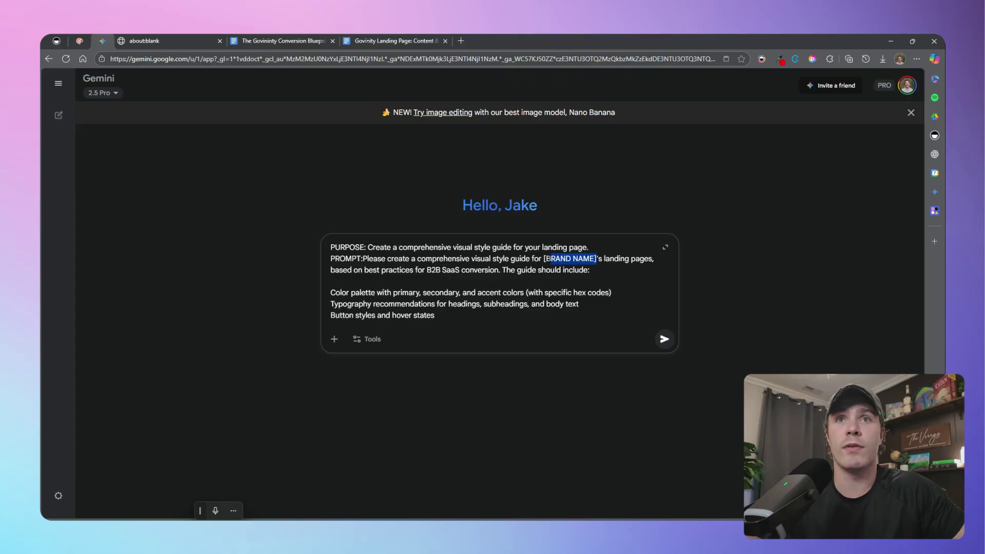
{"action": "type", "text": "Govini"}
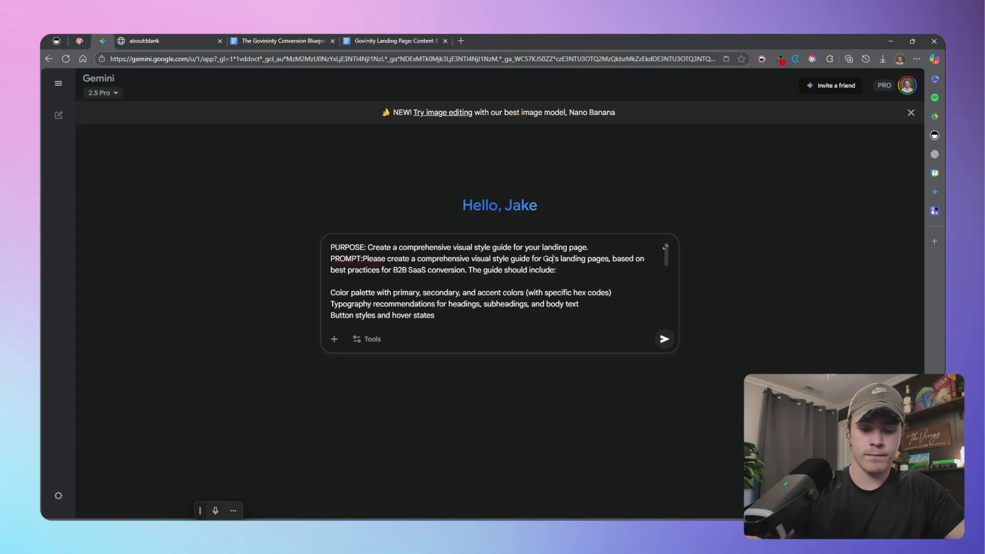
{"action": "type", "text": "ty"}
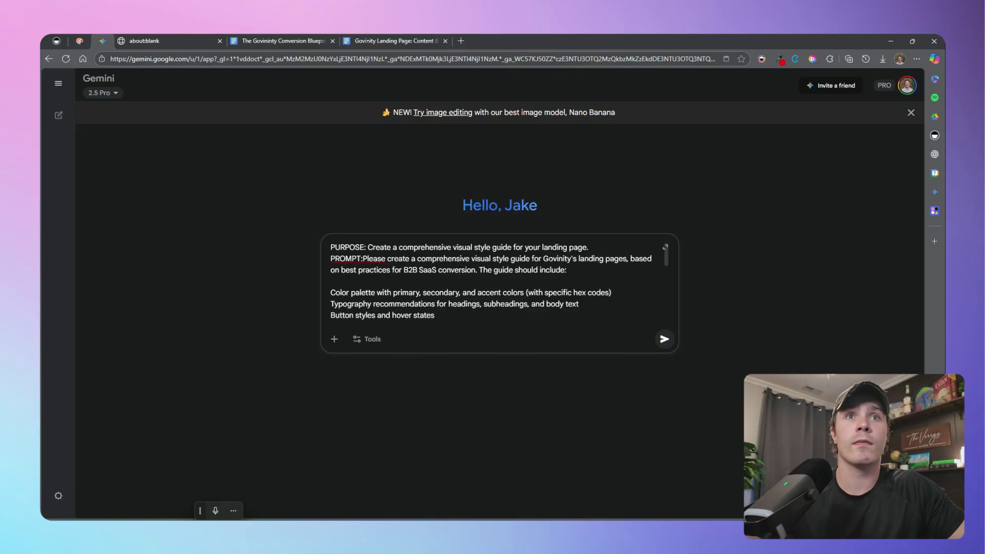
Attach the landing page blueprint and Conversion Blueprint PDFs from the computer
{"action": "left_click", "coordinate": [334, 339]}
{"action": "left_click", "coordinate": [369, 273]}
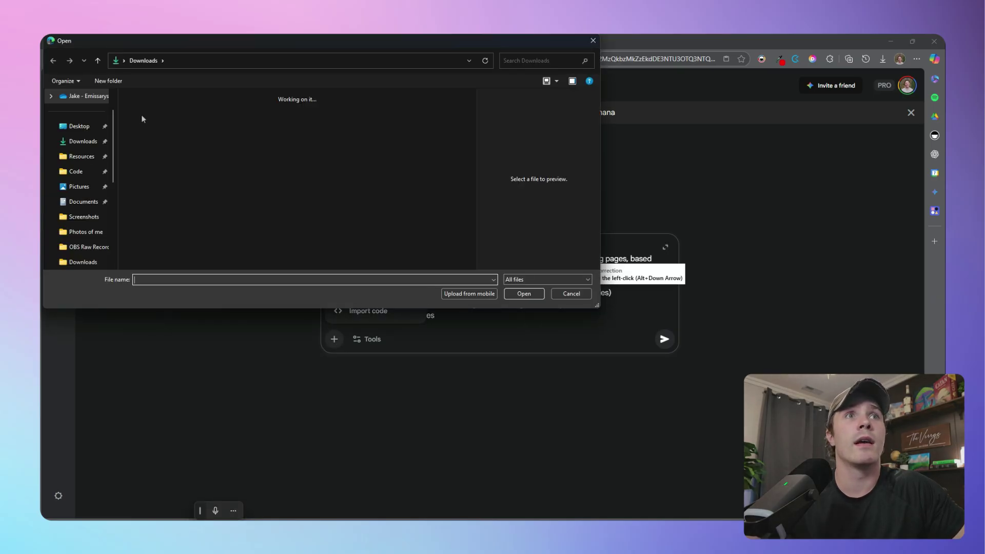
{"action": "left_click", "coordinate": [141, 118]}
{"action": "left_click", "coordinate": [191, 135], "text": "ctrl"}
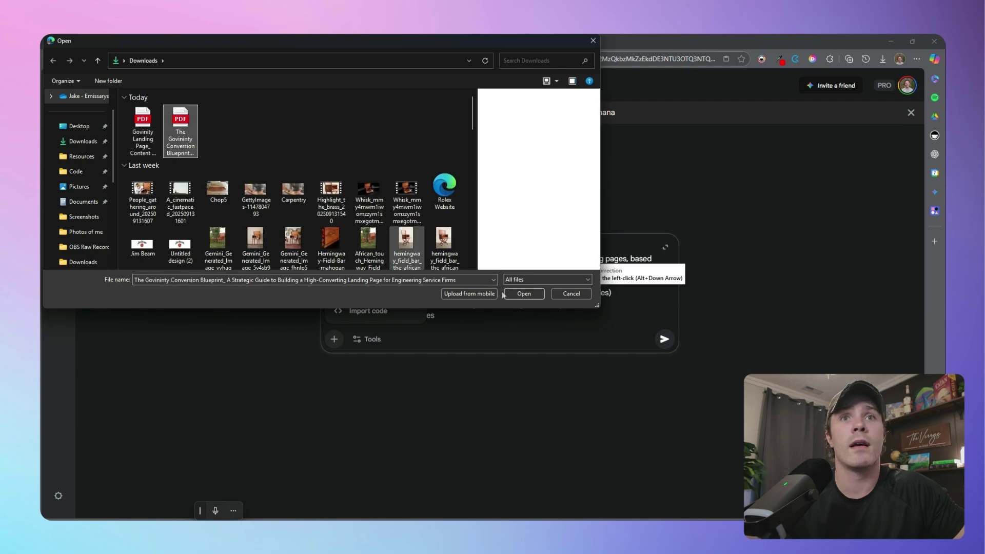
{"action": "left_click", "coordinate": [524, 294]}
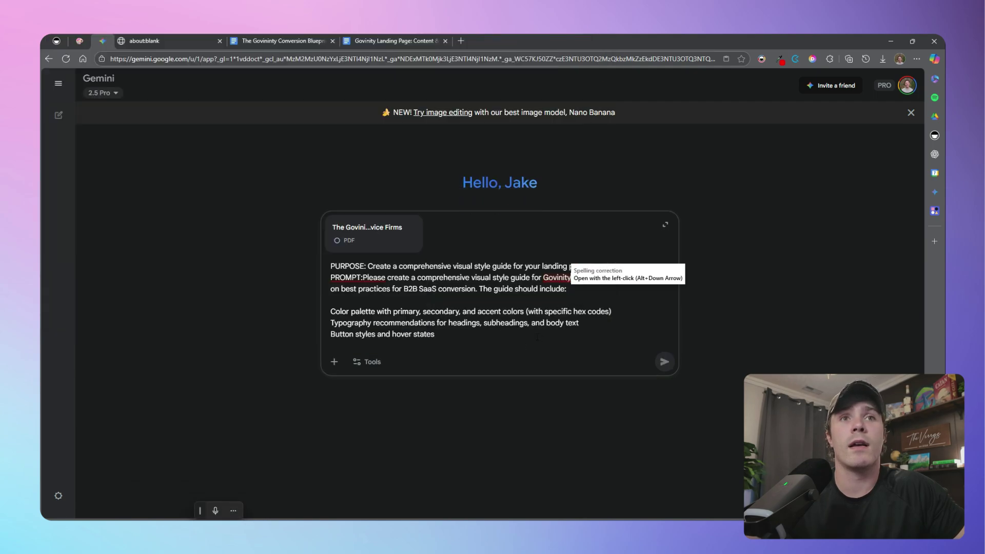
Send the style guide request with Canvas turned on
{"action": "left_click", "coordinate": [366, 367]}
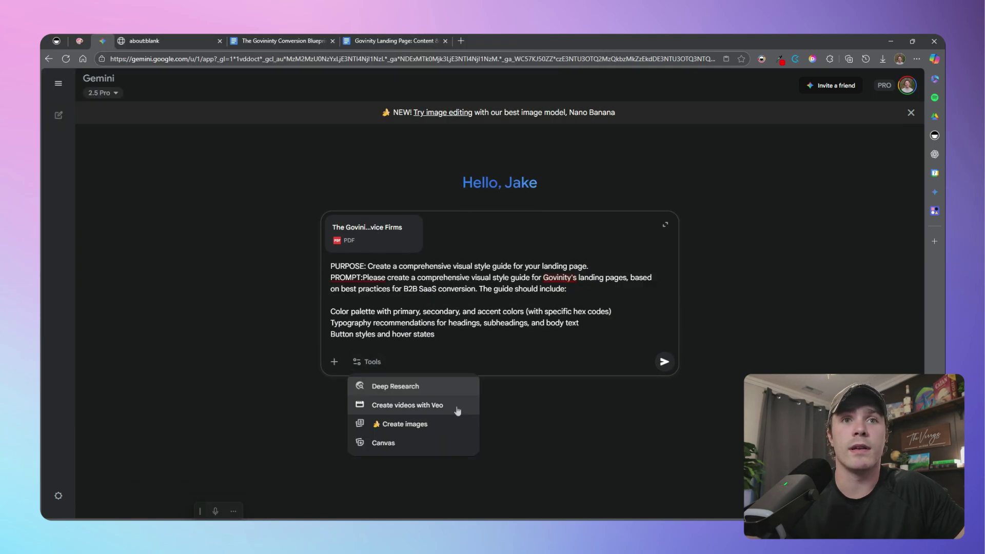
{"action": "left_click", "coordinate": [405, 448]}
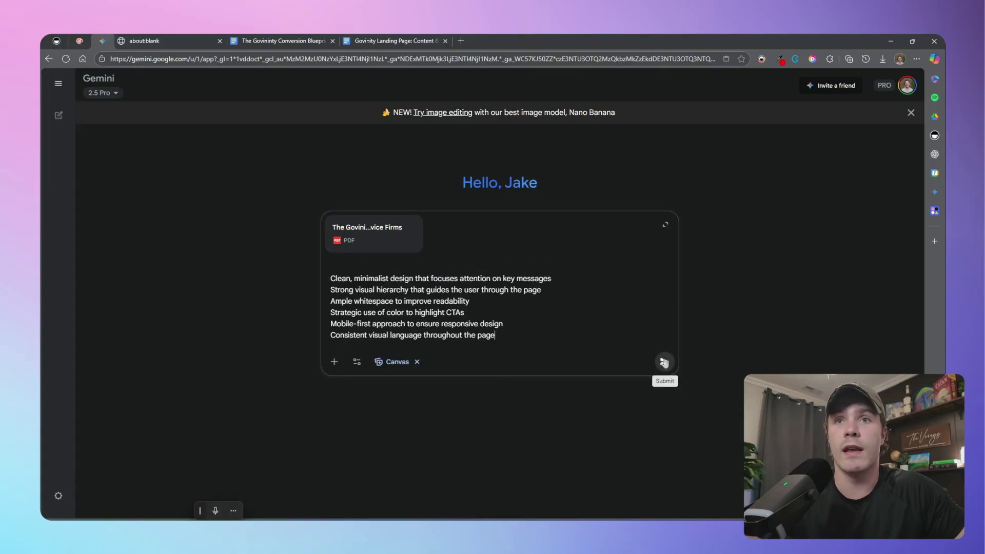
{"action": "left_click", "coordinate": [670, 370]}
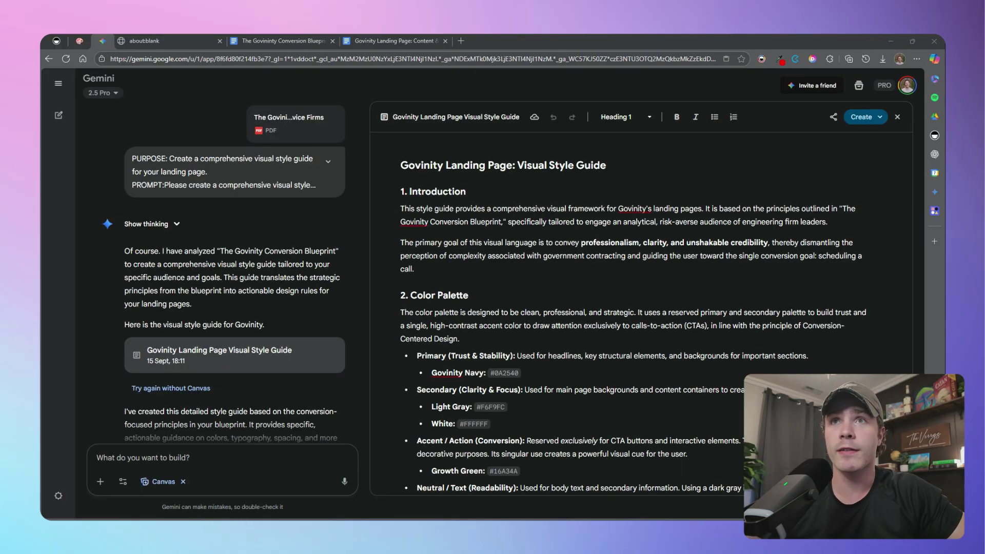
Export the Visual Style Guide canvas to Google Docs and download it as a PDF
{"action": "left_click", "coordinate": [833, 117]}
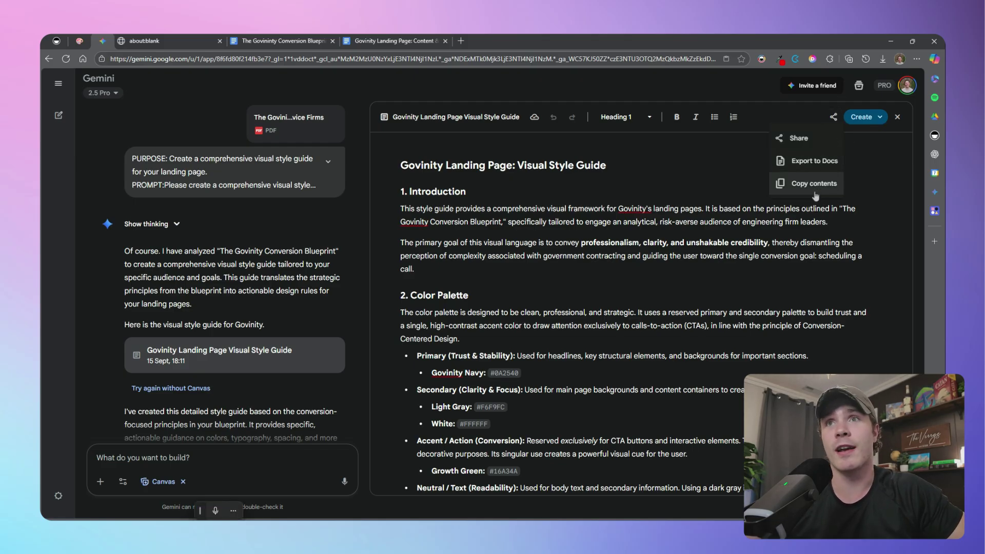
{"action": "left_click", "coordinate": [292, 44]}
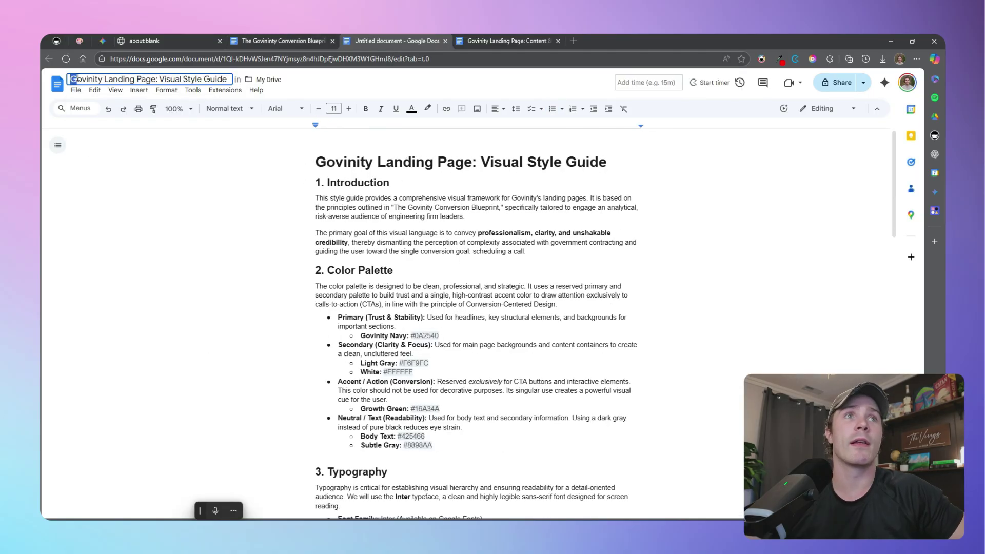
{"action": "left_click", "coordinate": [76, 91]}
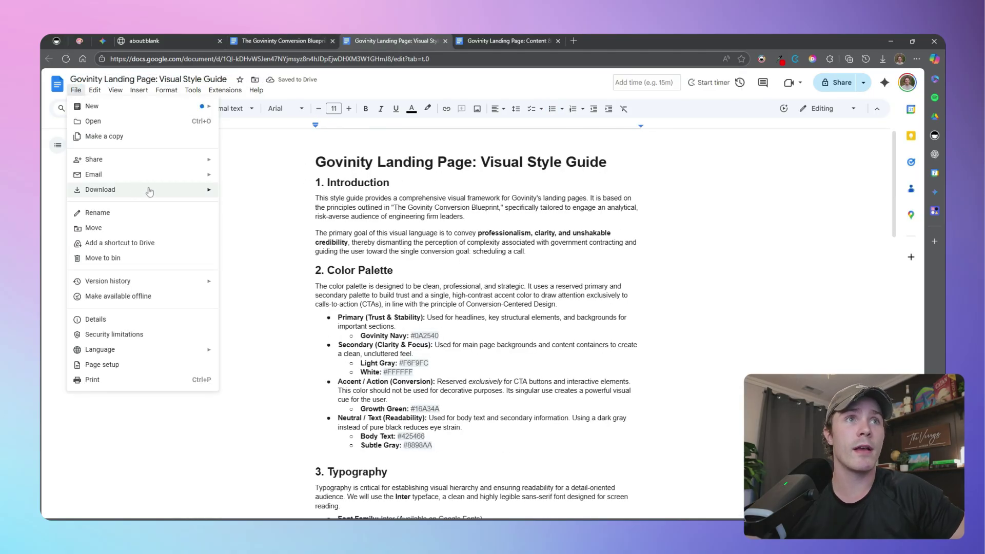
{"action": "mouse_move", "coordinate": [149, 191]}
{"action": "left_click", "coordinate": [291, 239]}
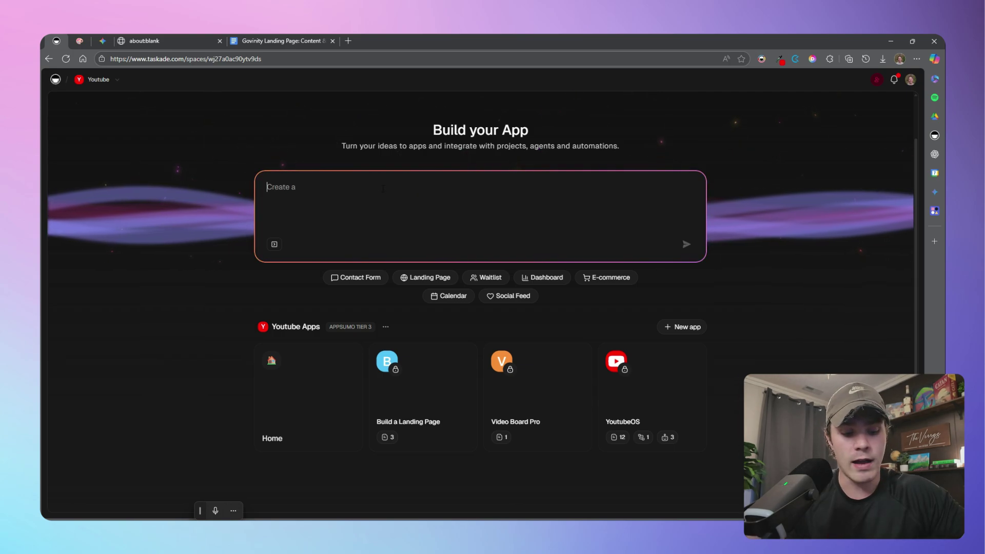
Copy Gemini's AI Landing Page Prompt and paste it into Taskade's Build your App box
{"action": "left_click", "coordinate": [106, 42]}
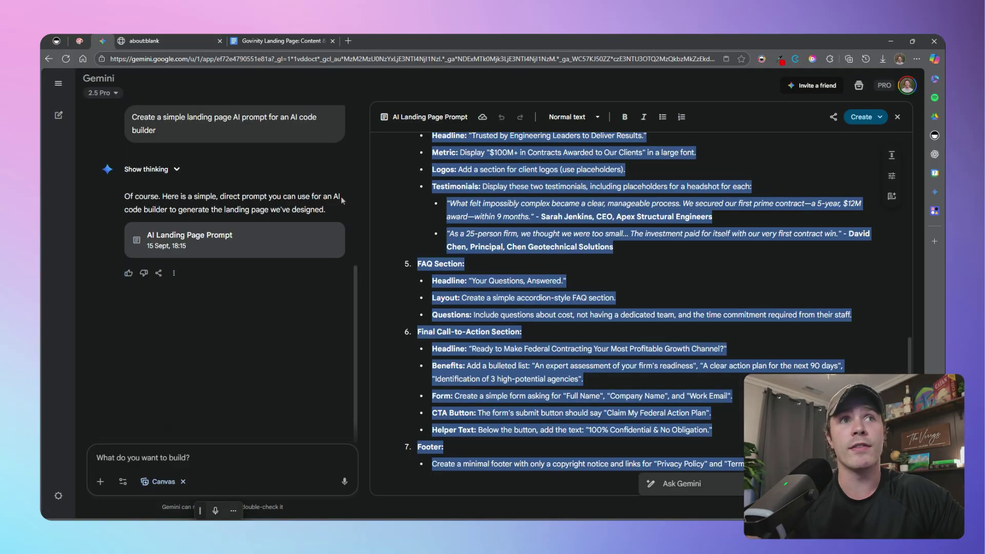
{"action": "scroll", "coordinate": [262, 155], "scroll_direction": "up", "scroll_amount": 1}
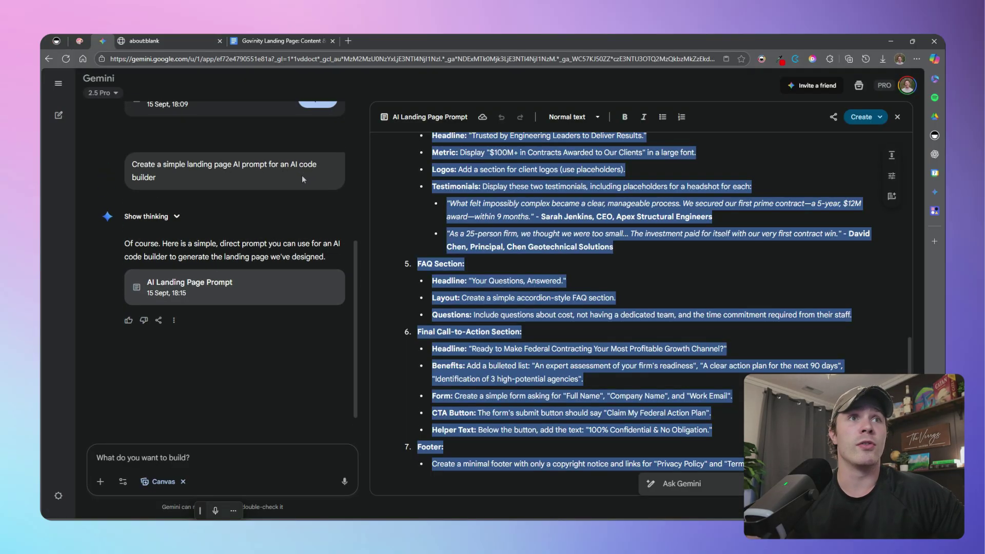
{"action": "scroll", "coordinate": [636, 308], "scroll_direction": "up", "scroll_amount": 10}
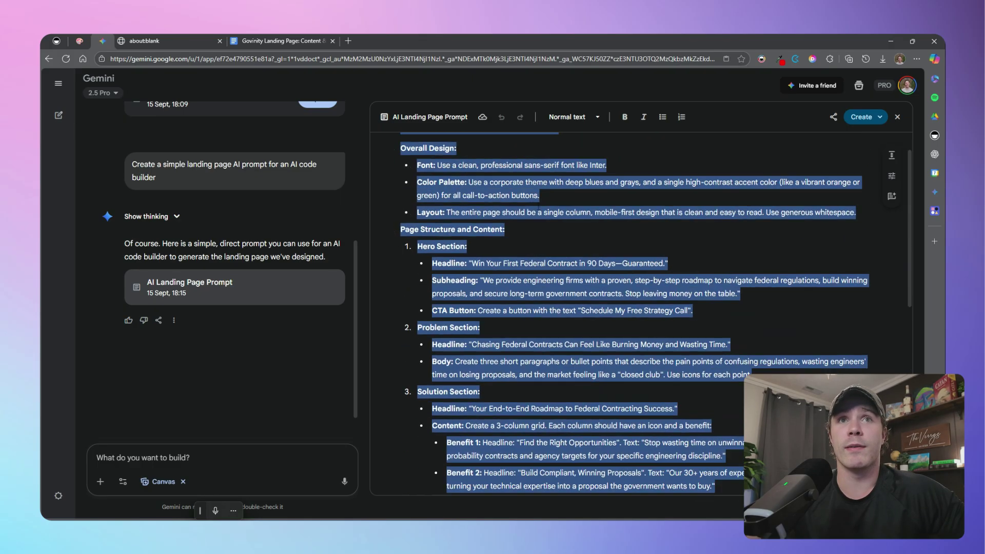
{"action": "scroll", "coordinate": [529, 178], "scroll_direction": "up", "scroll_amount": 1}
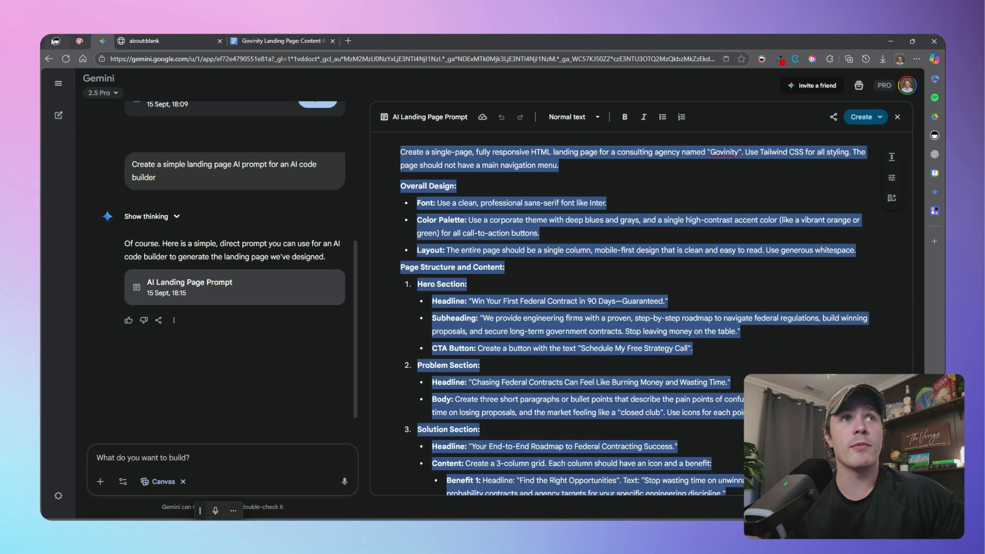
{"action": "left_click", "coordinate": [57, 41]}
{"action": "key", "text": "ctrl+v"}
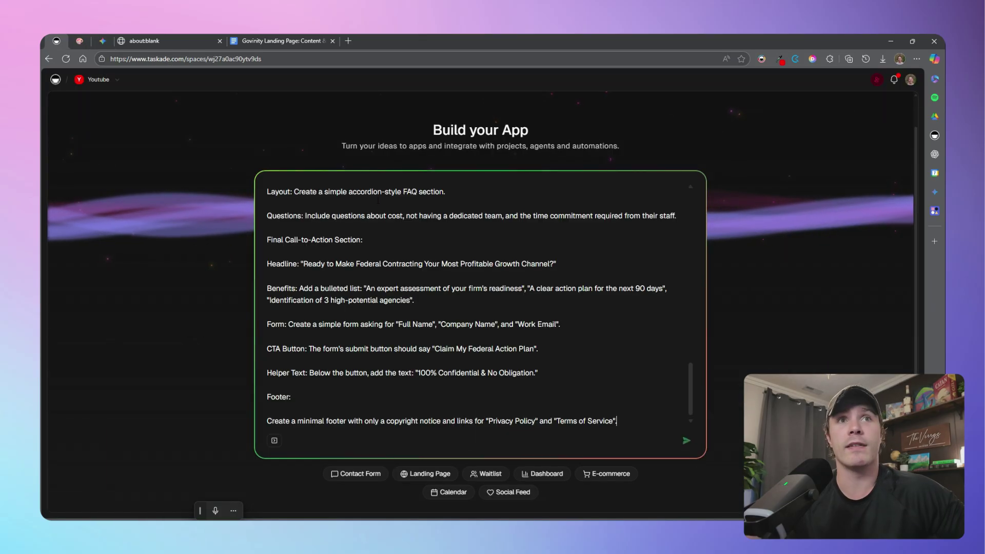
Submit the landing page prompt and inspect the Retrieve App and Write File steps while it builds
{"action": "left_click", "coordinate": [686, 443]}
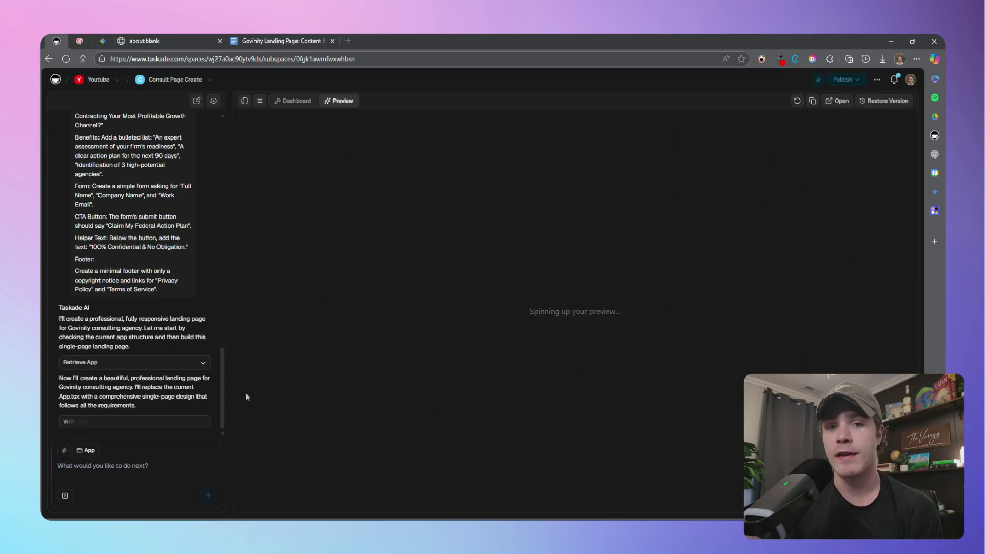
{"action": "left_click", "coordinate": [165, 365]}
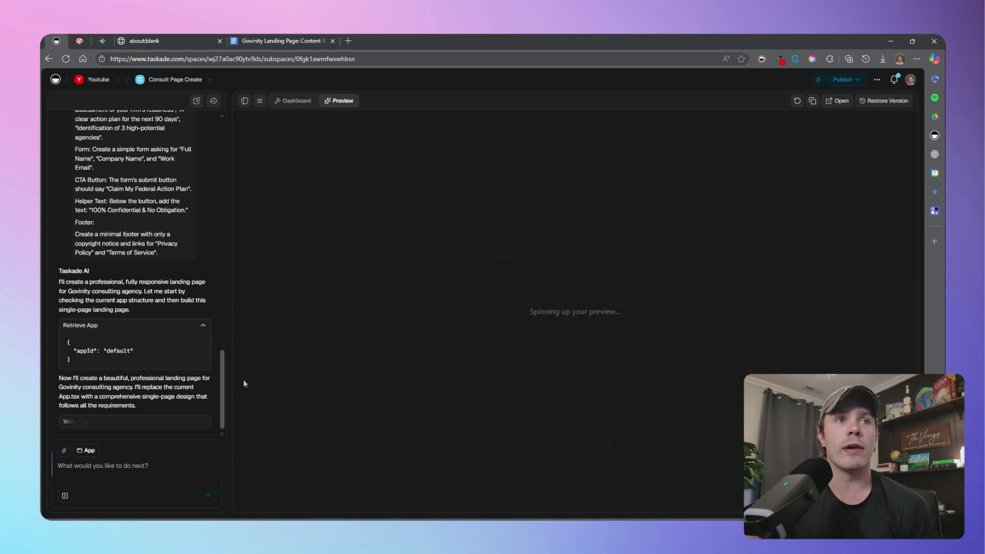
{"action": "left_click_drag", "start_coordinate": [93, 378], "coordinate": [208, 397]}
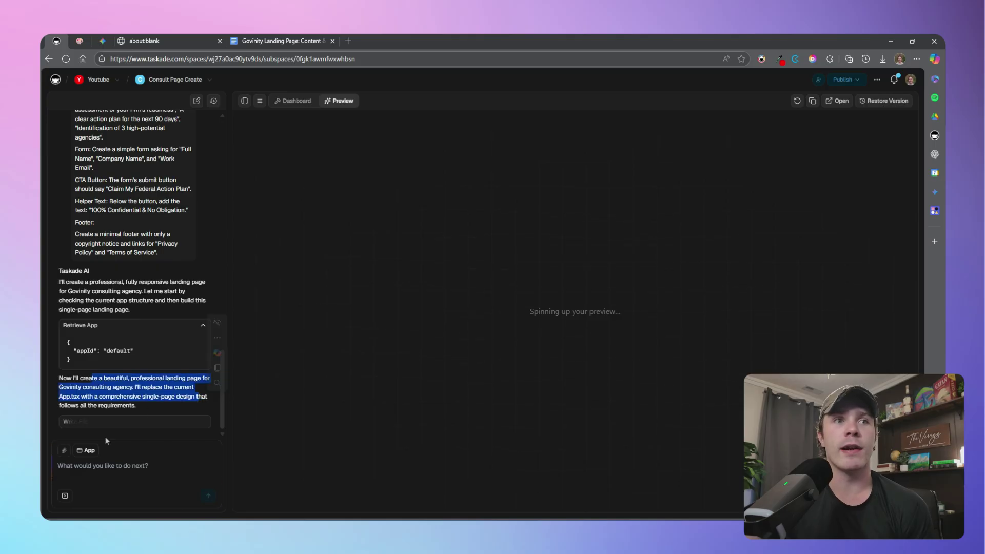
{"action": "left_click", "coordinate": [108, 421]}
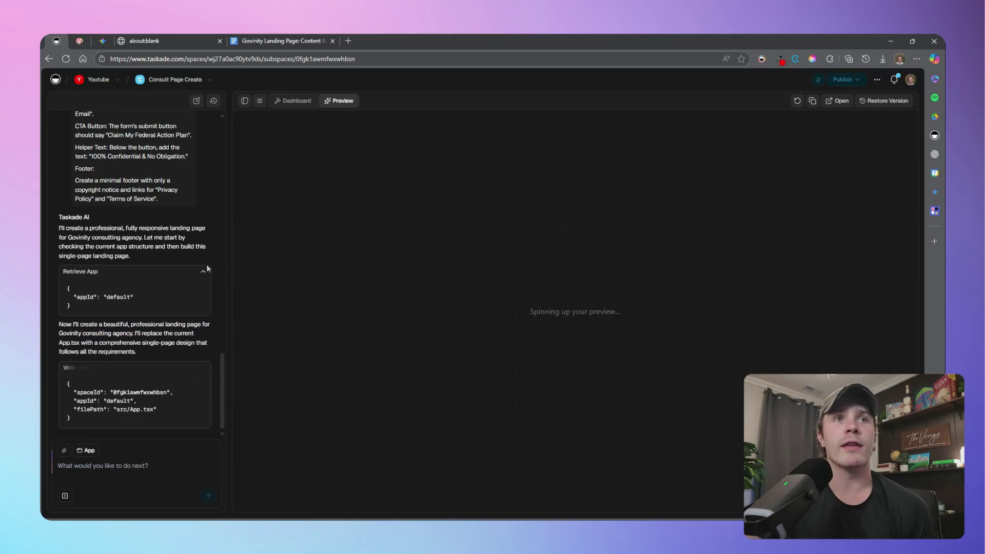
{"action": "left_click", "coordinate": [201, 275]}
{"action": "left_click", "coordinate": [182, 389]}
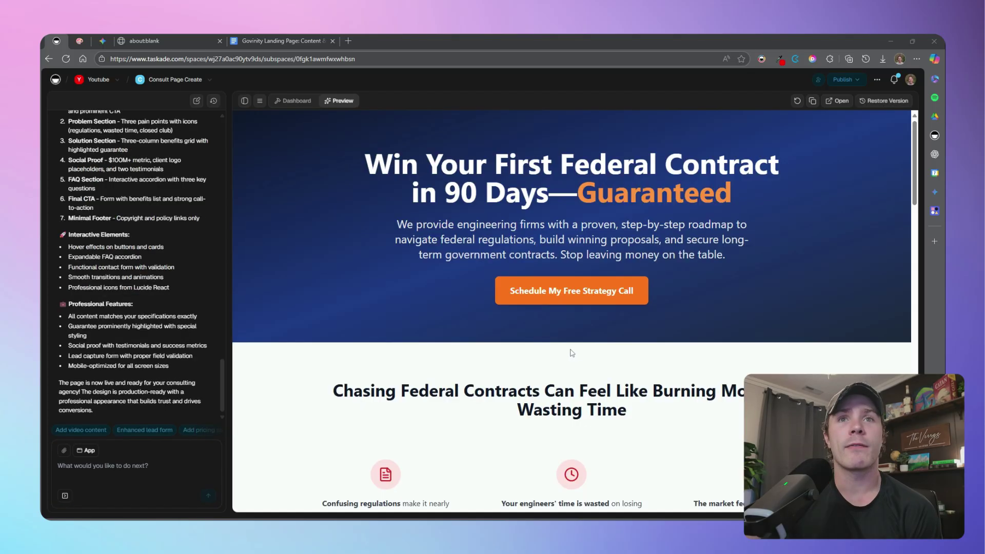
Review the generated page's guaranteed 90-day headline, hero subheading and following sections
{"action": "left_click_drag", "start_coordinate": [366, 159], "coordinate": [760, 322]}
{"action": "left_click_drag", "start_coordinate": [743, 288], "coordinate": [431, 205]}
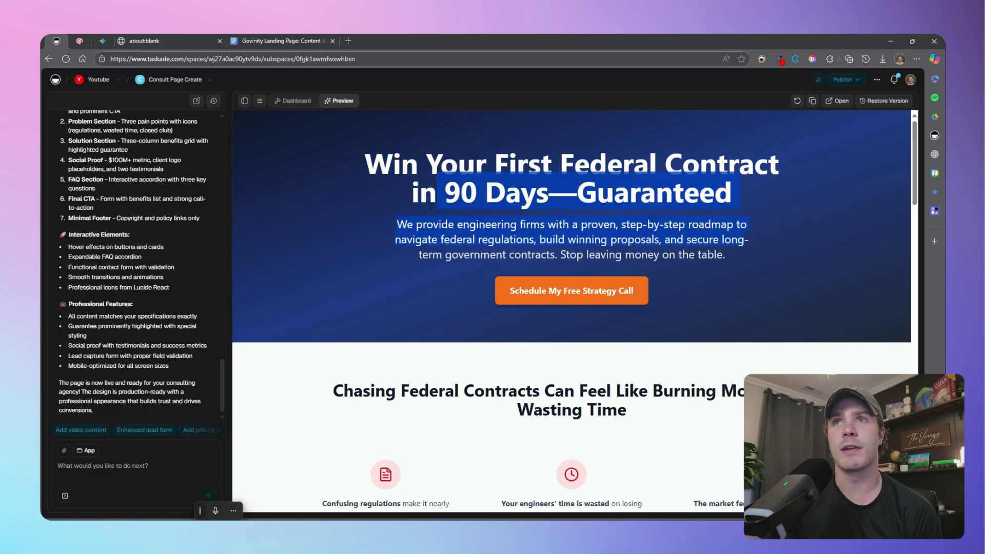
{"action": "scroll", "coordinate": [575, 348], "scroll_direction": "down", "scroll_amount": 6}
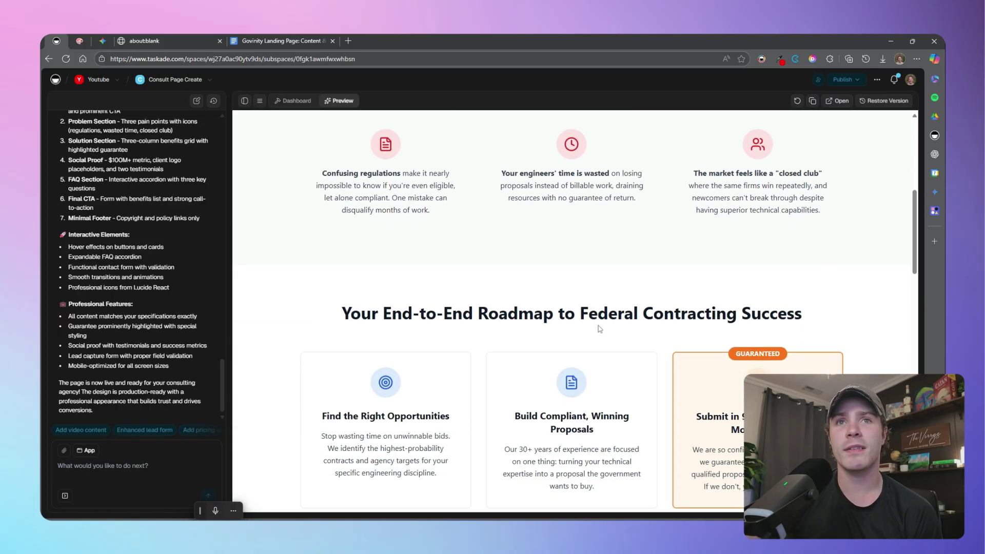
{"action": "scroll", "coordinate": [623, 332], "scroll_direction": "down", "scroll_amount": 2}
{"action": "scroll", "coordinate": [496, 326], "scroll_direction": "down", "scroll_amount": 3}
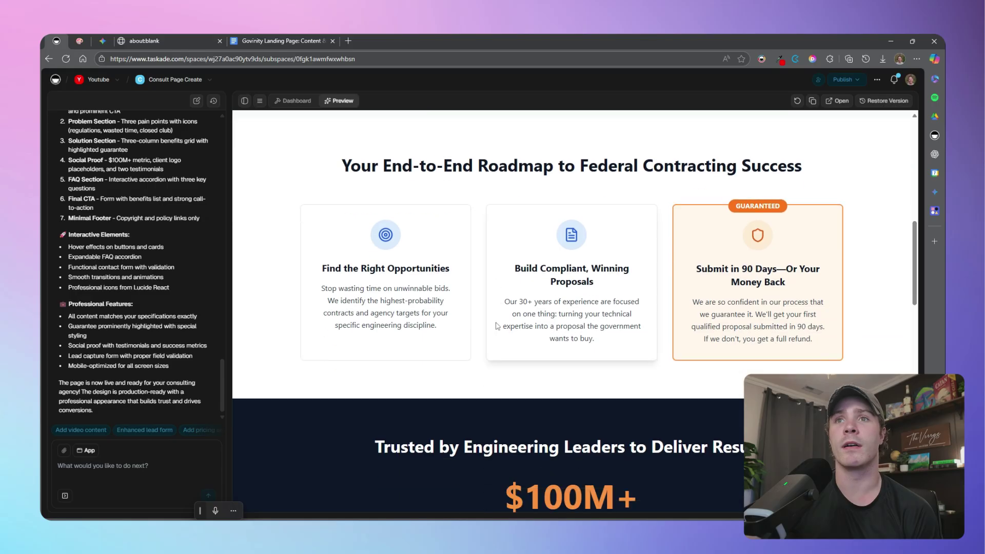
{"action": "scroll", "coordinate": [496, 326], "scroll_direction": "down", "scroll_amount": 5}
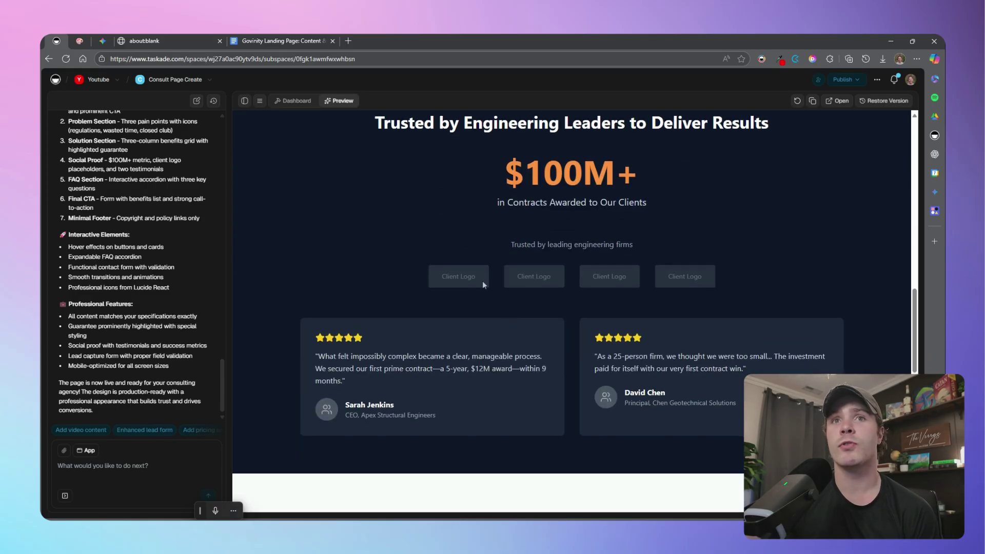
Check the final action-plan form and footer, then open the app dashboard's Media page
{"action": "scroll", "coordinate": [638, 287], "scroll_direction": "down", "scroll_amount": 11}
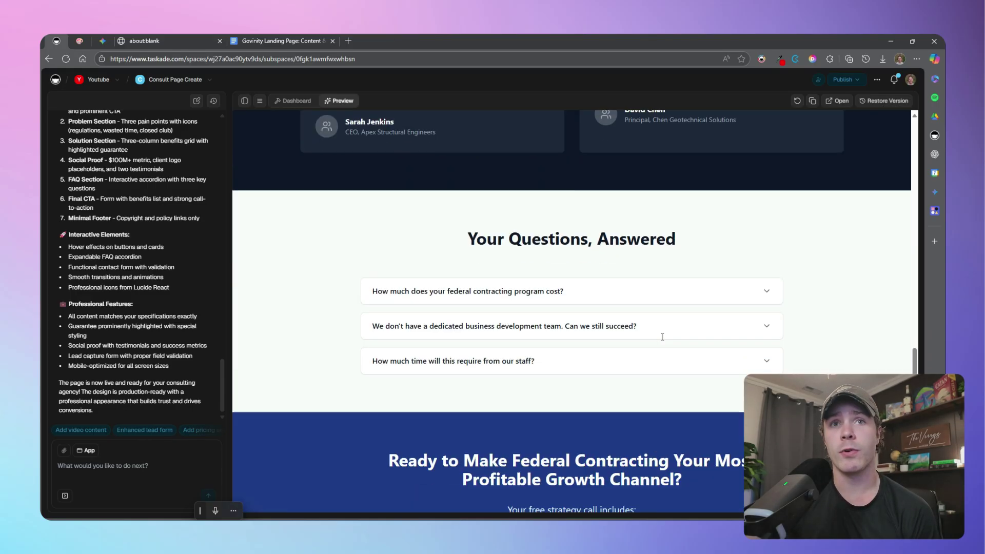
{"action": "scroll", "coordinate": [641, 348], "scroll_direction": "down", "scroll_amount": 2}
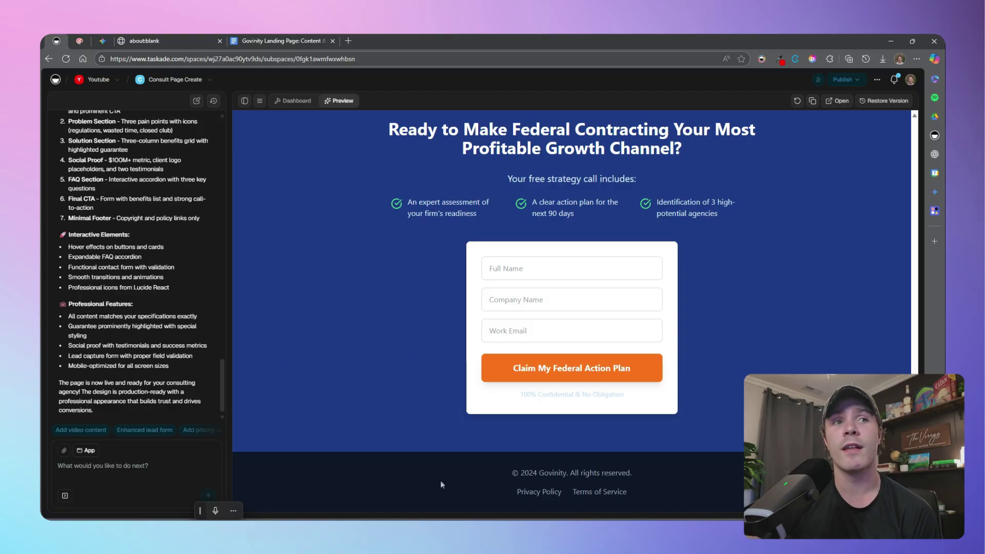
{"action": "left_click", "coordinate": [298, 101]}
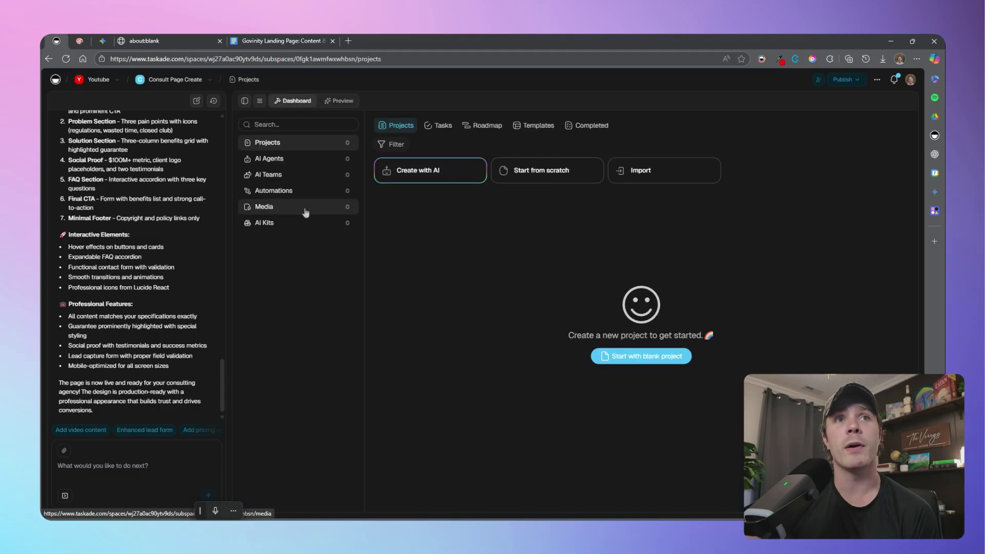
{"action": "left_click", "coordinate": [329, 213]}
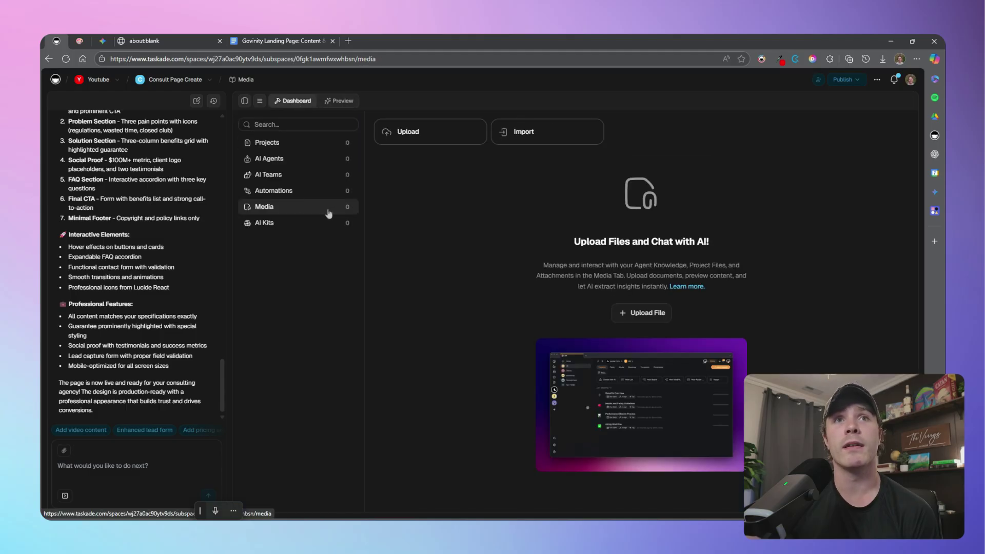
Upload Govinity Landing Page_ Visual Style Guide.pdf from Downloads to the Media files
{"action": "left_click", "coordinate": [427, 135]}
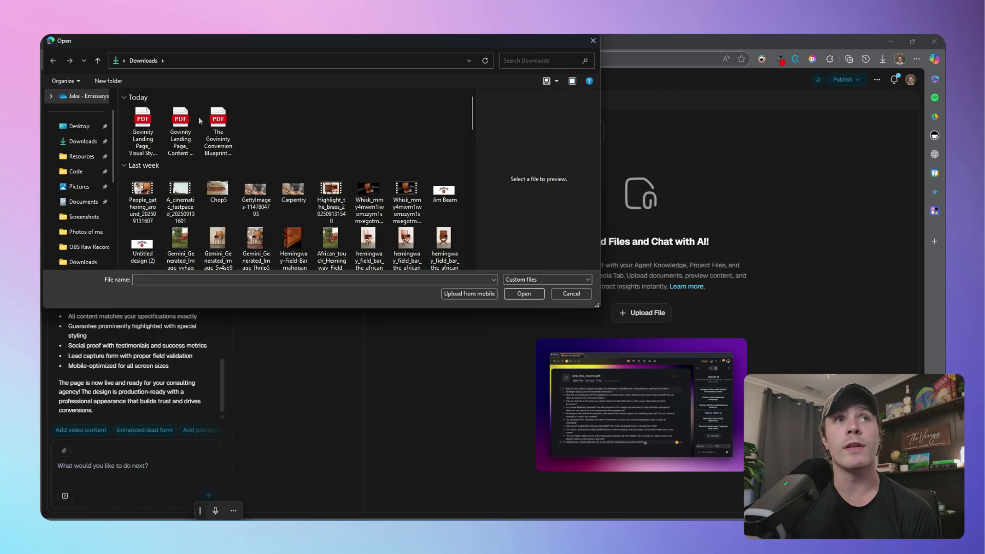
{"action": "double_click", "coordinate": [132, 133]}
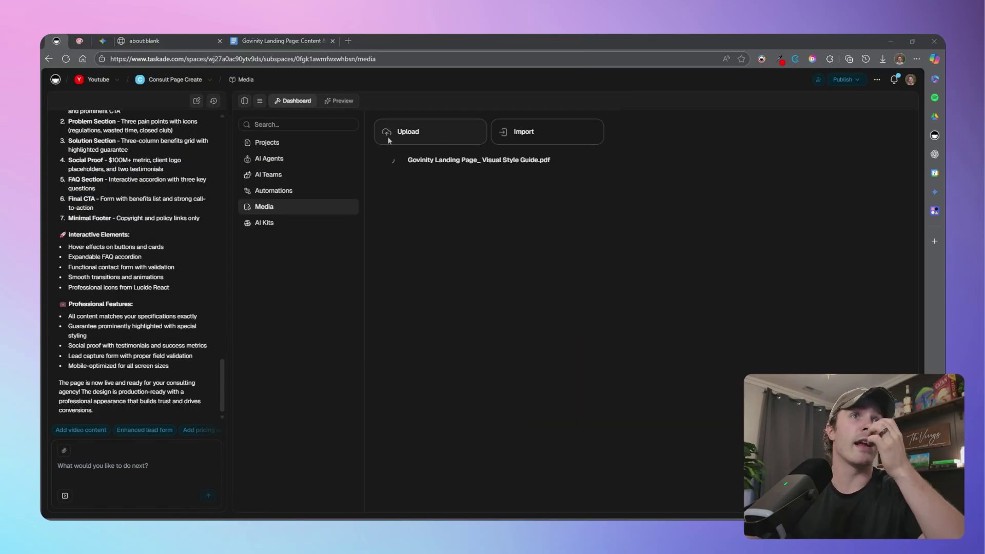
{"action": "left_click", "coordinate": [431, 137]}
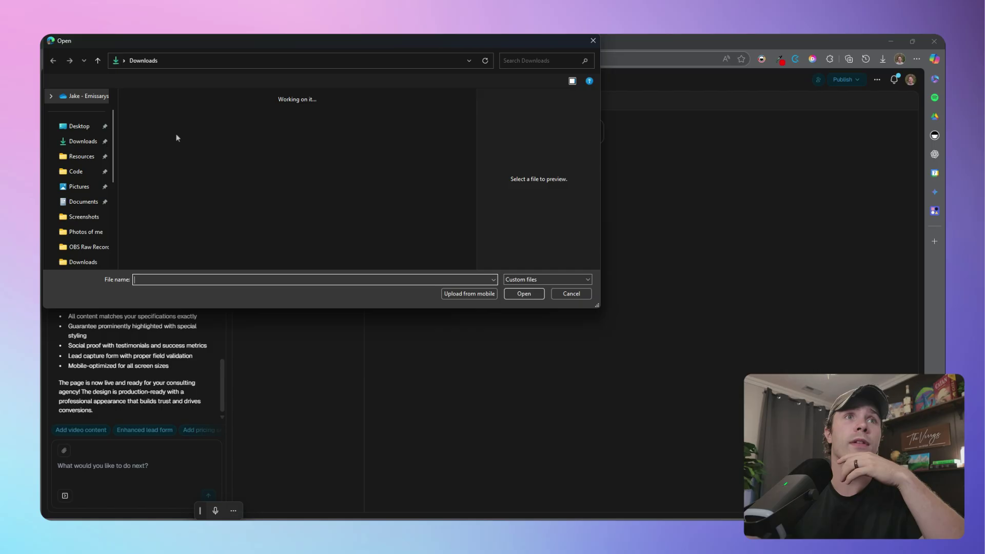
{"action": "key", "text": "Escape"}
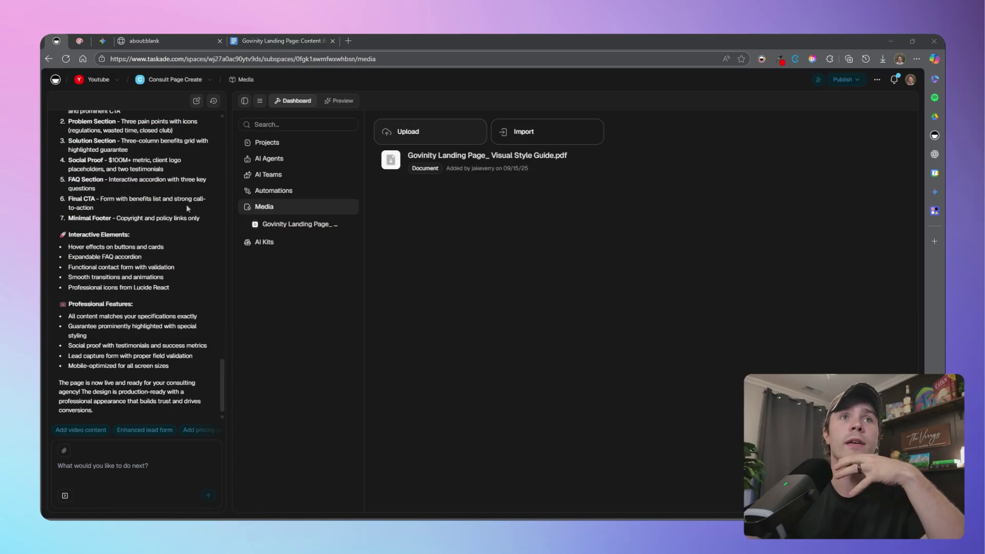
Write 'Update page to fit this style guide' with the style guide PDF attached and its link pasted
{"action": "left_click", "coordinate": [142, 475]}
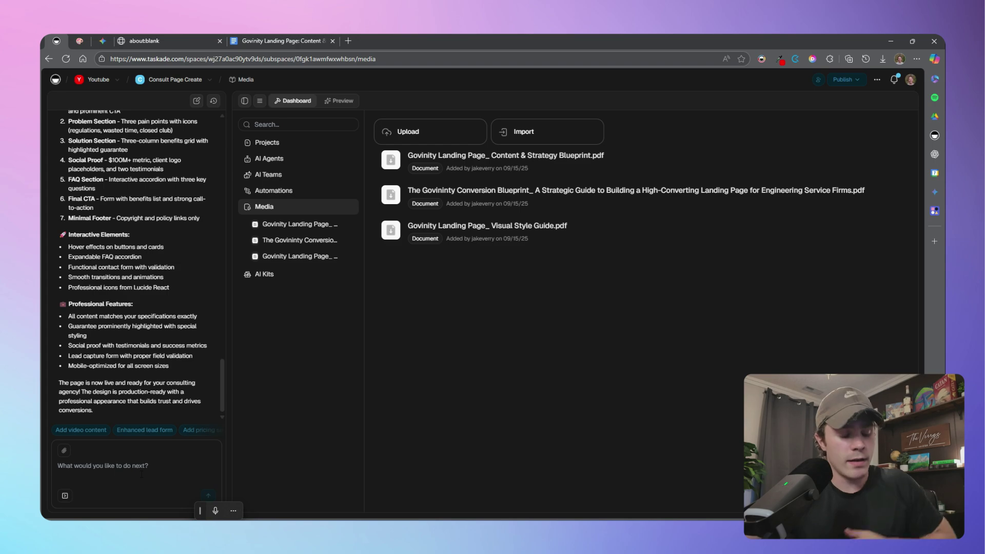
{"action": "type", "text": "uide"}
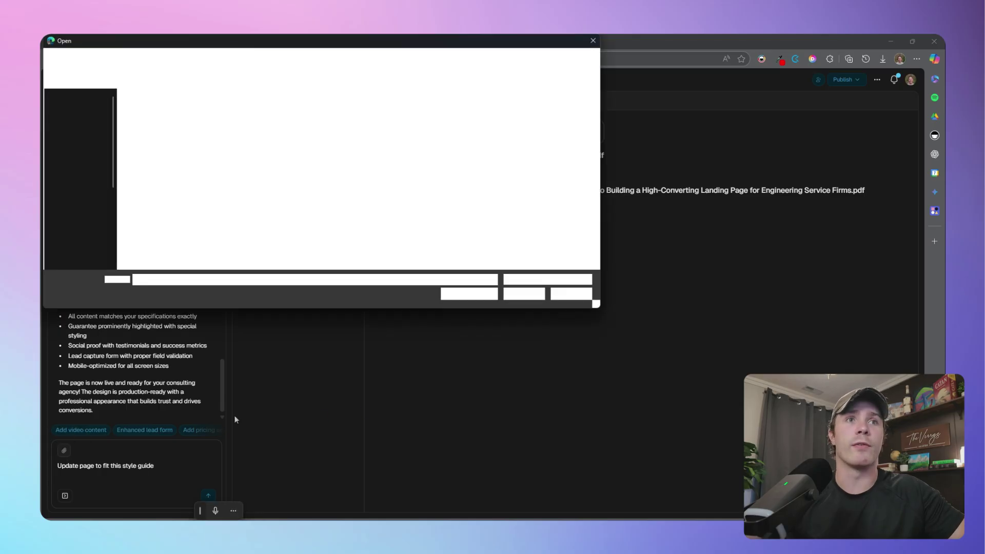
{"action": "double_click", "coordinate": [146, 131]}
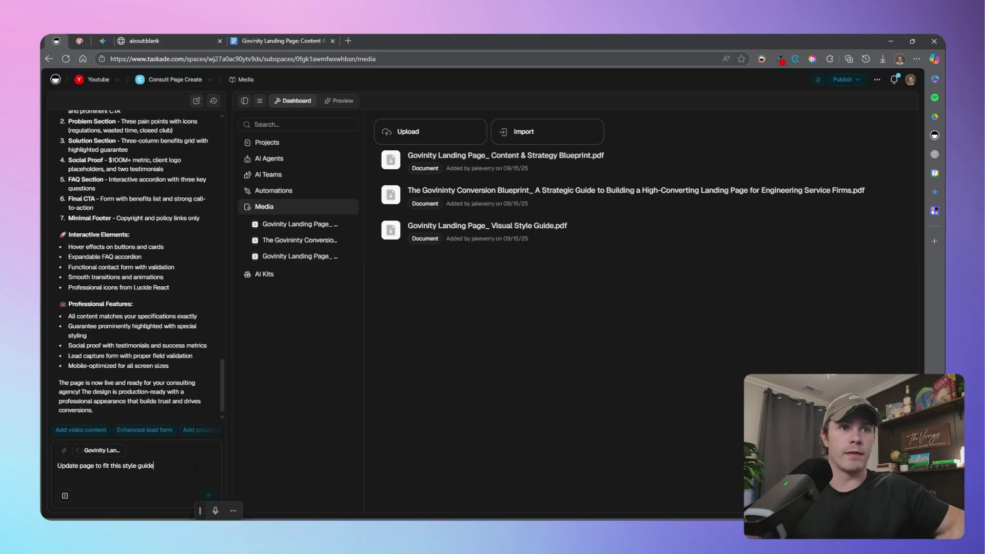
{"action": "key", "text": "shift+Return"}
{"action": "key", "text": "shift+Return"}
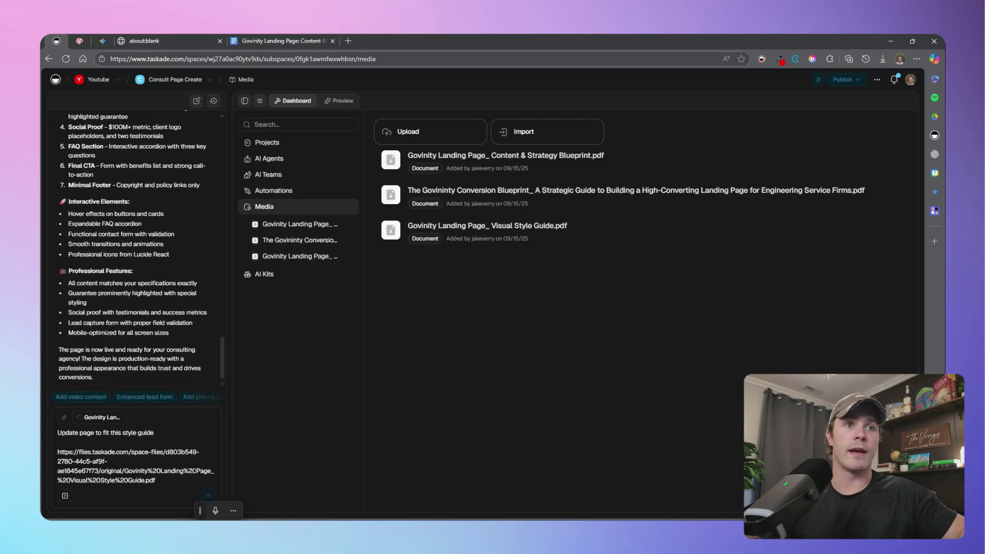
Send the style-guide request and check the restyled navy page with green accents in Preview
{"action": "left_click", "coordinate": [338, 100]}
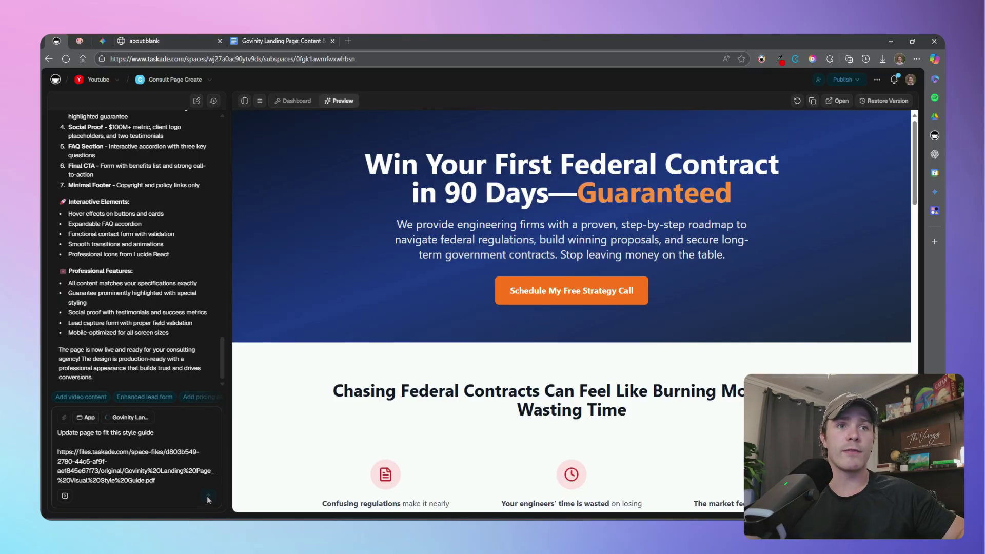
{"action": "key", "text": "Return"}
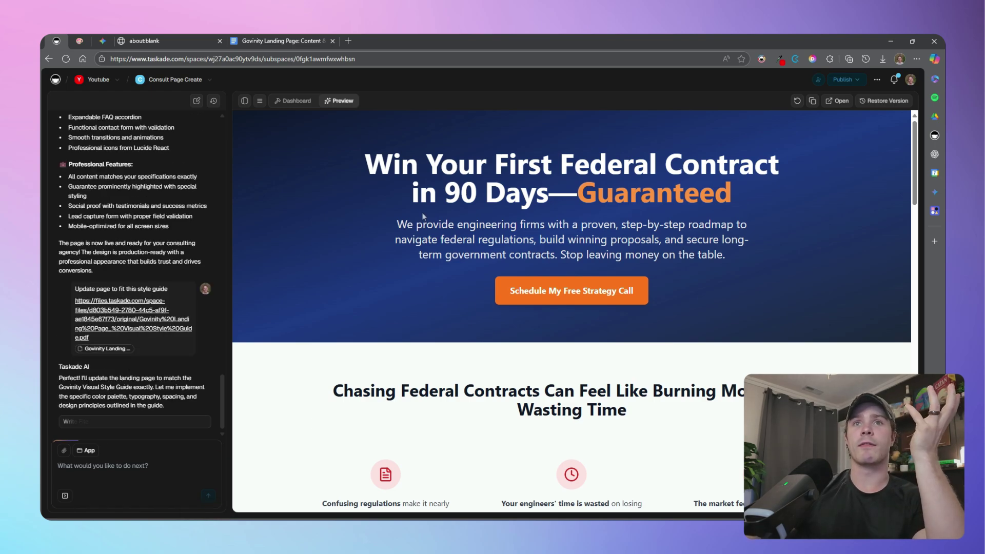
{"action": "scroll", "coordinate": [424, 217], "scroll_direction": "down", "scroll_amount": 8}
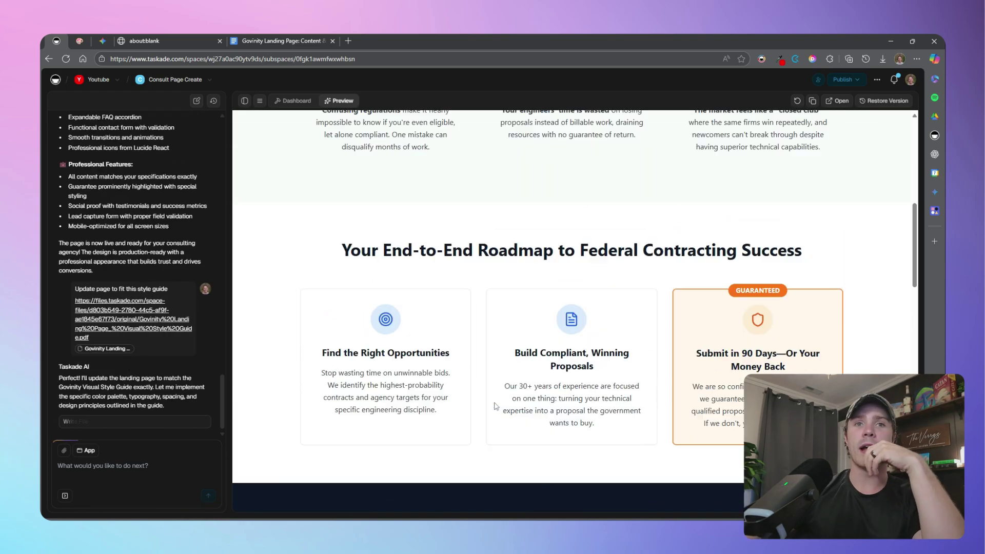
{"action": "scroll", "coordinate": [496, 406], "scroll_direction": "up", "scroll_amount": 8}
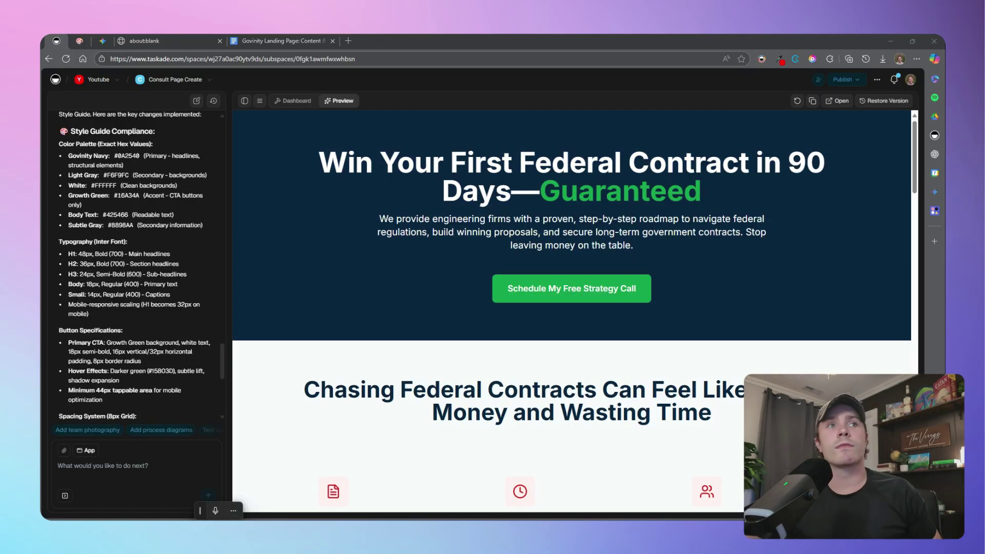
Scroll through the restyled page's sections and the chat's Style Guide Compliance notes
{"action": "scroll", "coordinate": [153, 266], "scroll_direction": "up", "scroll_amount": 1}
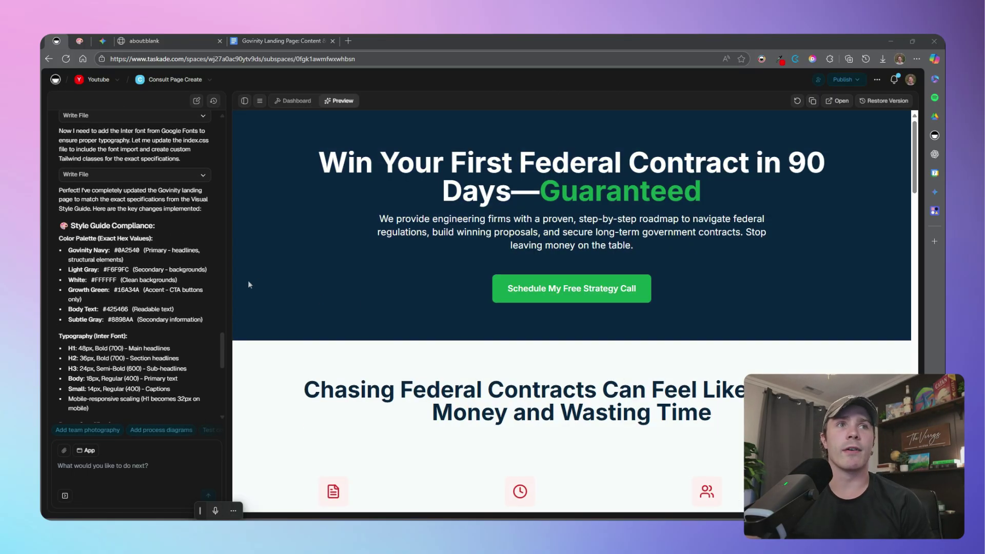
{"action": "left_click_drag", "start_coordinate": [68, 249], "coordinate": [117, 280]}
{"action": "scroll", "coordinate": [395, 285], "scroll_direction": "down", "scroll_amount": 2}
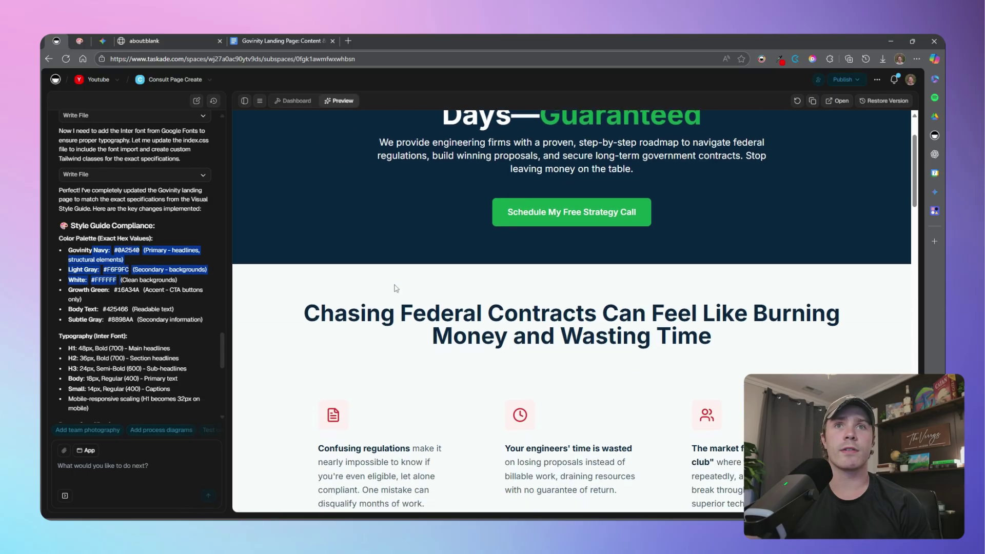
{"action": "scroll", "coordinate": [495, 186], "scroll_direction": "down", "scroll_amount": 15}
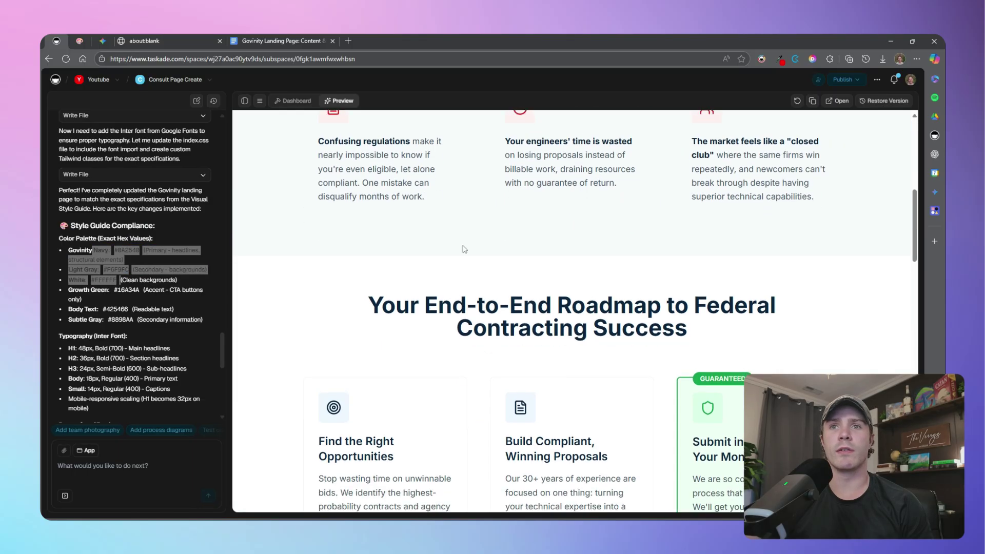
{"action": "scroll", "coordinate": [439, 207], "scroll_direction": "down", "scroll_amount": 9}
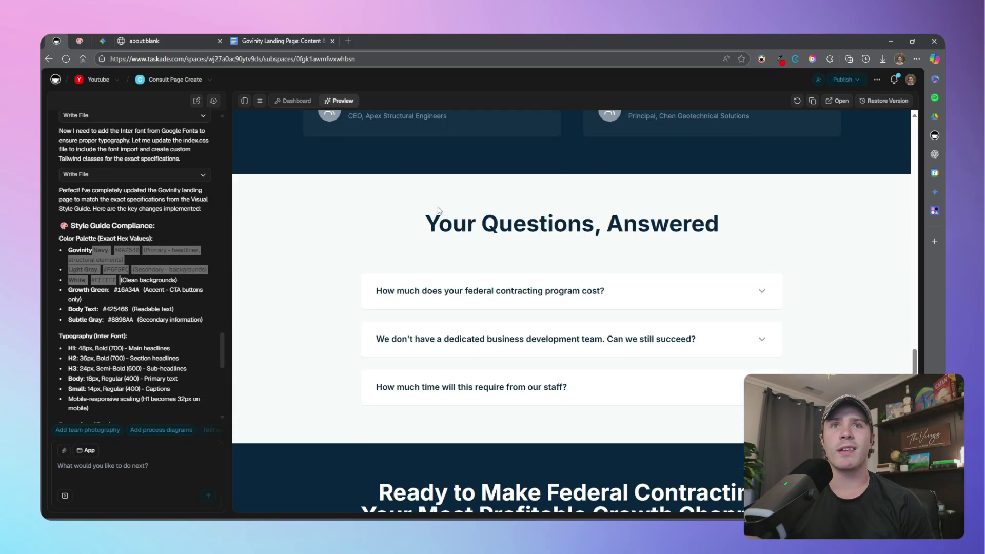
{"action": "scroll", "coordinate": [438, 207], "scroll_direction": "up", "scroll_amount": 4}
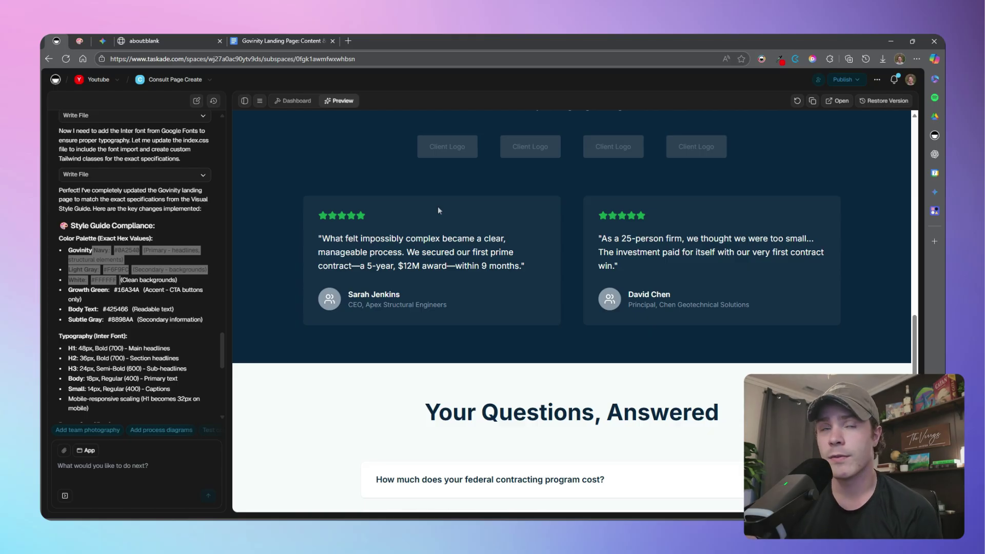
{"action": "scroll", "coordinate": [703, 370], "scroll_direction": "up", "scroll_amount": 5}
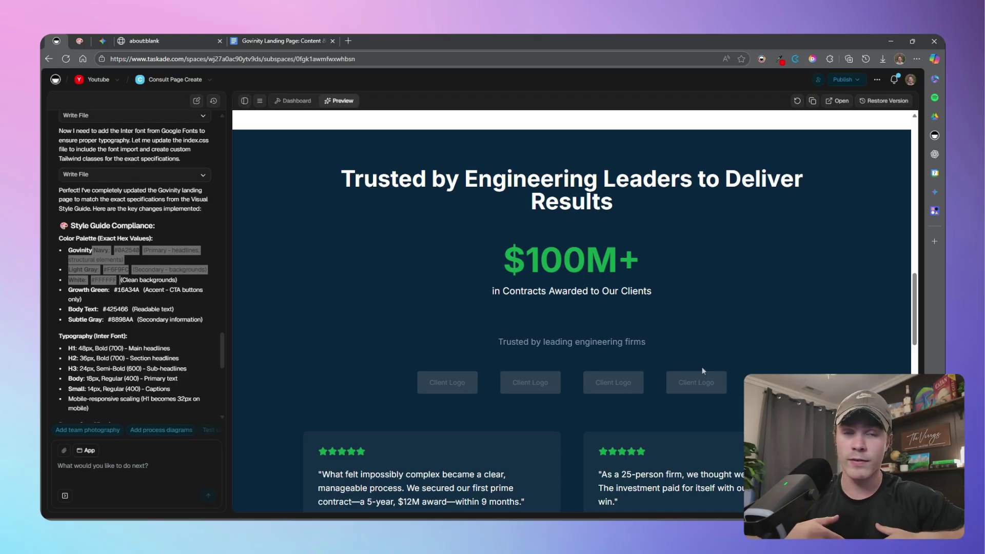
In a new chat, ask the AI to make the hero section extend to 95% view height
{"action": "left_click", "coordinate": [196, 101]}
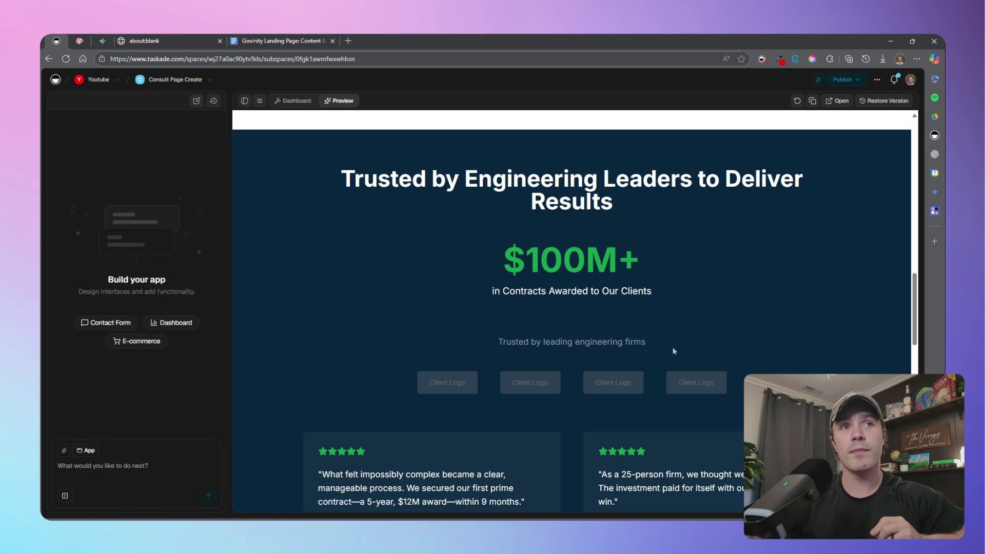
{"action": "scroll", "coordinate": [622, 259], "scroll_direction": "up", "scroll_amount": 15}
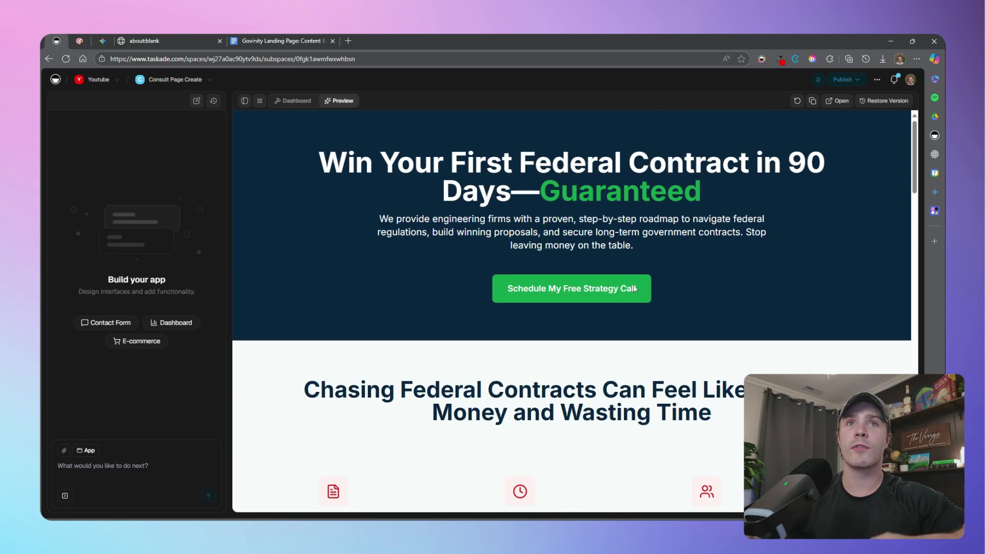
{"action": "left_click", "coordinate": [111, 476]}
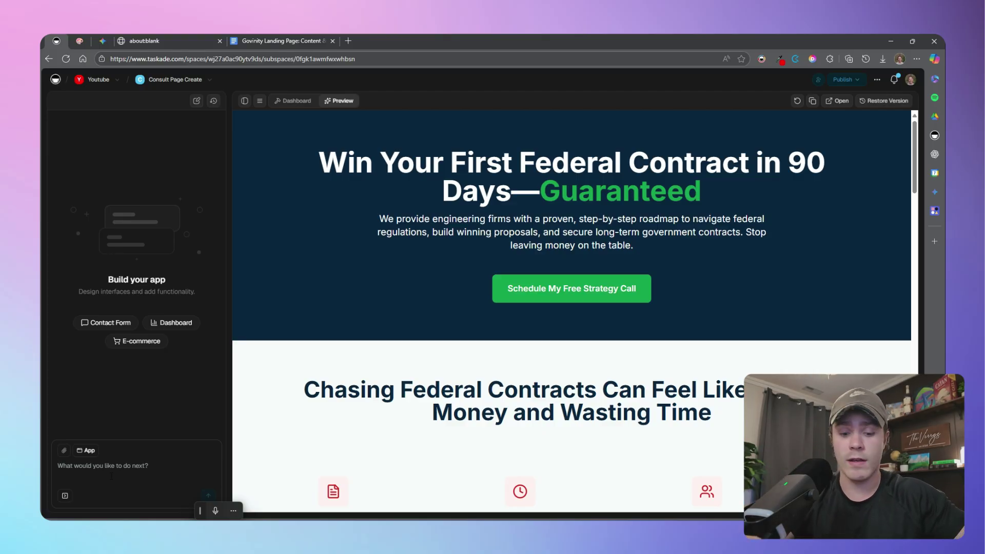
{"action": "type", "text": "Make her"}
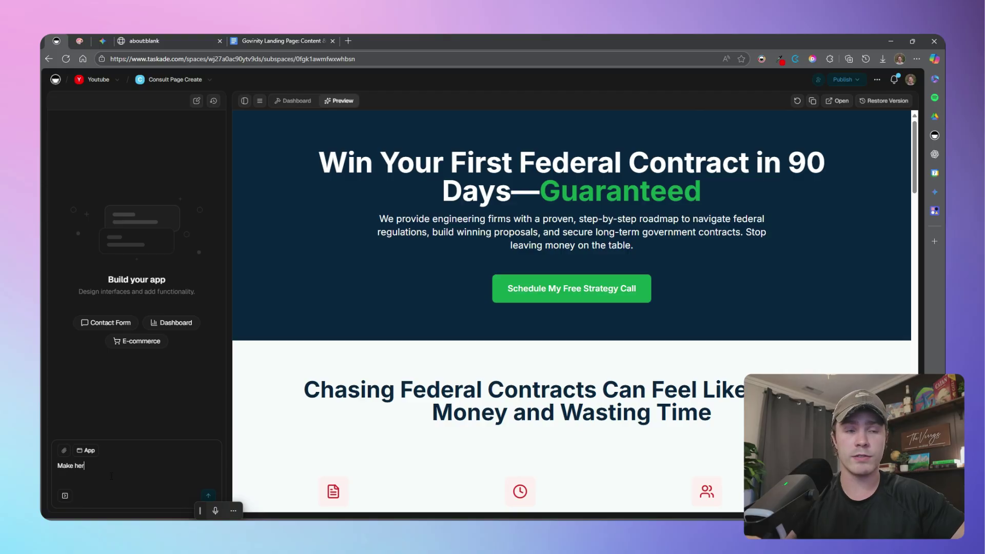
{"action": "type", "text": "o sectuo"}
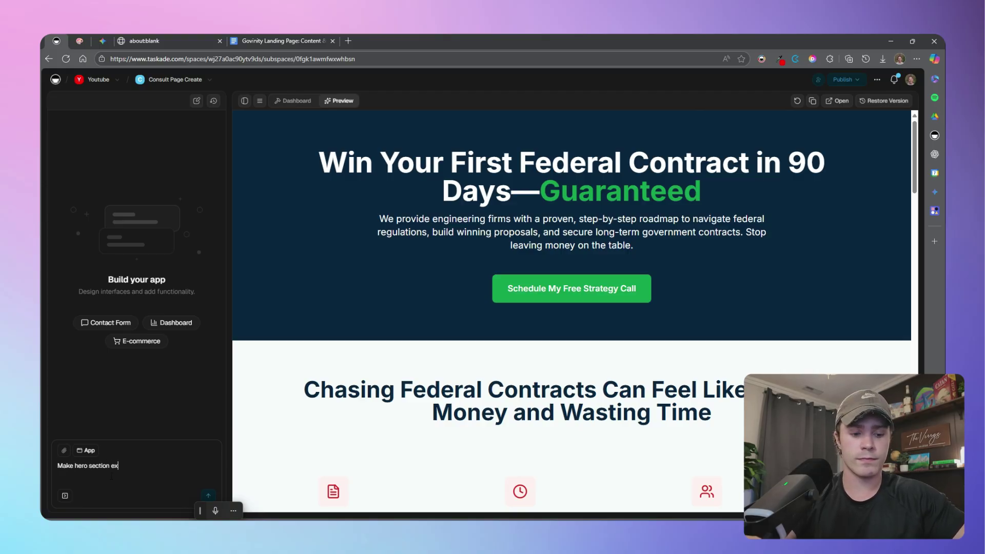
{"action": "type", "text": "n extend 95% o"}
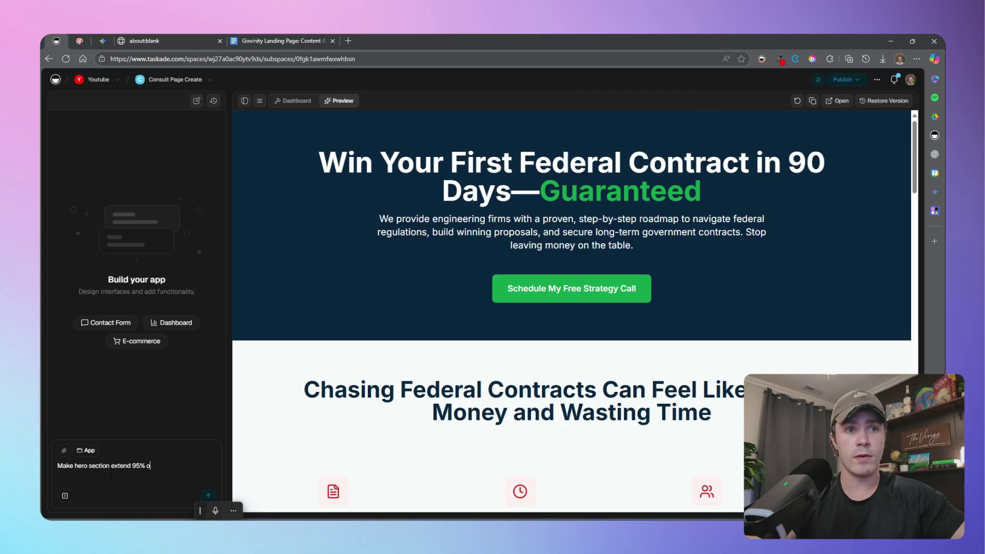
{"action": "key", "text": "BackSpace"}
{"action": "type", "text": "veiew height"}
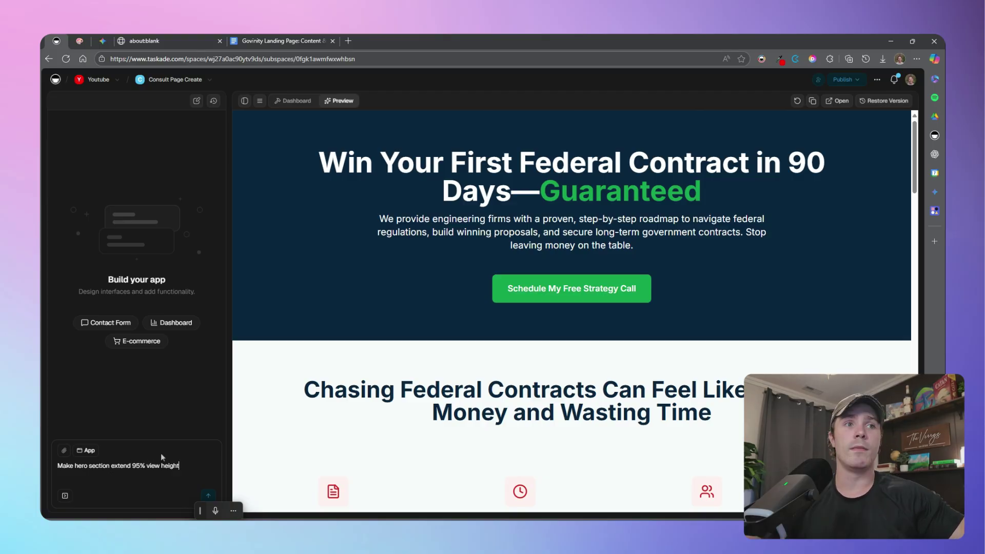
{"action": "left_click", "coordinate": [207, 495]}
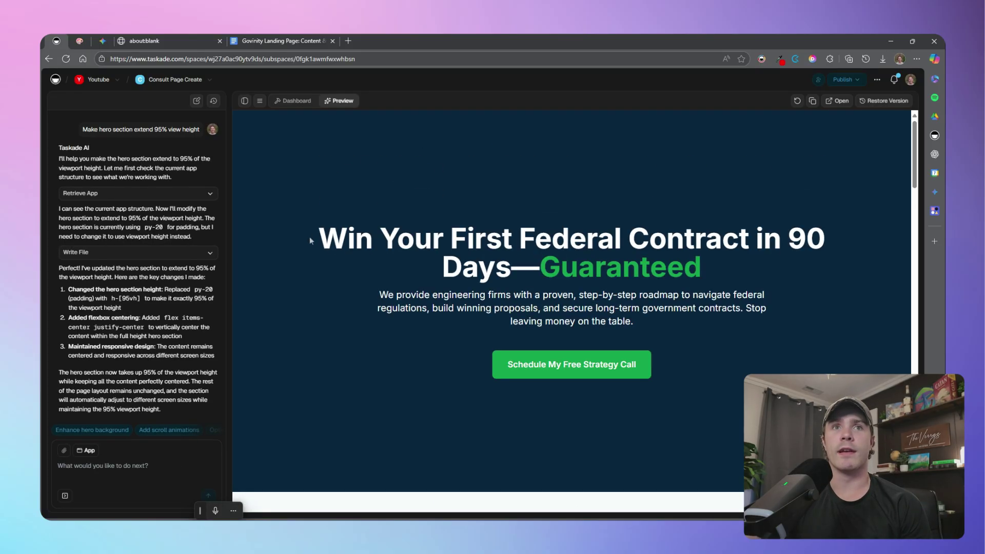
{"action": "left_click_drag", "start_coordinate": [310, 241], "coordinate": [637, 365]}
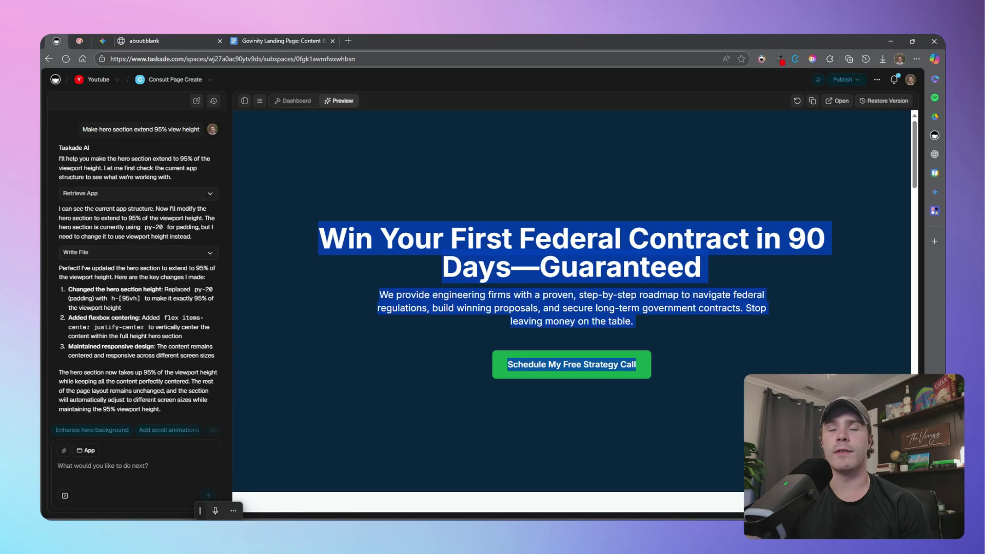
{"action": "scroll", "coordinate": [785, 356], "scroll_direction": "down", "scroll_amount": 5}
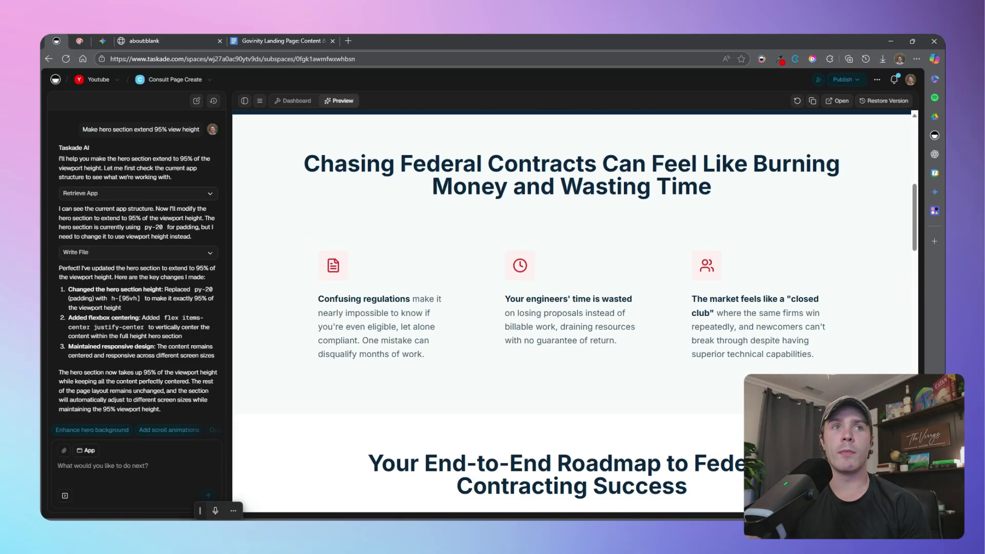
{"action": "scroll", "coordinate": [610, 397], "scroll_direction": "down", "scroll_amount": 4}
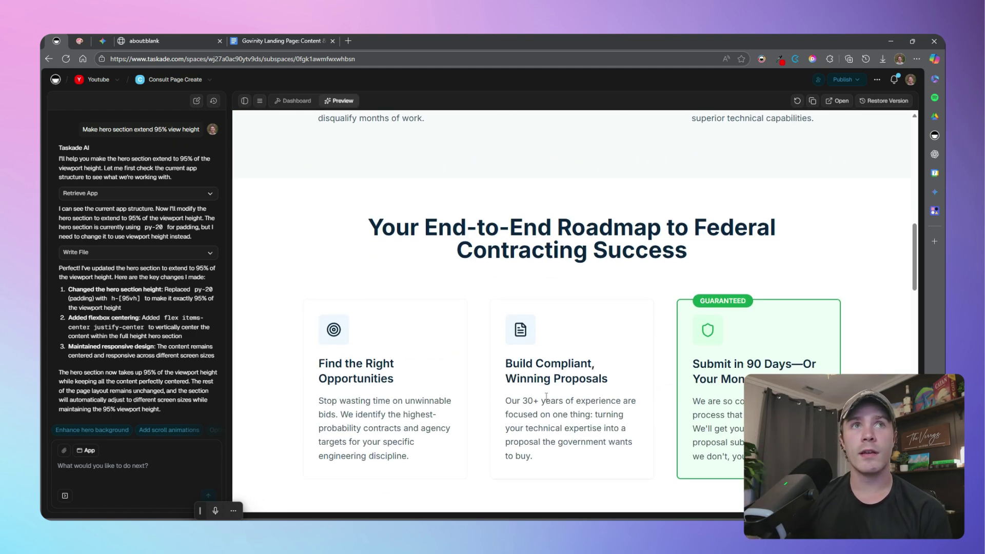
Upload the hard-hatted engineer and turbine shaft photo to Media and view it full-size
{"action": "left_click", "coordinate": [292, 101]}
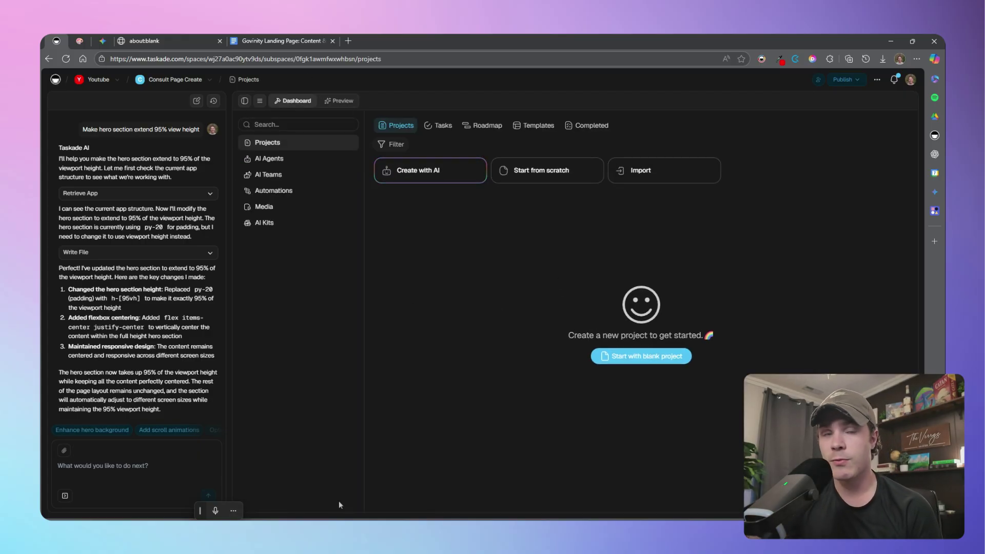
{"action": "left_click", "coordinate": [314, 209]}
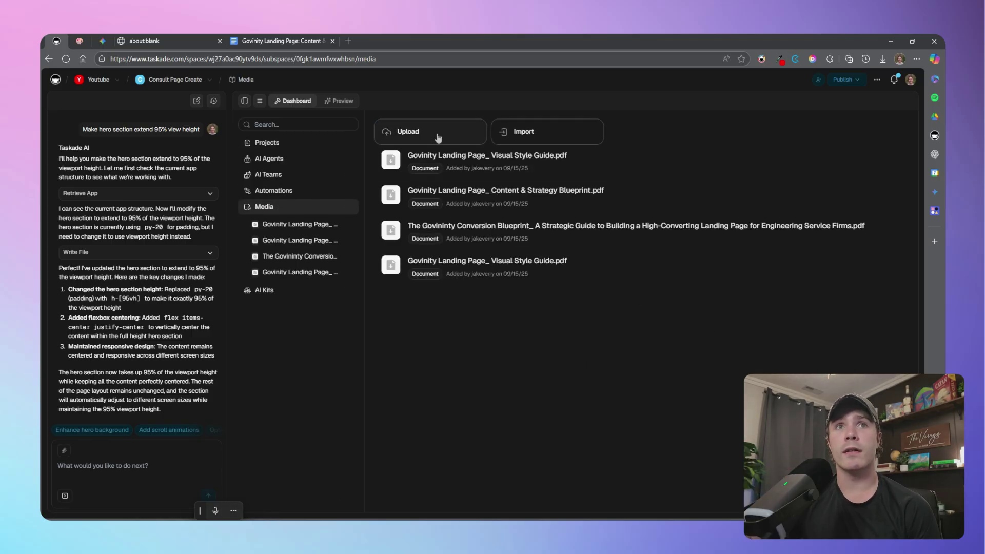
{"action": "left_click", "coordinate": [436, 135]}
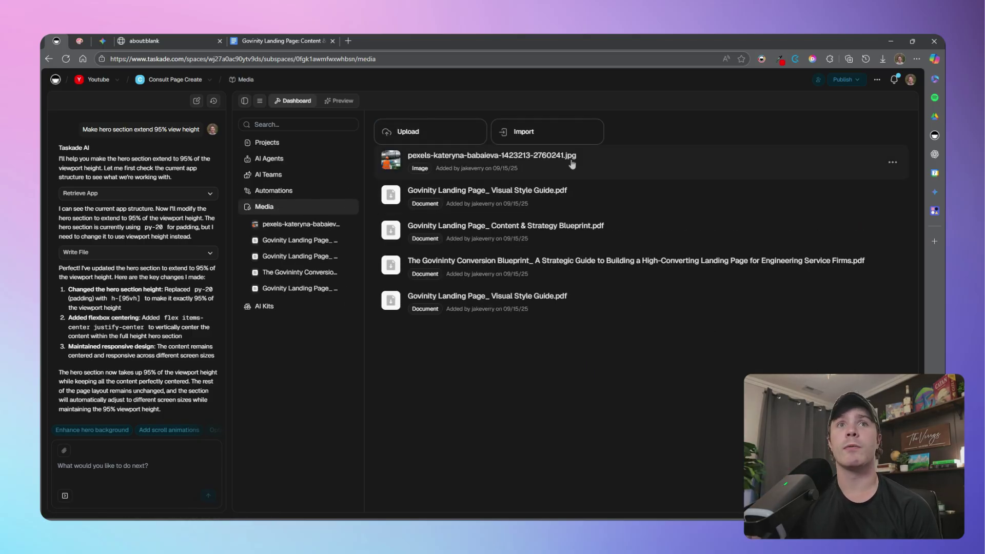
{"action": "left_click", "coordinate": [574, 162]}
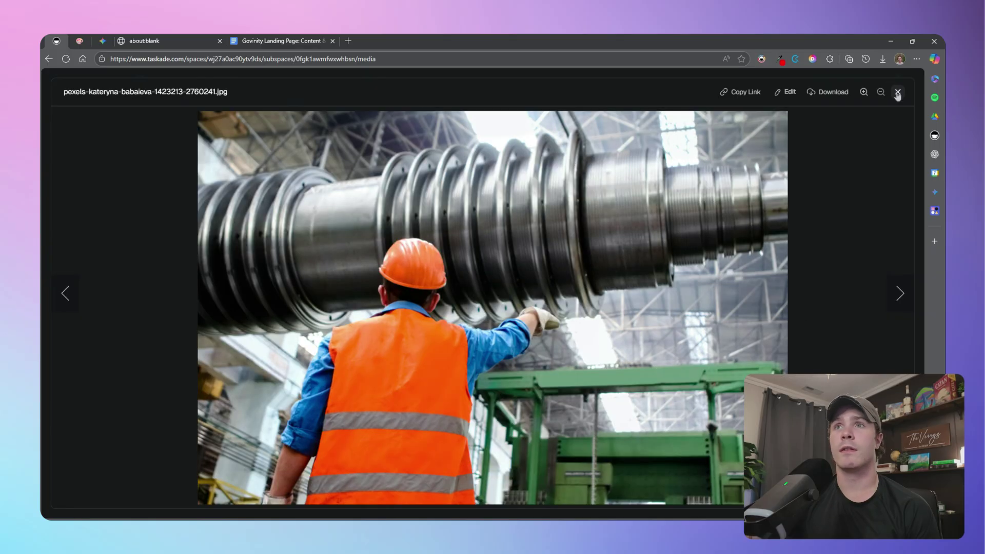
{"action": "left_click", "coordinate": [898, 92]}
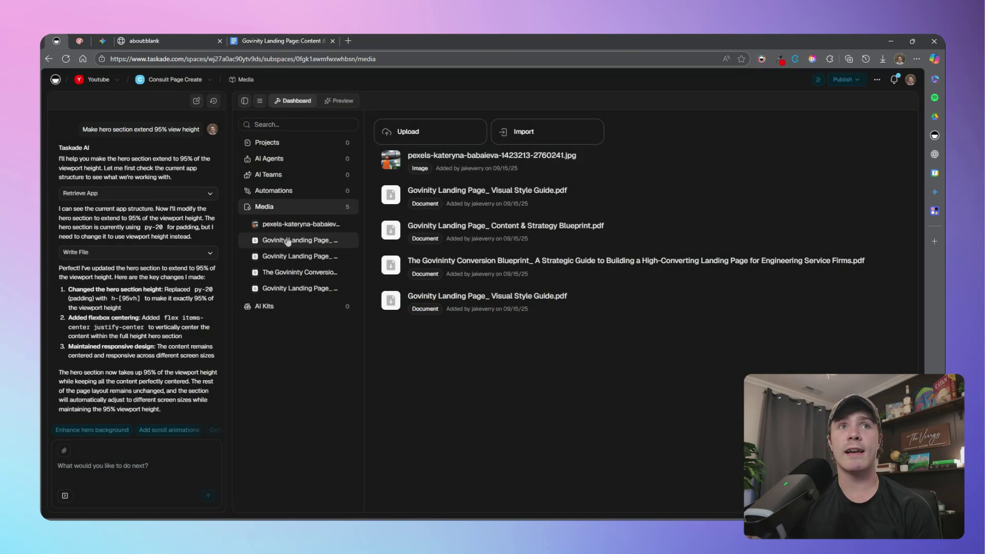
{"action": "left_click", "coordinate": [802, 158]}
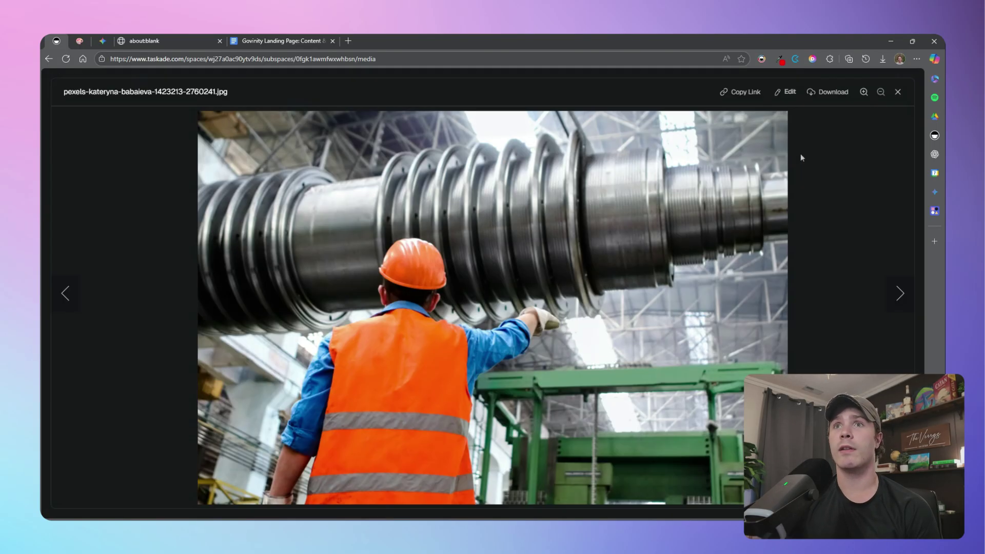
{"action": "left_click", "coordinate": [897, 92]}
Ask the AI 'Can you add this image to the hero section' with the photo's file link
{"action": "left_click", "coordinate": [145, 468]}
{"action": "type", "text": "Can"}
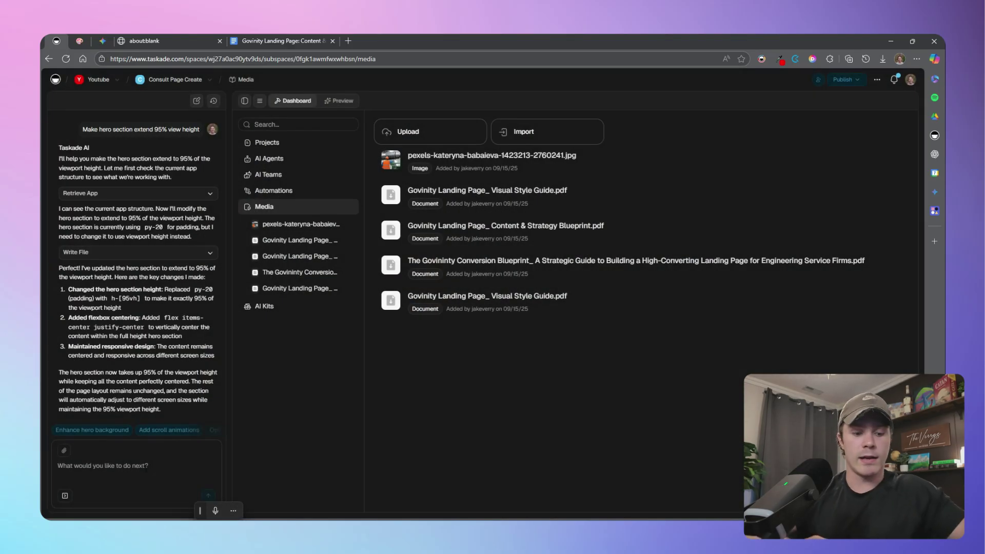
{"action": "type", "text": " y"}
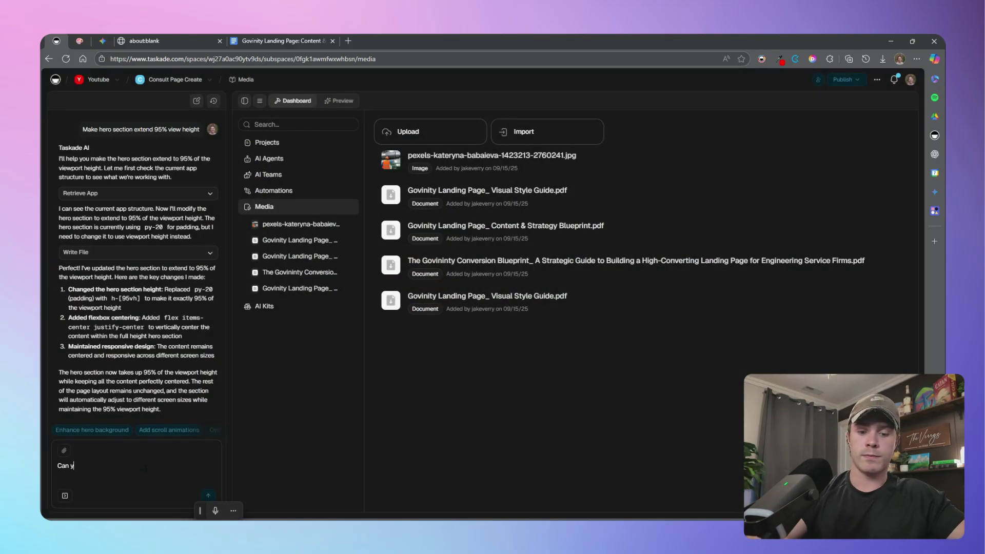
{"action": "type", "text": "ou add this "}
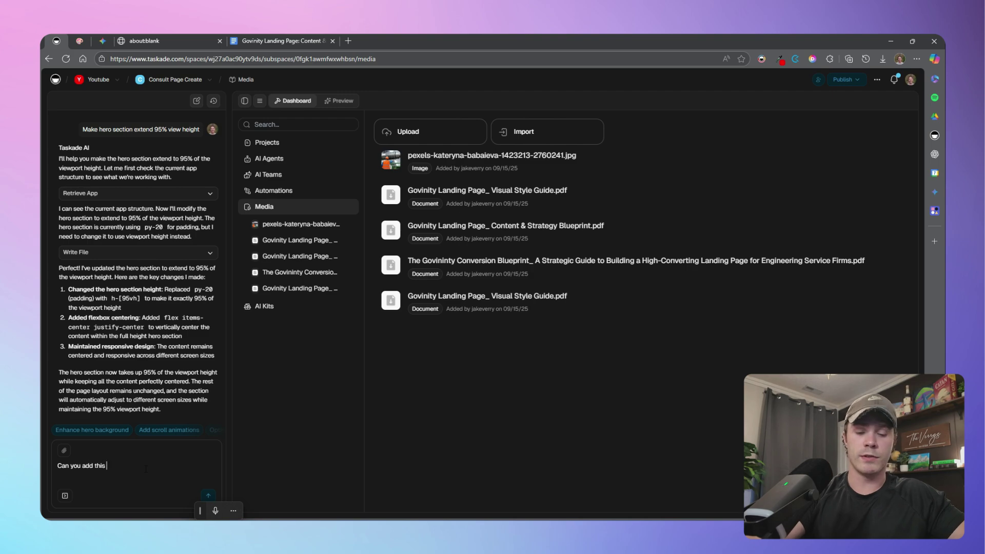
{"action": "type", "text": "image to the hero"}
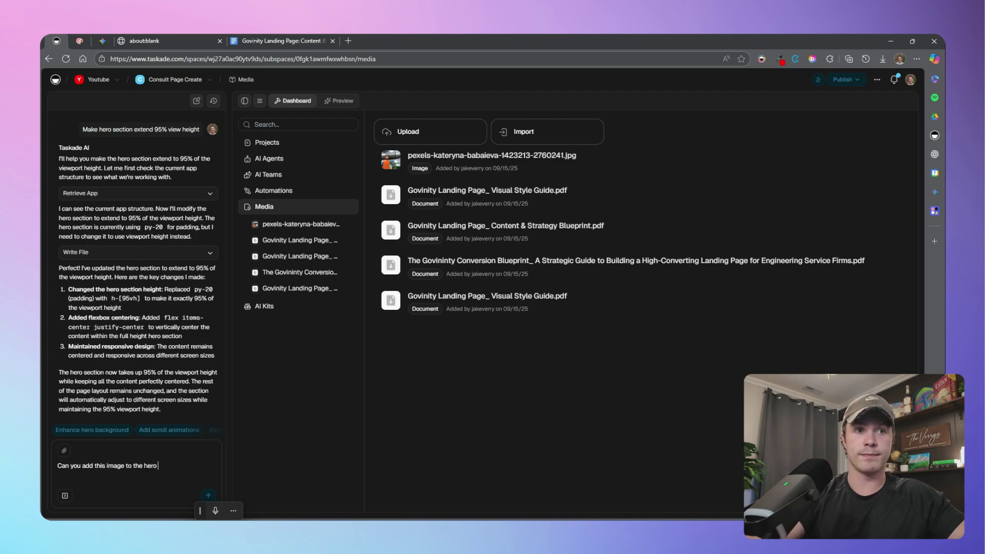
{"action": "type", "text": " sect"}
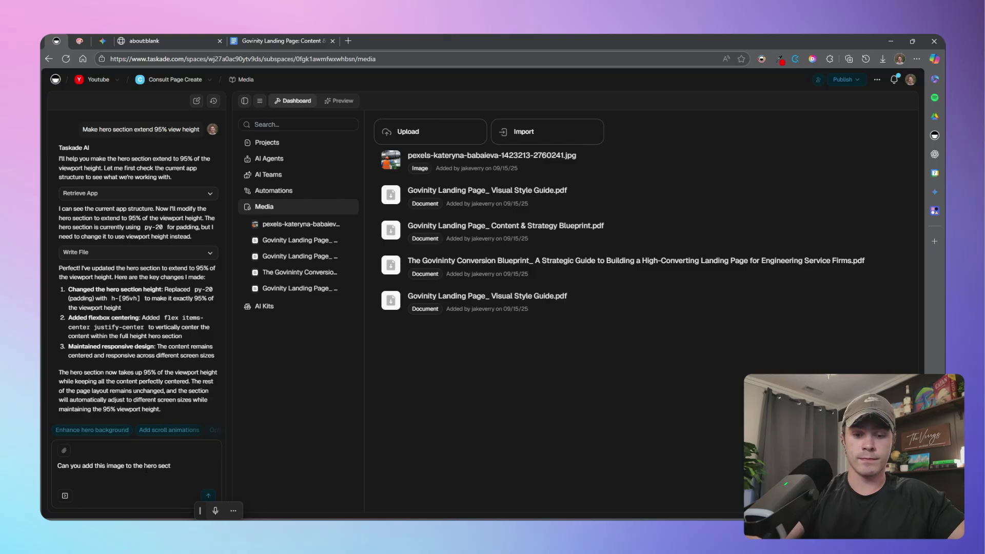
{"action": "type", "text": "ion"}
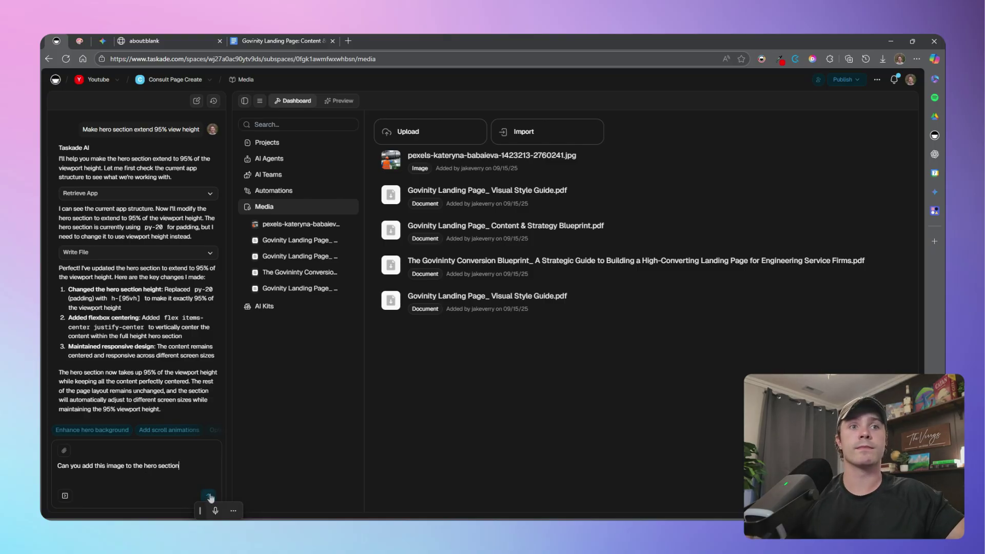
{"action": "left_click", "coordinate": [208, 495]}
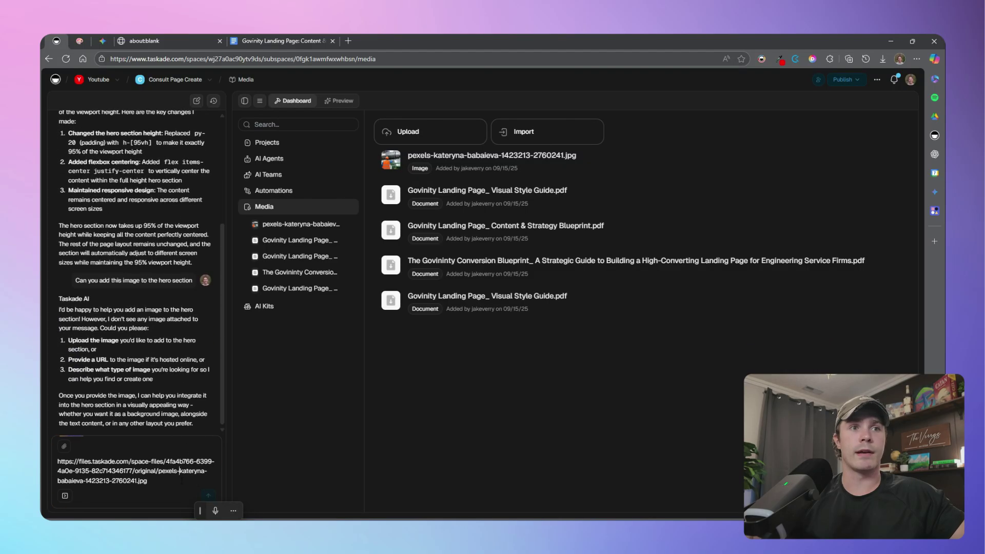
{"action": "key", "text": "Return"}
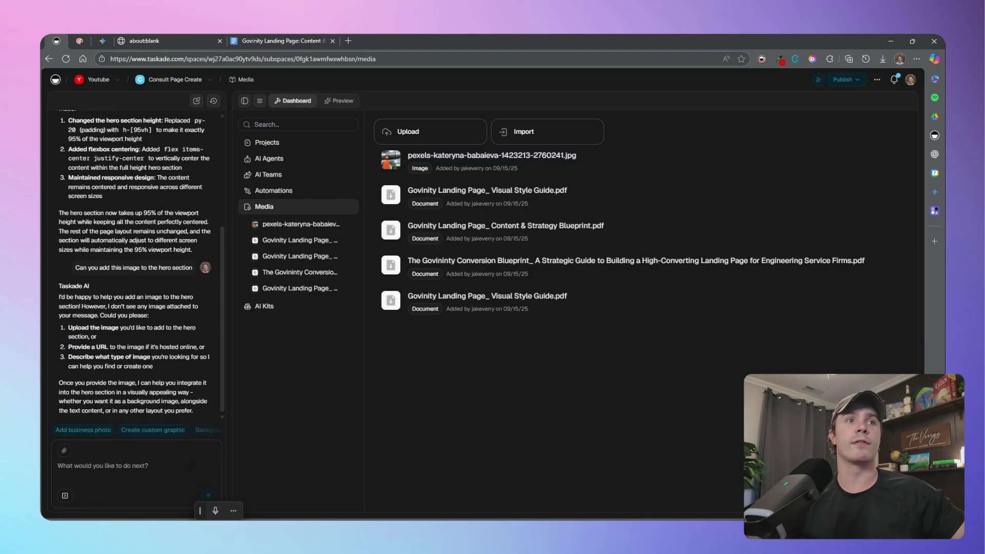
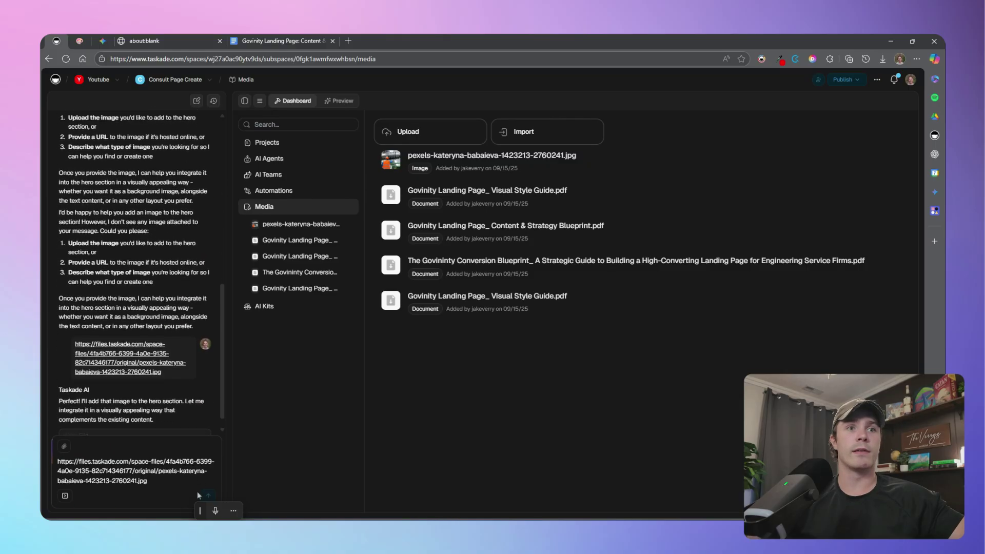
{"action": "left_click", "coordinate": [343, 101]}
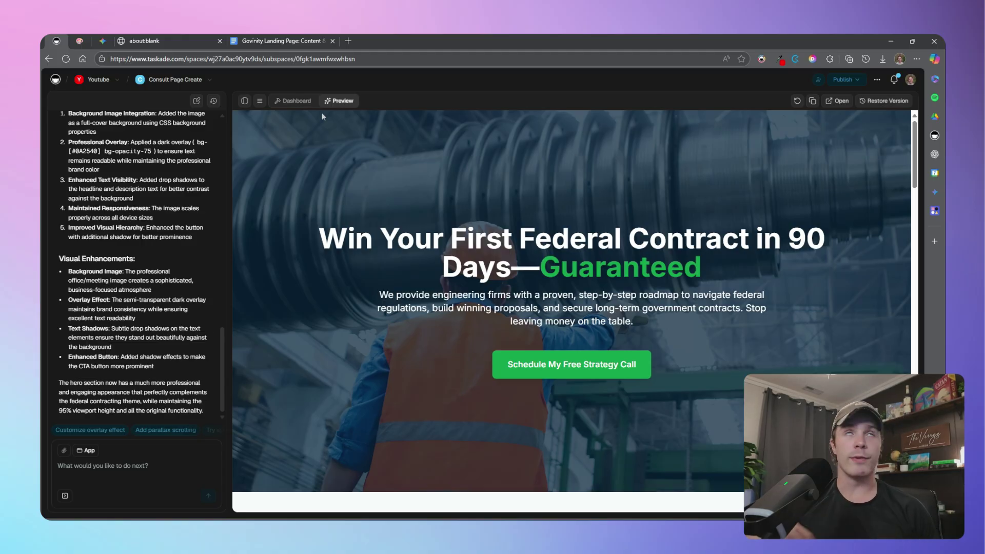
Review the hero in Preview: engineer-and-turbine photo under a navy overlay, headline and green button
{"action": "left_click", "coordinate": [171, 467]}
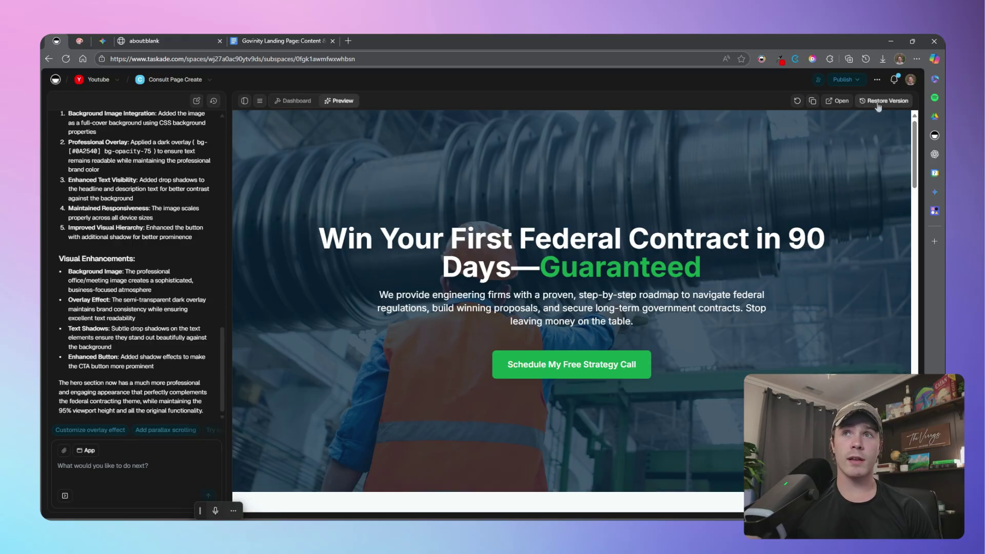
Restore Version 3 from version history, bringing back the plain navy hero without the photo
{"action": "left_click", "coordinate": [899, 103]}
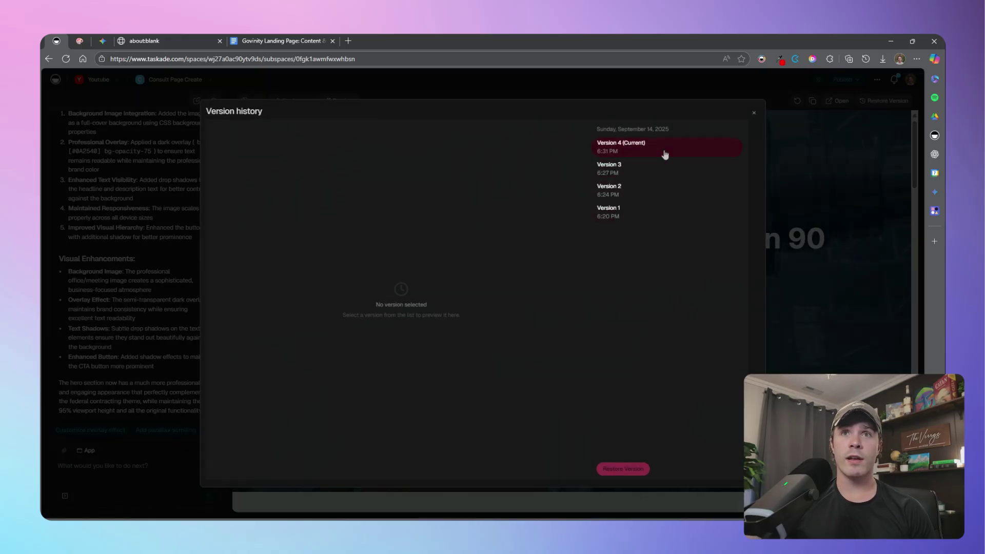
{"action": "left_click", "coordinate": [652, 165]}
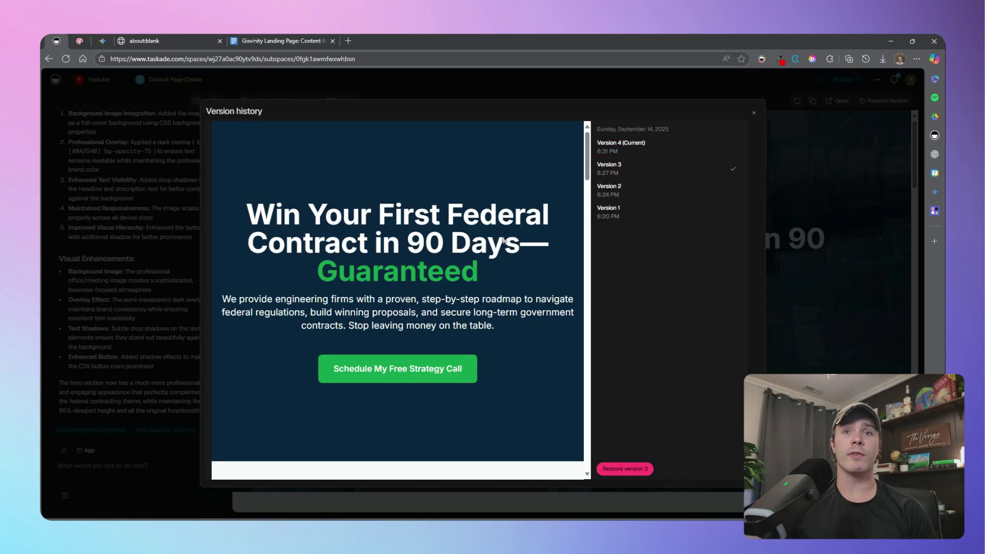
{"action": "left_click", "coordinate": [631, 470]}
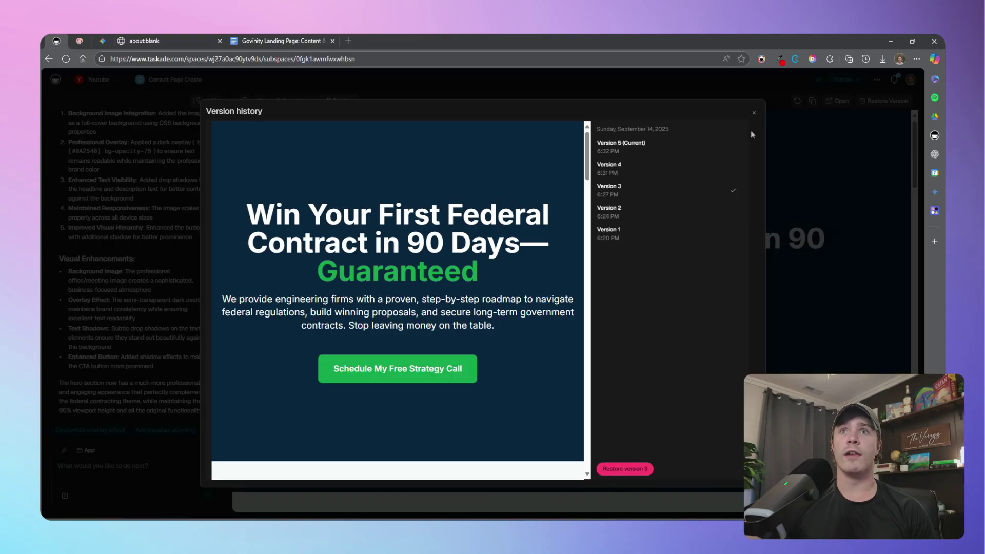
{"action": "left_click", "coordinate": [755, 114]}
{"action": "scroll", "coordinate": [769, 205], "scroll_direction": "down", "scroll_amount": 15}
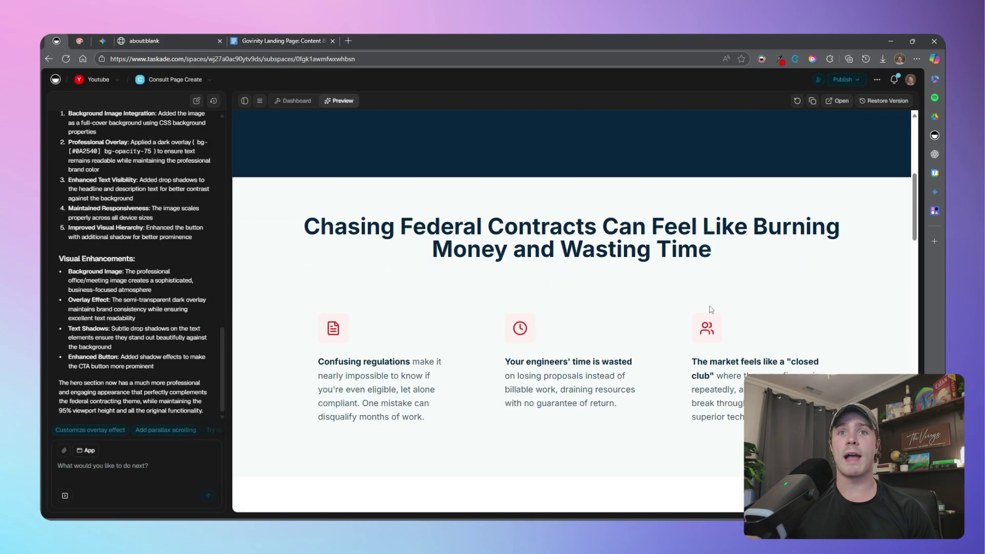
{"action": "scroll", "coordinate": [693, 306], "scroll_direction": "down", "scroll_amount": 3}
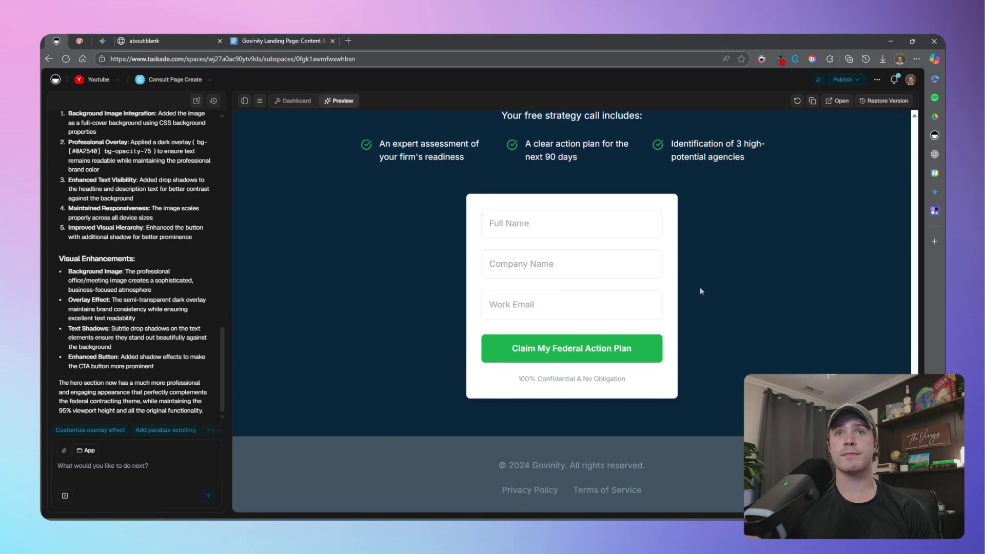
{"action": "scroll", "coordinate": [759, 330], "scroll_direction": "up", "scroll_amount": 20}
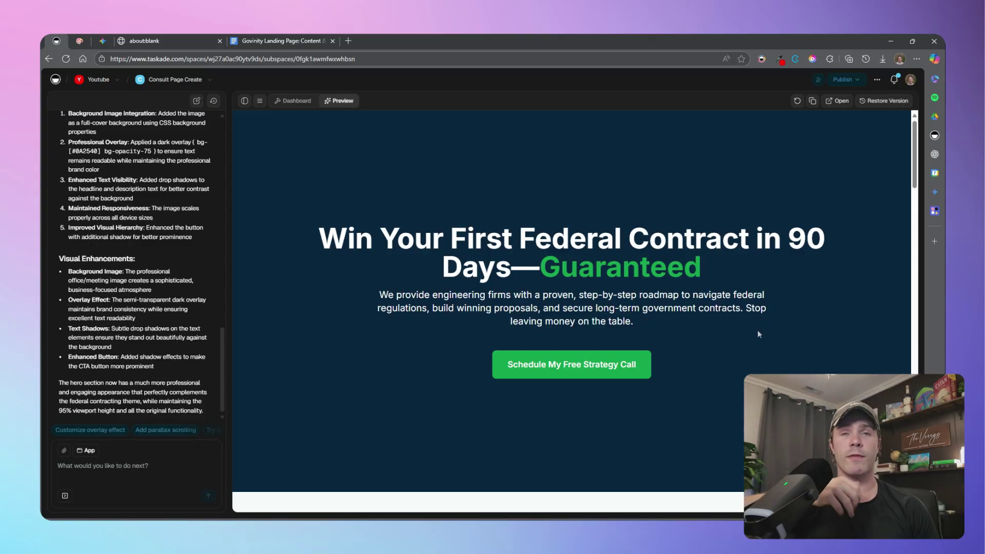
{"action": "scroll", "coordinate": [516, 253], "scroll_direction": "down", "scroll_amount": 15}
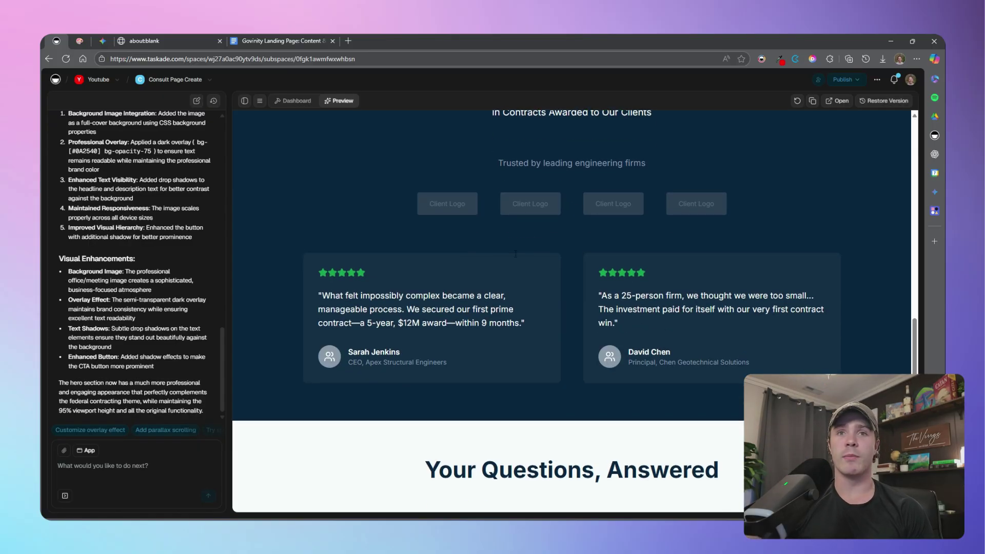
{"action": "scroll", "coordinate": [516, 254], "scroll_direction": "down", "scroll_amount": 8}
{"action": "scroll", "coordinate": [515, 254], "scroll_direction": "up", "scroll_amount": 15}
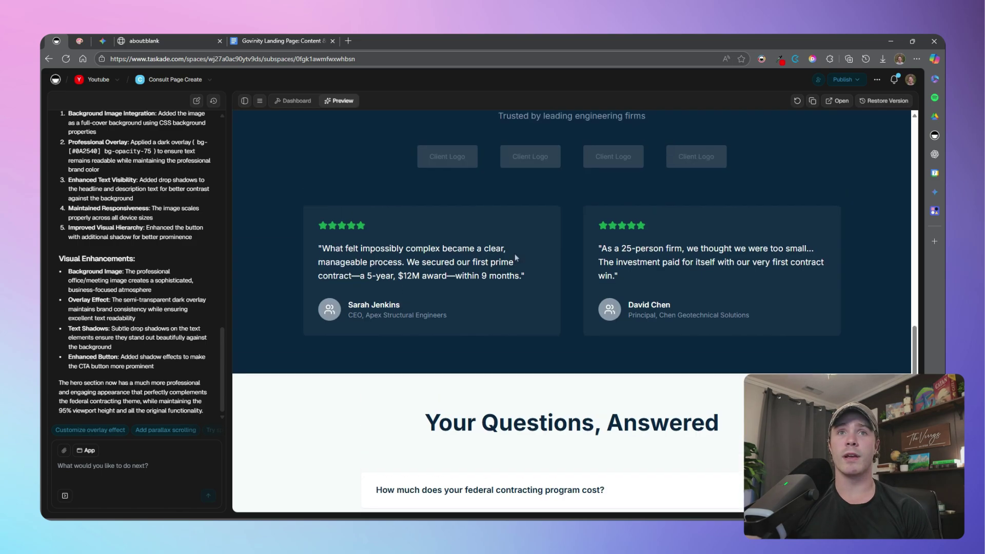
{"action": "scroll", "coordinate": [516, 256], "scroll_direction": "up", "scroll_amount": 10}
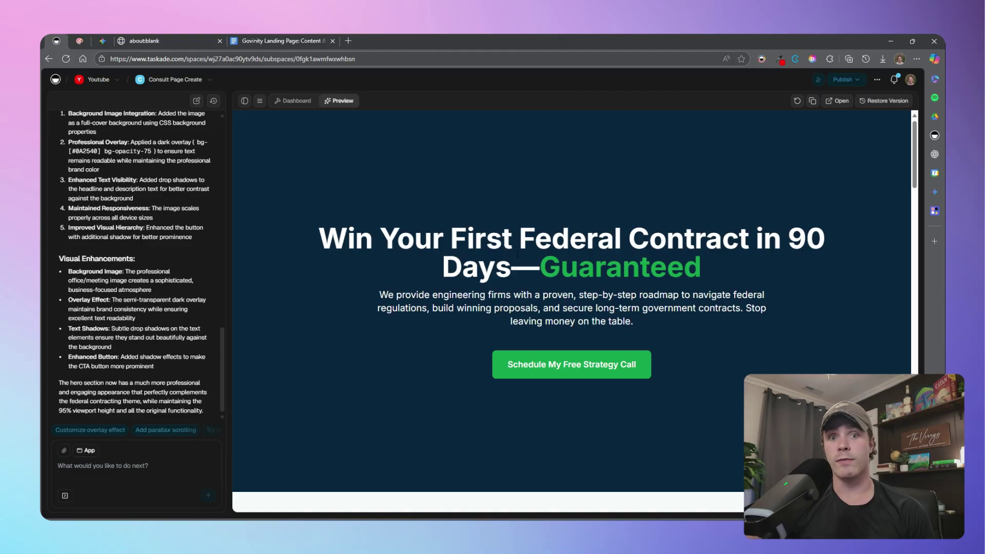
{"action": "scroll", "coordinate": [517, 254], "scroll_direction": "down", "scroll_amount": 5}
{"action": "scroll", "coordinate": [484, 274], "scroll_direction": "up", "scroll_amount": 5}
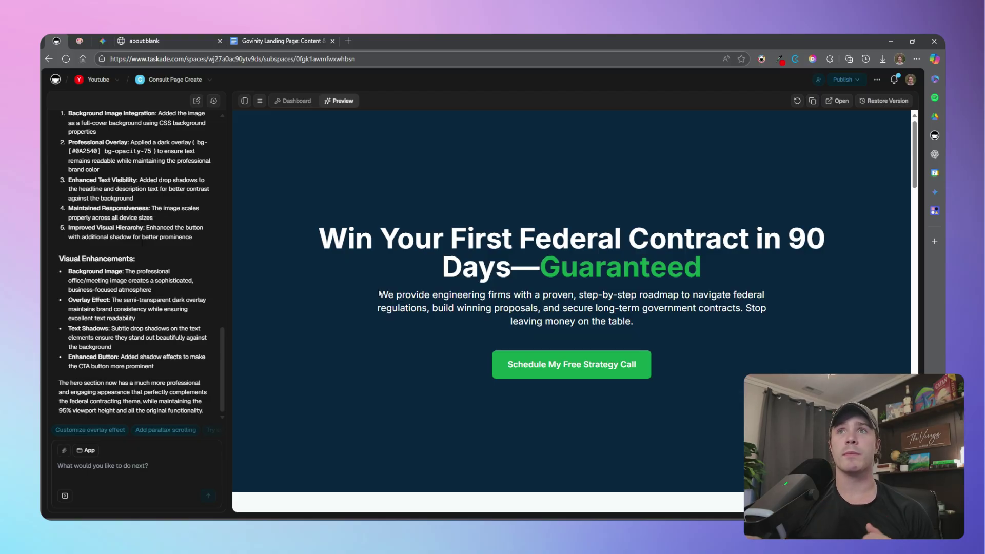
Publish the landing page publicly and check it live at consult-page-create-pdhppl5v.taskade.app
{"action": "left_click", "coordinate": [856, 81]}
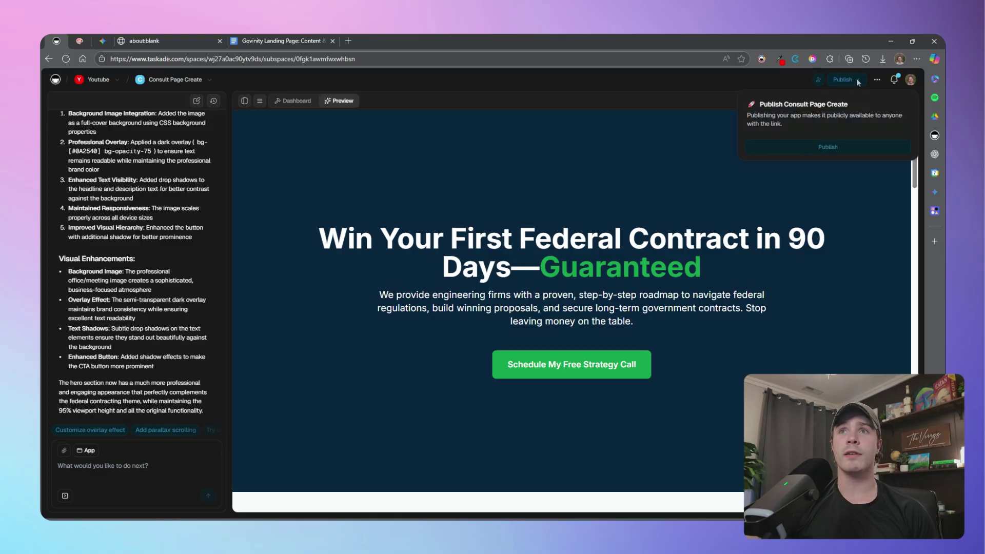
{"action": "left_click", "coordinate": [832, 147]}
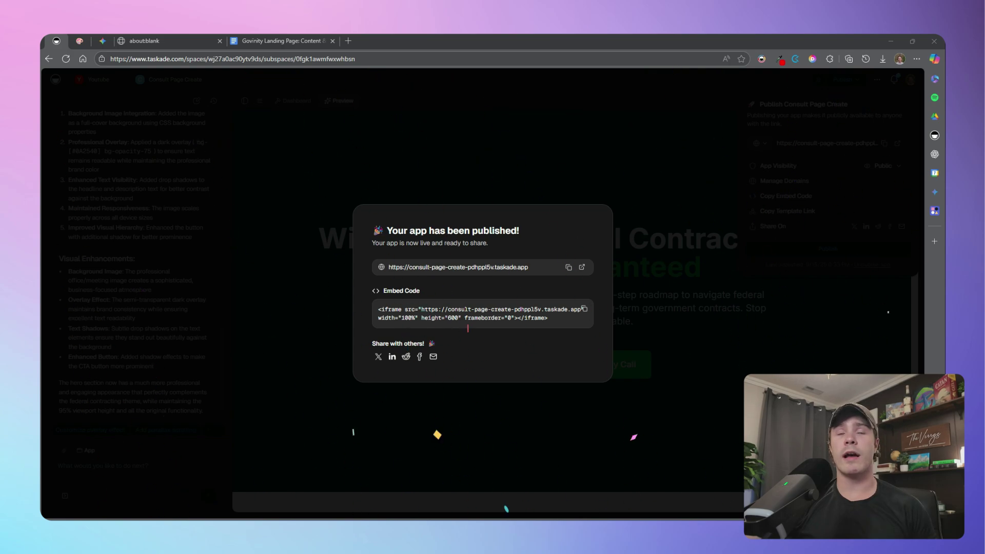
{"action": "left_click", "coordinate": [581, 267]}
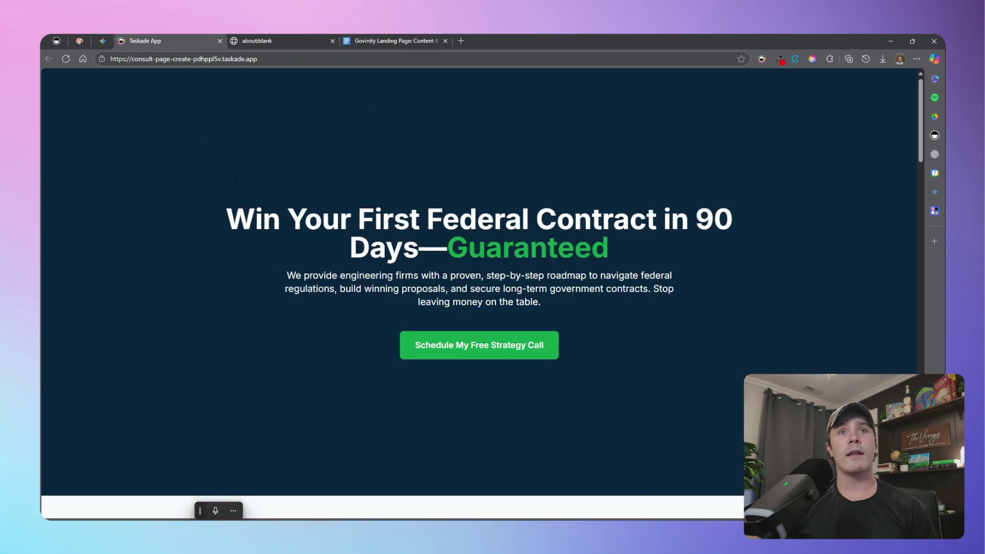
{"action": "scroll", "coordinate": [563, 272], "scroll_direction": "down", "scroll_amount": 20}
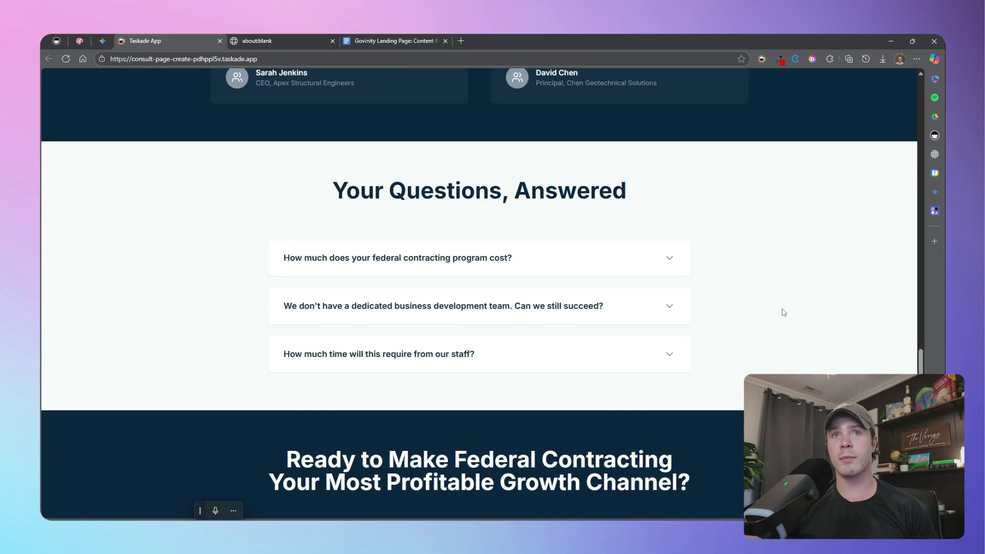
{"action": "scroll", "coordinate": [783, 312], "scroll_direction": "down", "scroll_amount": 8}
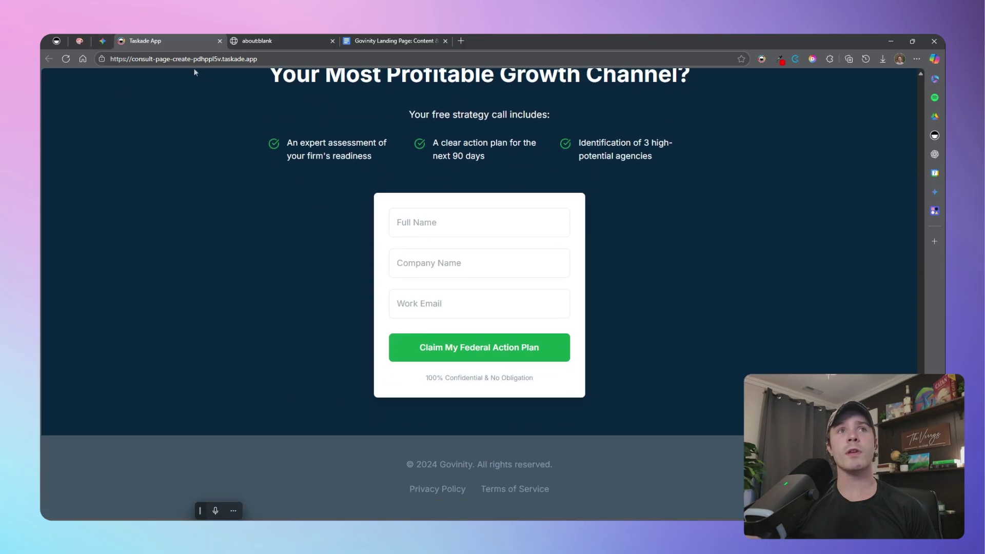
{"action": "left_click", "coordinate": [278, 60]}
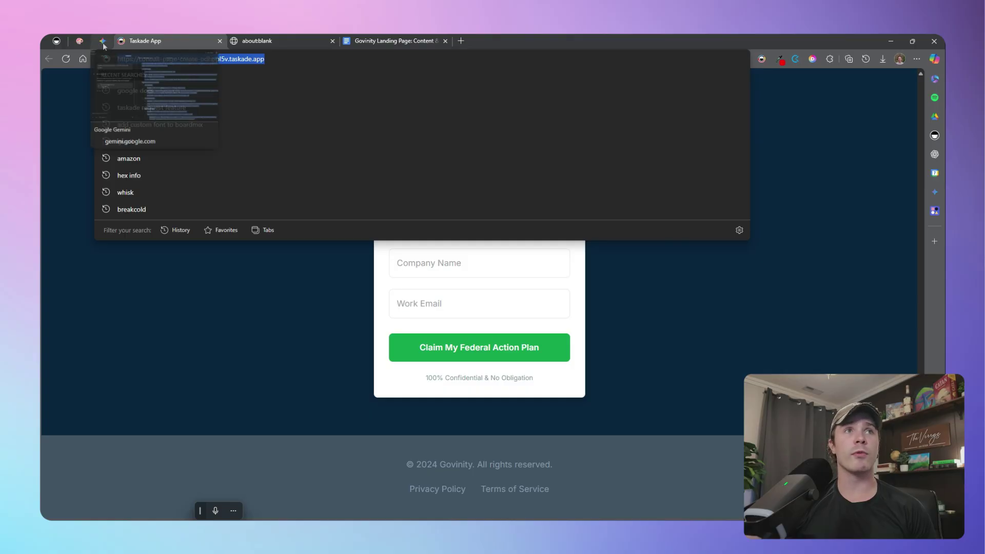
{"action": "left_click", "coordinate": [58, 41]}
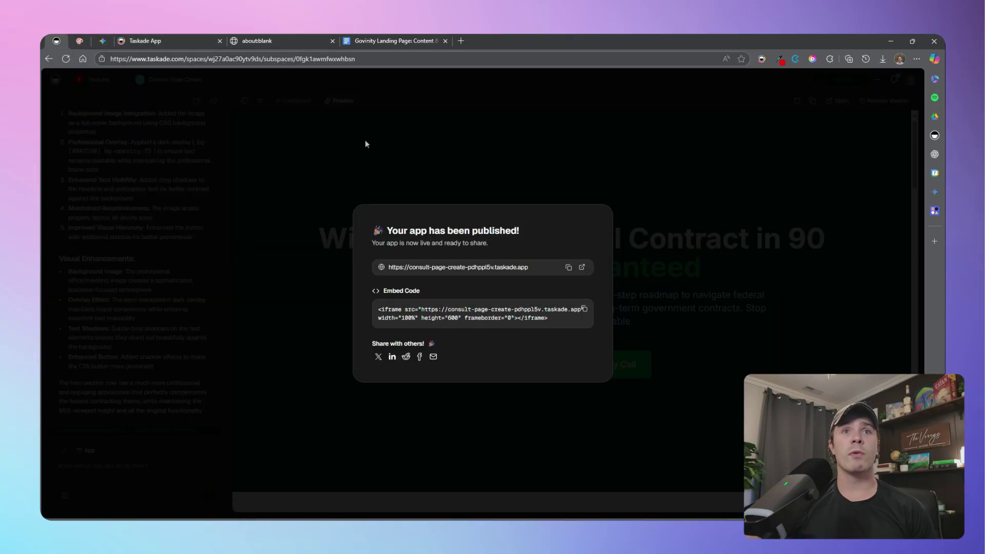
{"action": "left_click", "coordinate": [738, 242]}
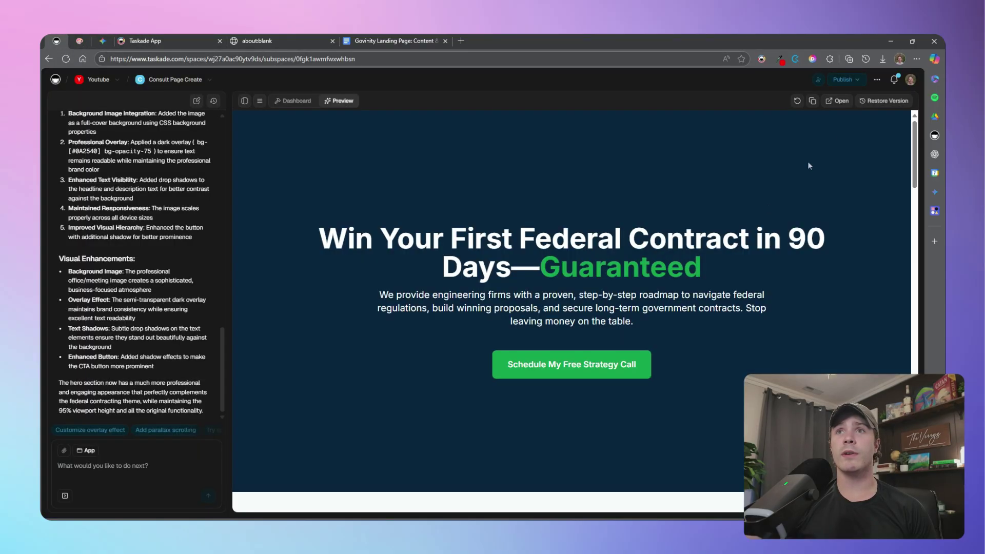
Add govinity.buildexample.com as a custom domain in Manage Domains
{"action": "left_click", "coordinate": [859, 81]}
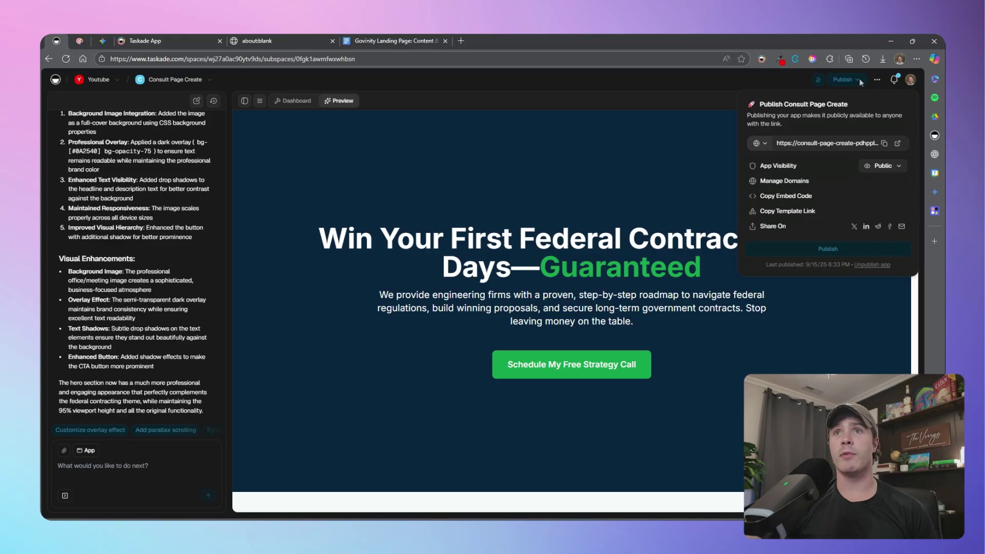
{"action": "left_click", "coordinate": [780, 183]}
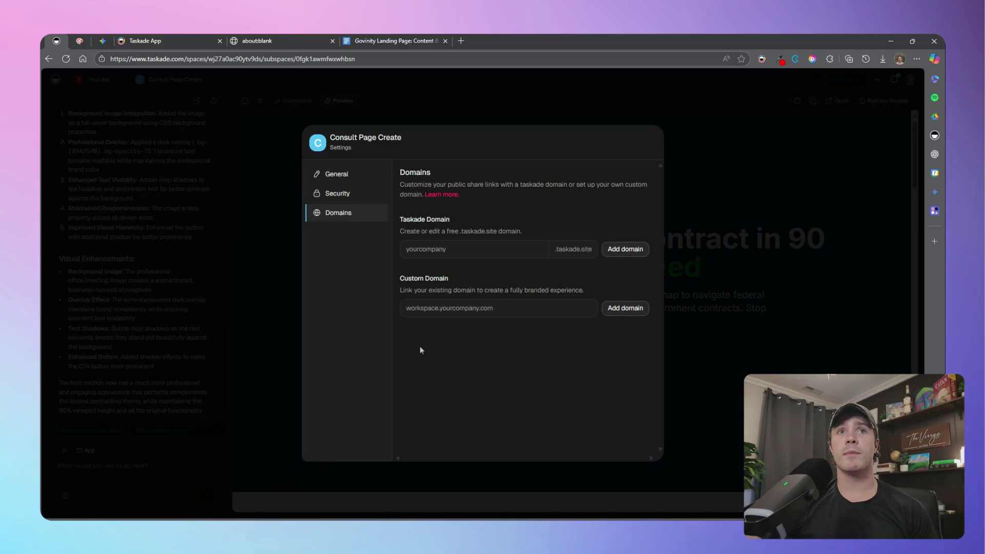
{"action": "left_click", "coordinate": [502, 310]}
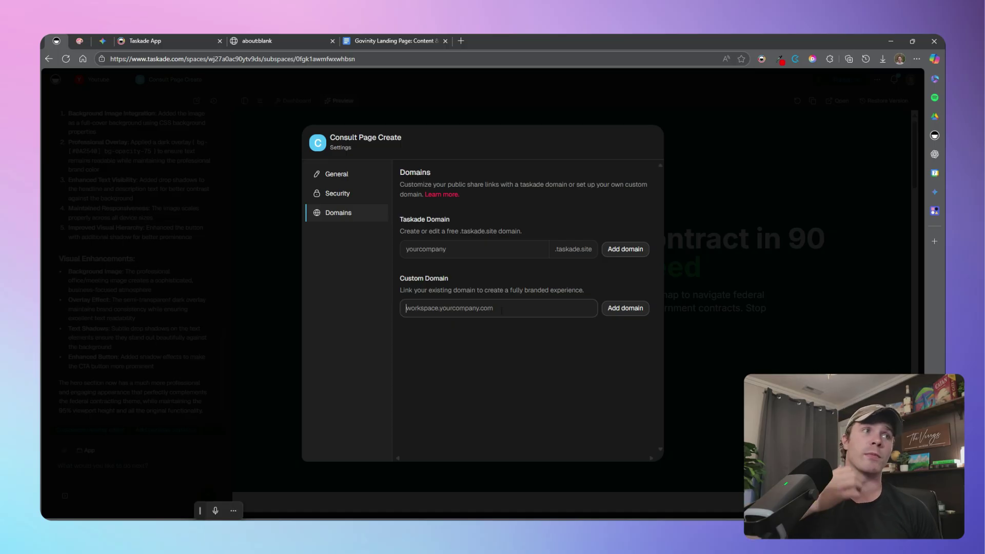
{"action": "type", "text": "govinity.buildexample.com"}
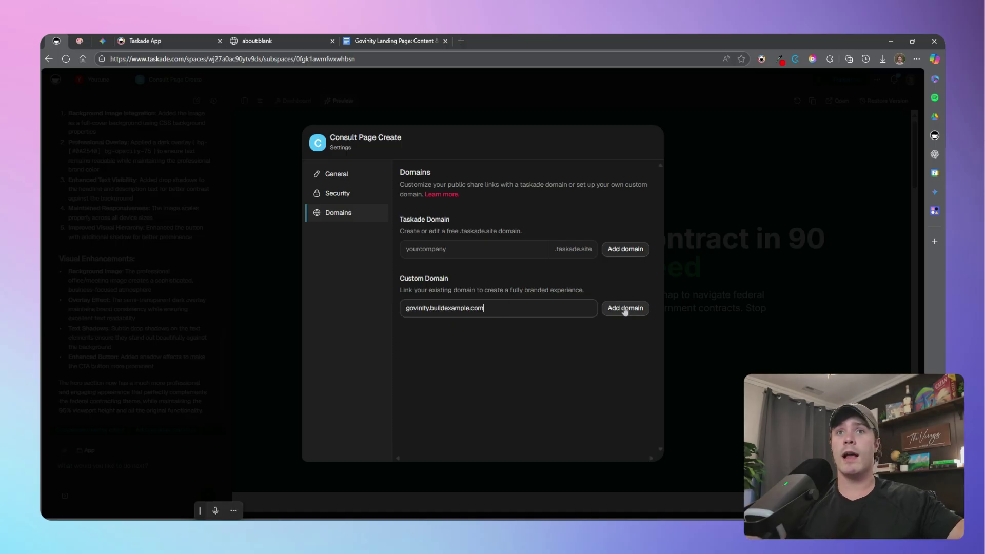
{"action": "left_click", "coordinate": [625, 310]}
Review the pending domain's CNAME and TXT DNS records, then close the domain settings
{"action": "scroll", "coordinate": [623, 354], "scroll_direction": "down", "scroll_amount": 1}
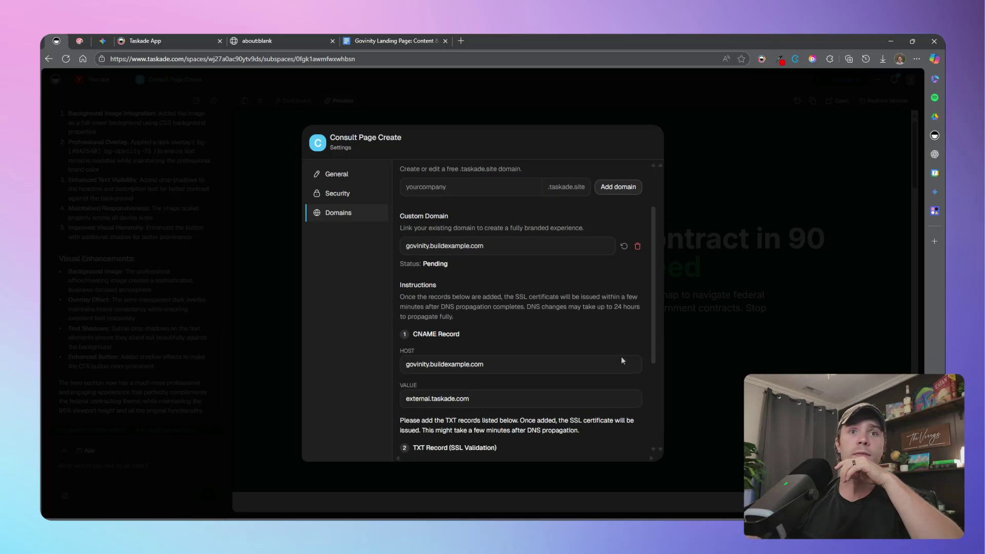
{"action": "scroll", "coordinate": [621, 356], "scroll_direction": "down", "scroll_amount": 2}
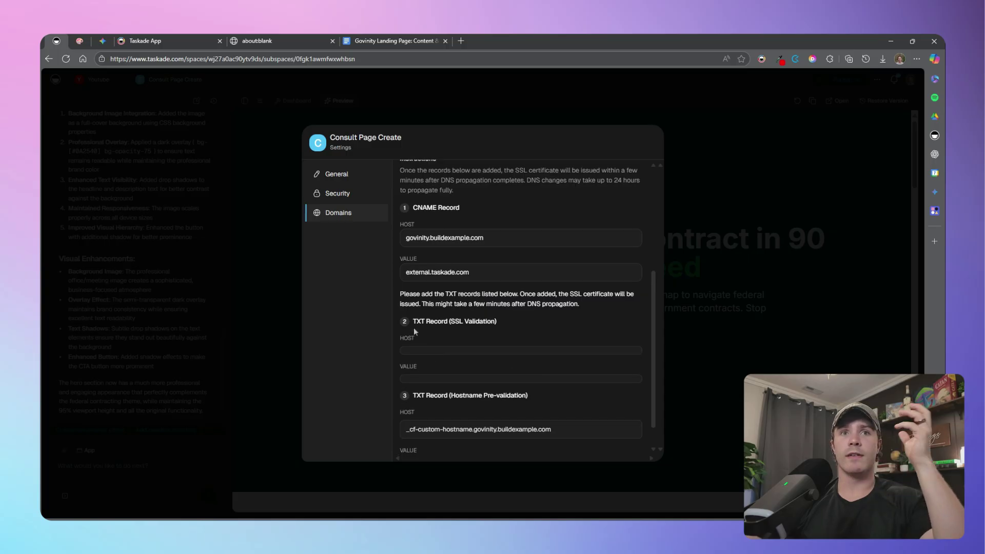
{"action": "left_click_drag", "start_coordinate": [411, 321], "coordinate": [501, 325]}
{"action": "left_click_drag", "start_coordinate": [396, 342], "coordinate": [435, 341]}
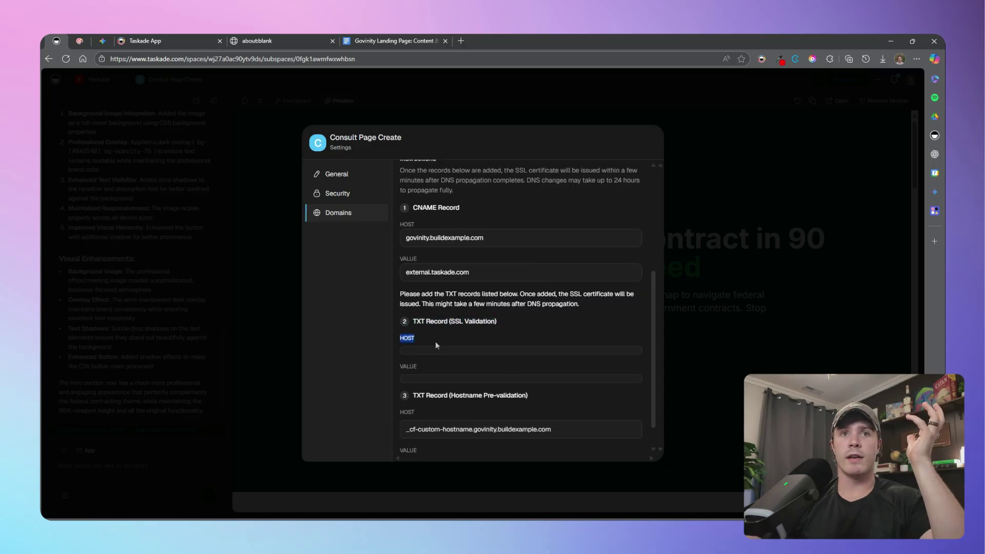
{"action": "left_click_drag", "start_coordinate": [396, 368], "coordinate": [444, 372]}
{"action": "scroll", "coordinate": [482, 348], "scroll_direction": "down", "scroll_amount": 1}
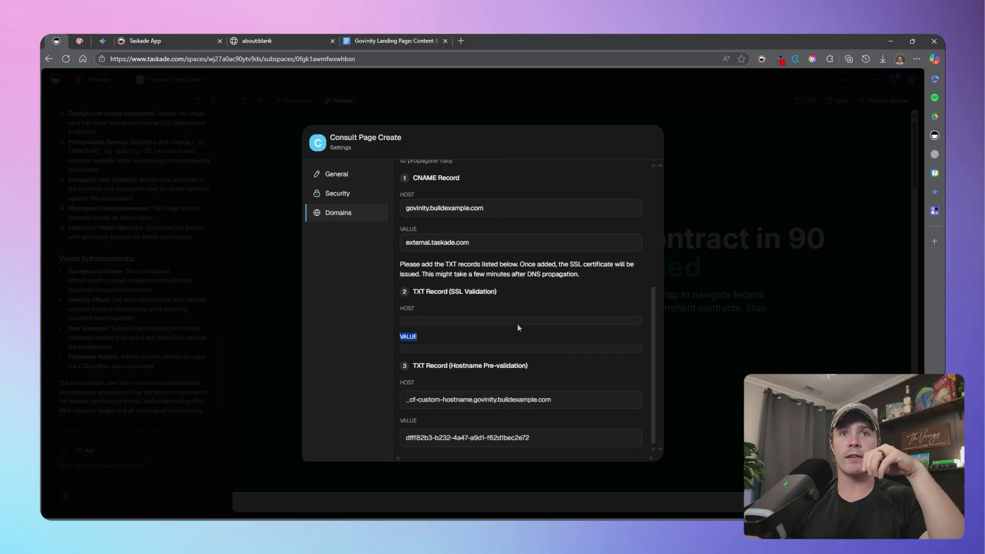
{"action": "left_click", "coordinate": [715, 292]}
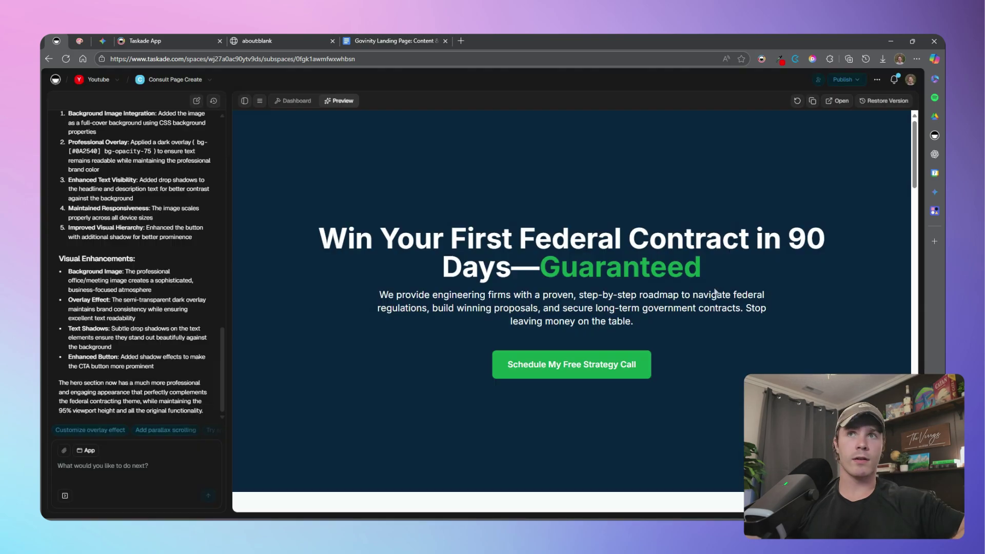
Reopen Manage Domains and inspect the CNAME and TXT host and value fields for govinity.buildexample.com
{"action": "left_click", "coordinate": [852, 80]}
{"action": "left_click", "coordinate": [775, 181]}
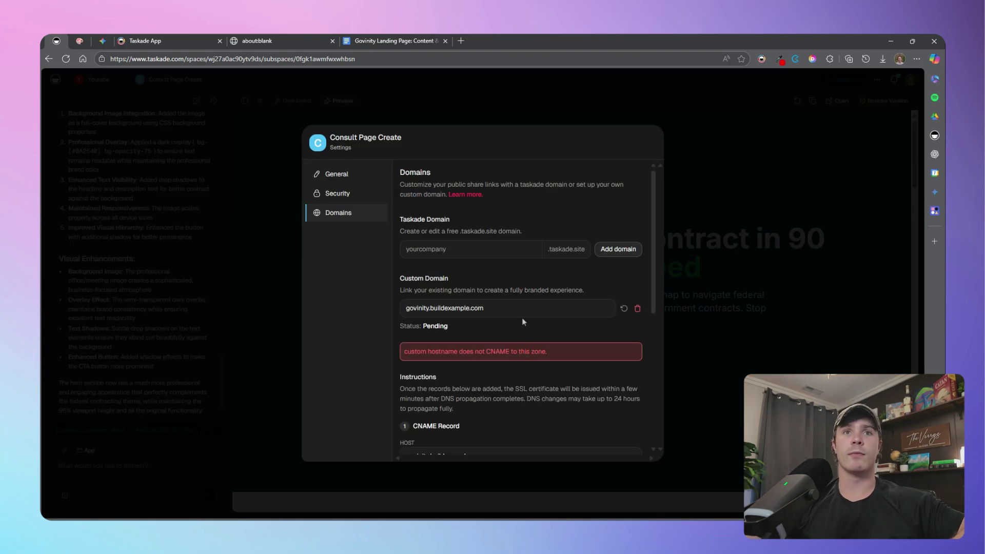
{"action": "scroll", "coordinate": [524, 322], "scroll_direction": "down", "scroll_amount": 5}
{"action": "left_click_drag", "start_coordinate": [410, 338], "coordinate": [552, 342]}
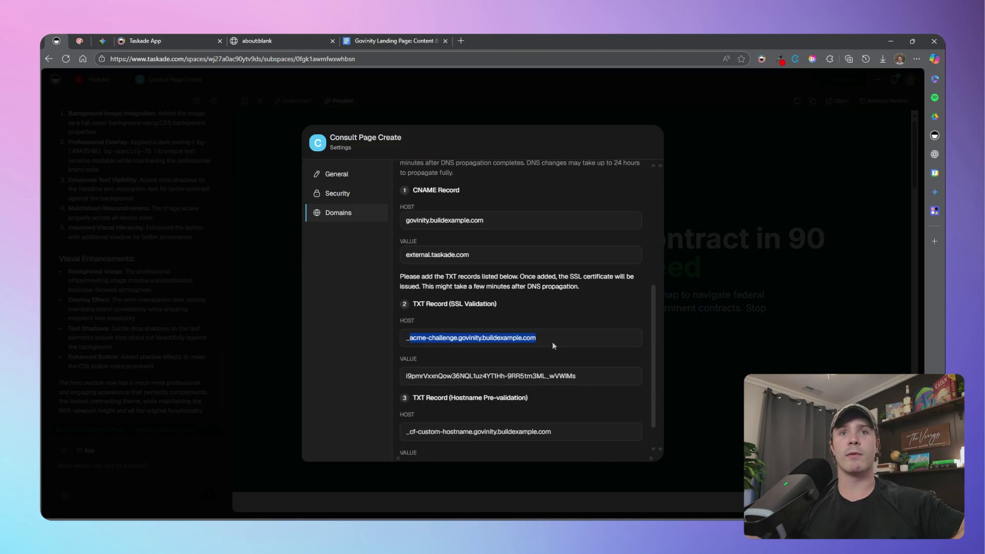
{"action": "scroll", "coordinate": [590, 362], "scroll_direction": "up", "scroll_amount": 2}
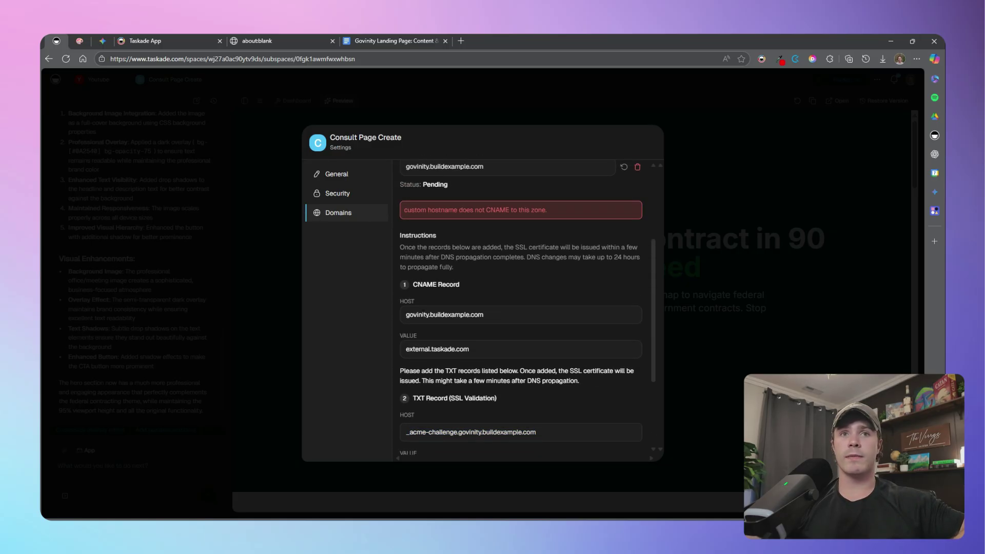
{"action": "scroll", "coordinate": [494, 337], "scroll_direction": "down", "scroll_amount": 3}
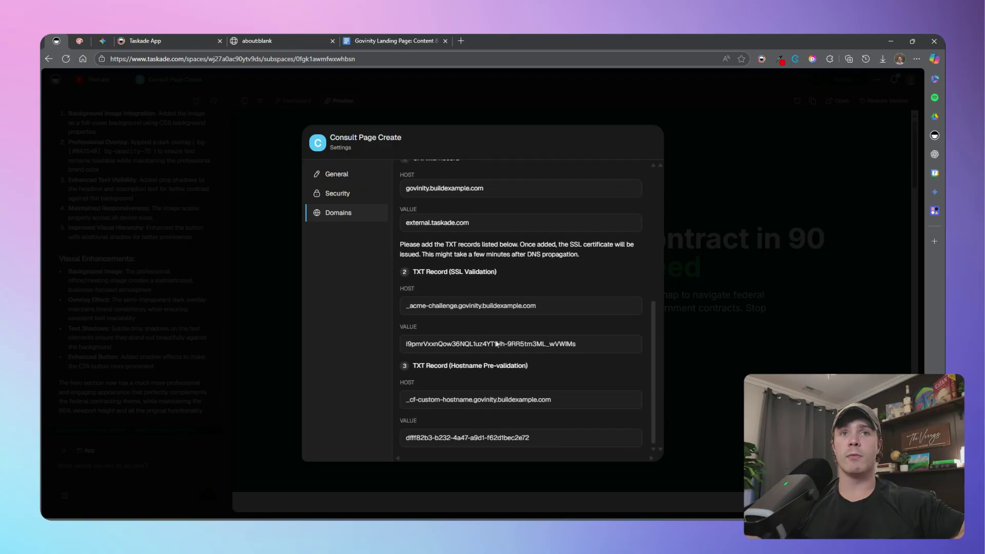
{"action": "scroll", "coordinate": [513, 333], "scroll_direction": "up", "scroll_amount": 3}
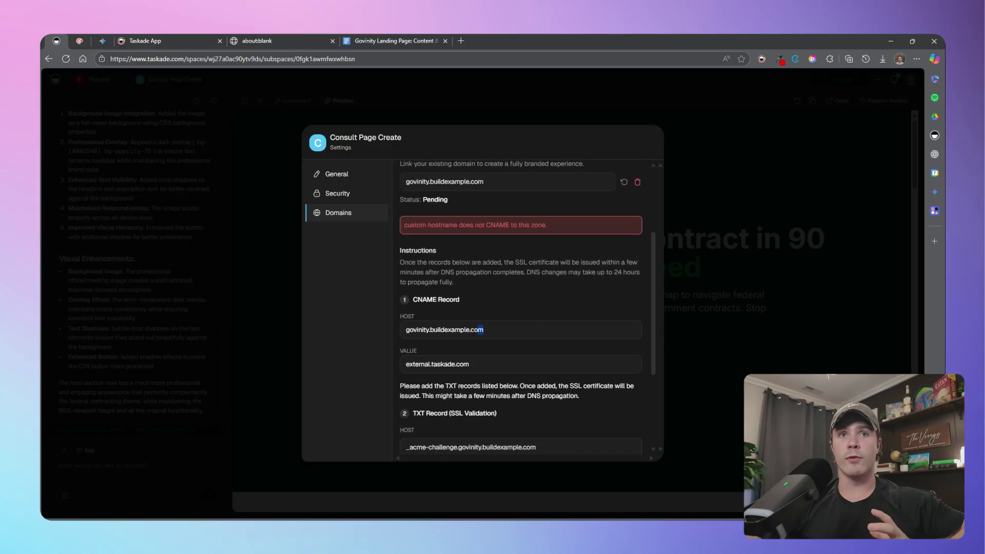
{"action": "left_click_drag", "start_coordinate": [484, 329], "coordinate": [406, 330]}
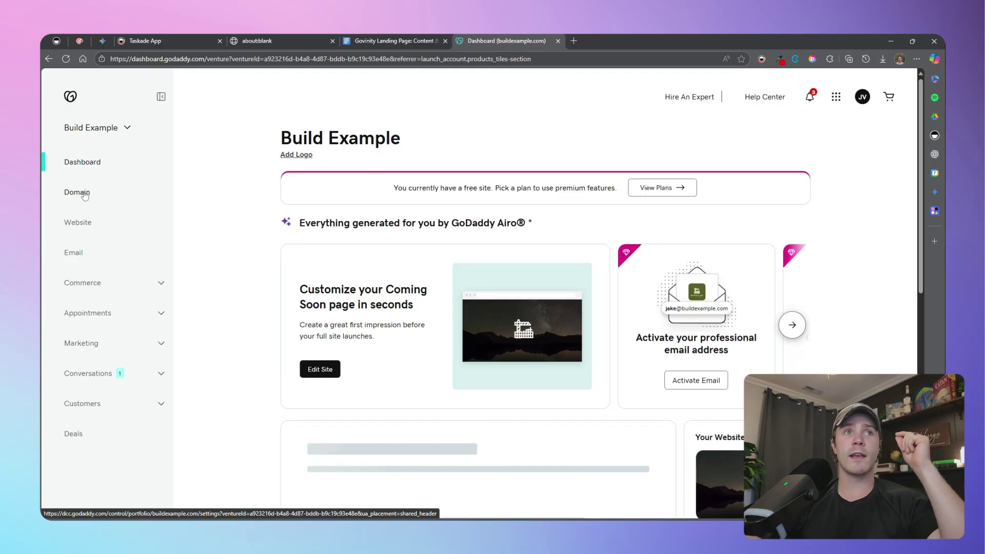
Open buildexample.com's DNS records in GoDaddy and start a new CNAME record
{"action": "left_click", "coordinate": [82, 193]}
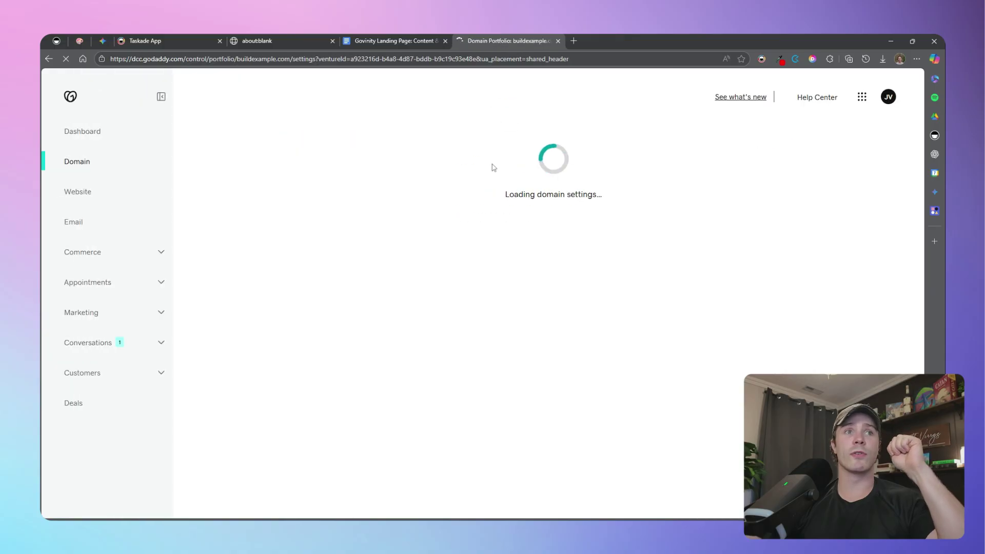
{"action": "left_click", "coordinate": [332, 210]}
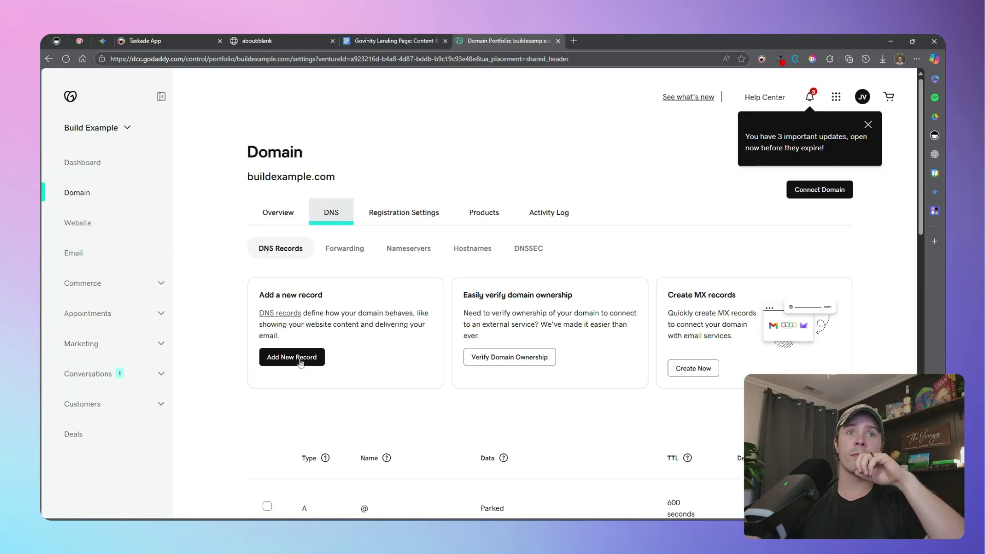
{"action": "left_click", "coordinate": [301, 362]}
{"action": "left_click", "coordinate": [321, 476]}
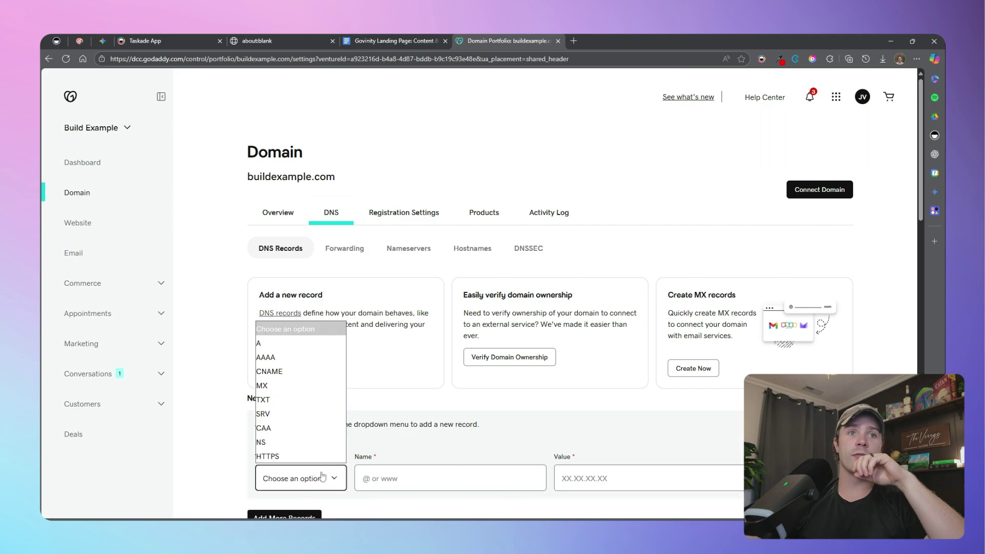
{"action": "left_click", "coordinate": [269, 371]}
Enter govinity as the CNAME record's name
{"action": "left_click", "coordinate": [424, 485]}
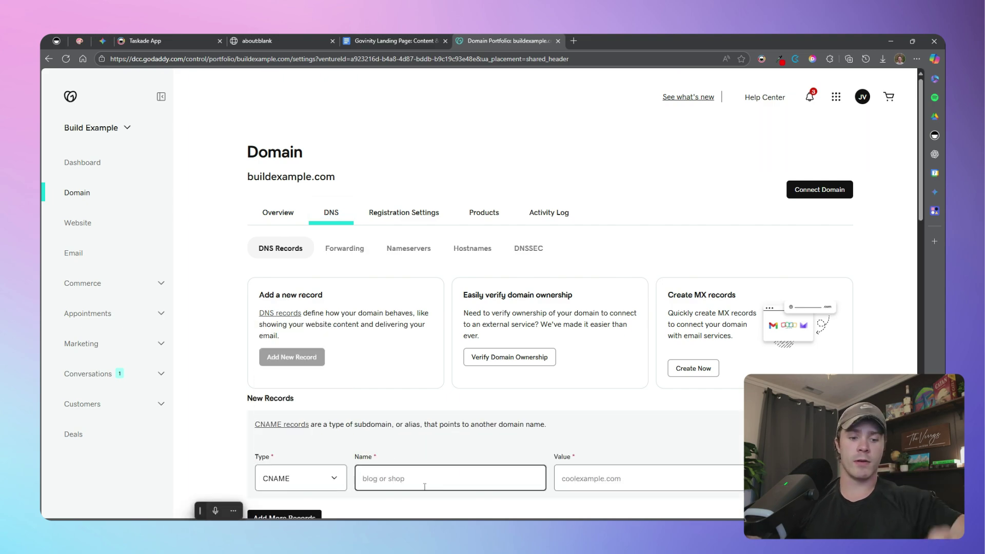
{"action": "type", "text": "govinity"}
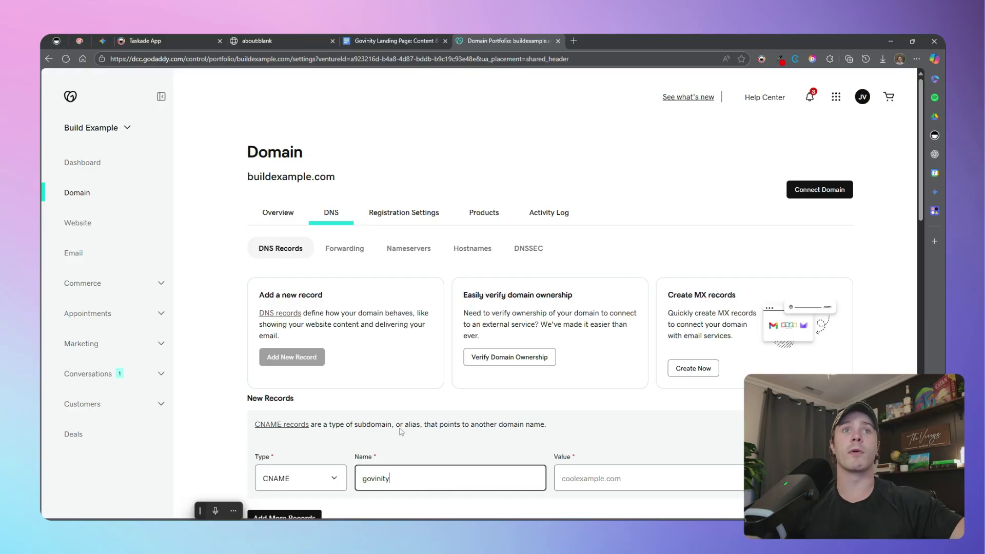
{"action": "left_click_drag", "start_coordinate": [357, 182], "coordinate": [251, 189]}
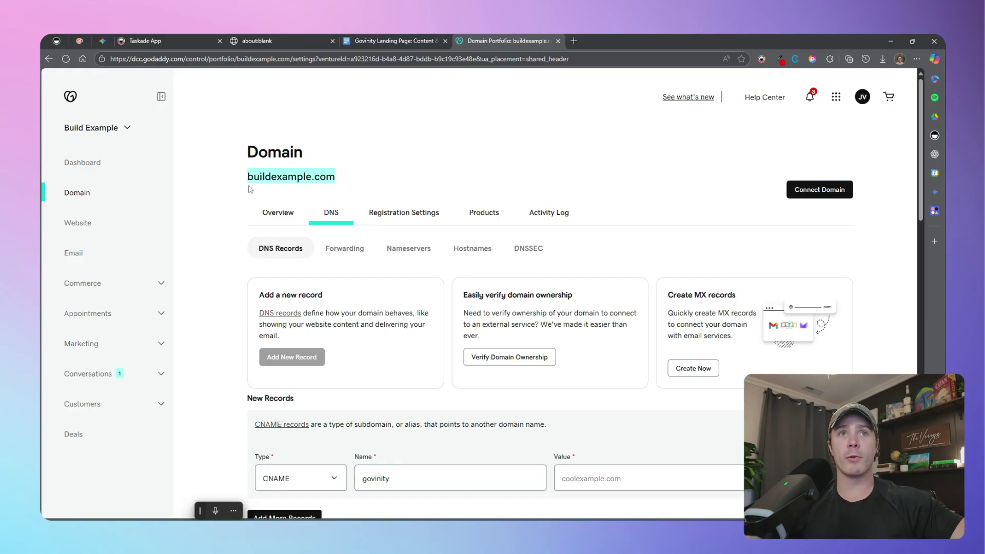
{"action": "left_click", "coordinate": [437, 487]}
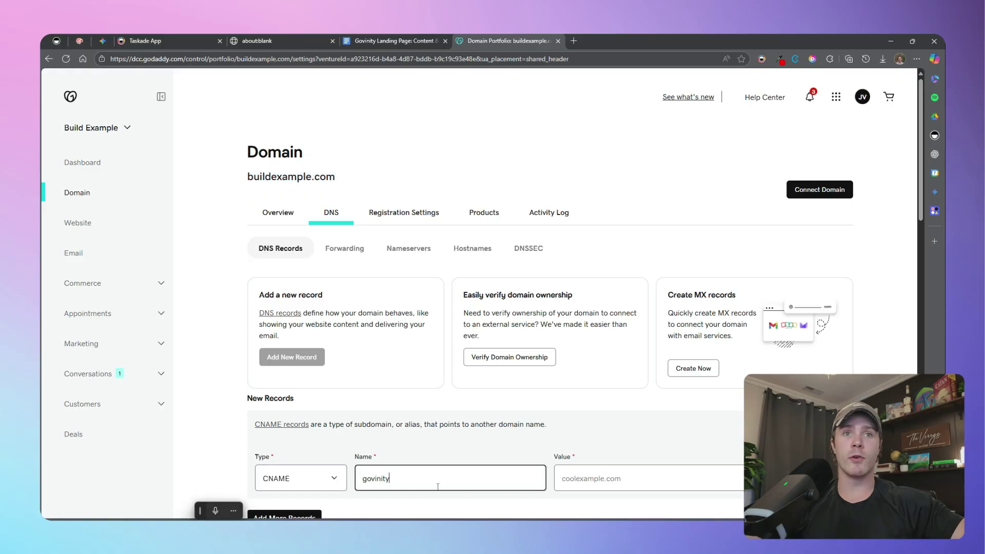
{"action": "left_click", "coordinate": [634, 484]}
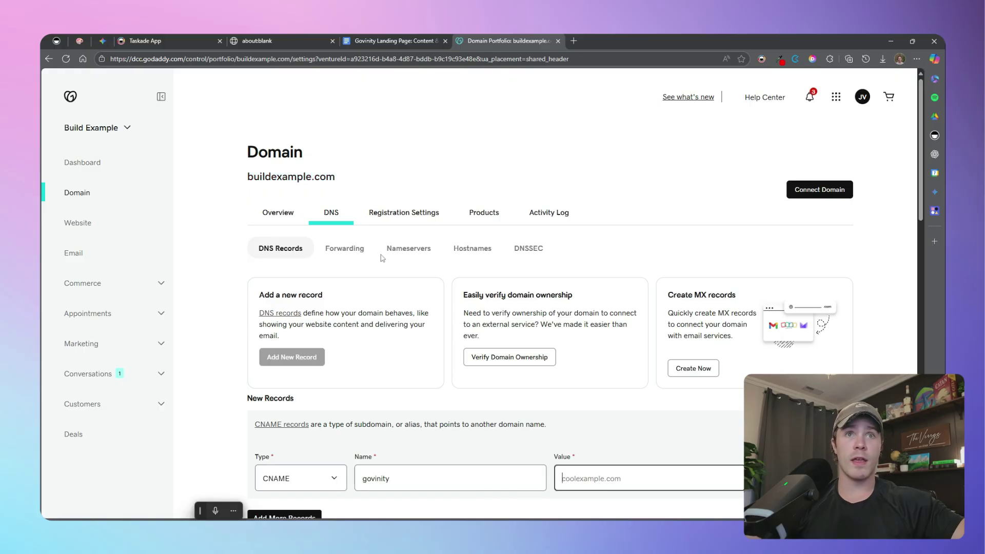
{"action": "left_click_drag", "start_coordinate": [350, 185], "coordinate": [247, 177]}
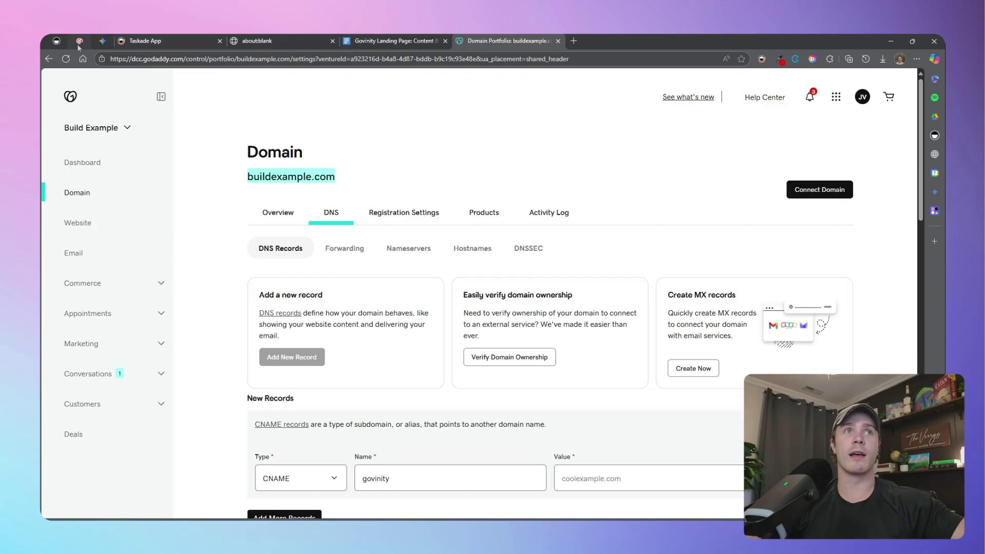
Copy the CNAME host from Taskade and paste govinity.buildexample.com as the record value
{"action": "left_click", "coordinate": [60, 44]}
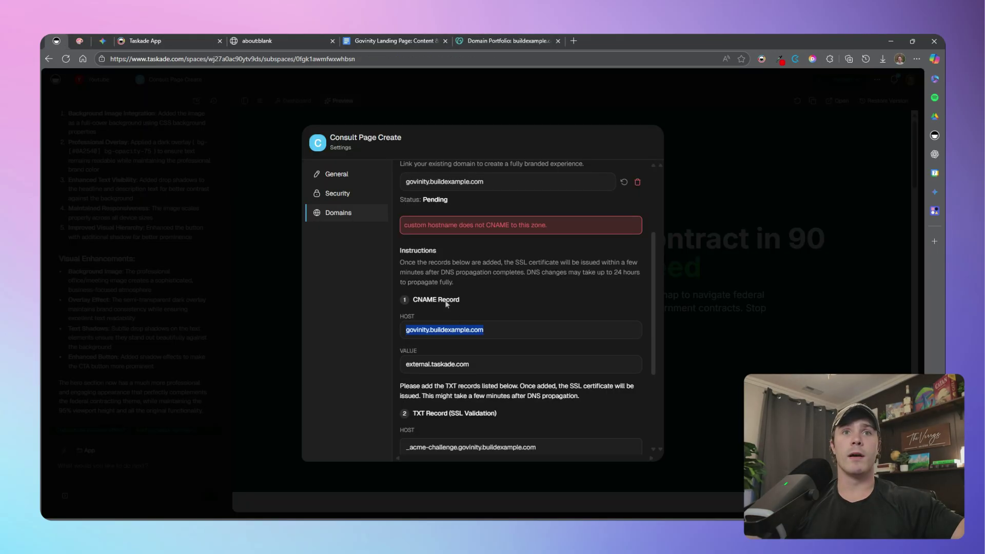
{"action": "right_click", "coordinate": [464, 330]}
{"action": "left_click", "coordinate": [490, 337]}
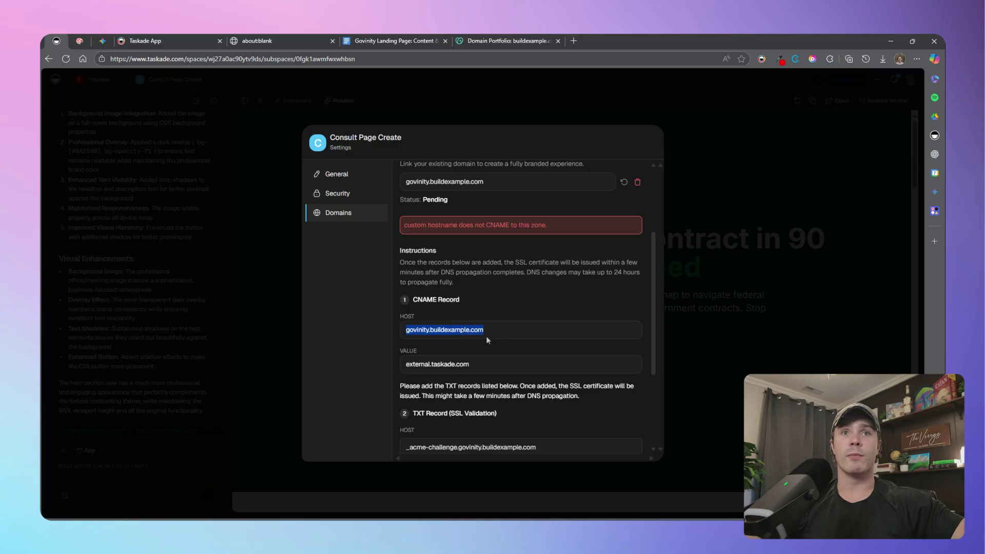
{"action": "scroll", "coordinate": [558, 348], "scroll_direction": "down", "scroll_amount": 3}
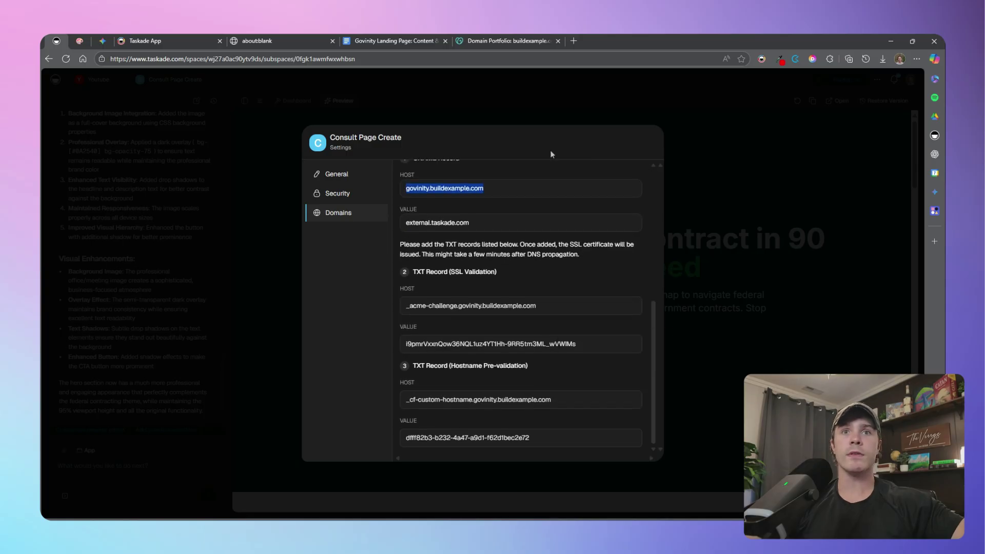
{"action": "left_click", "coordinate": [506, 42]}
{"action": "scroll", "coordinate": [615, 382], "scroll_direction": "down", "scroll_amount": 1}
{"action": "left_click", "coordinate": [627, 433]}
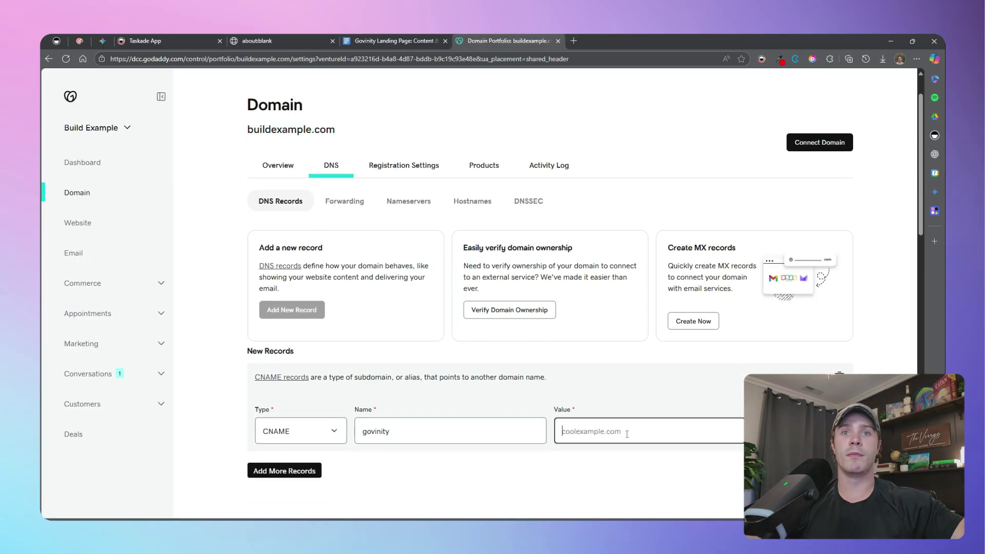
{"action": "key", "text": "ctrl+v"}
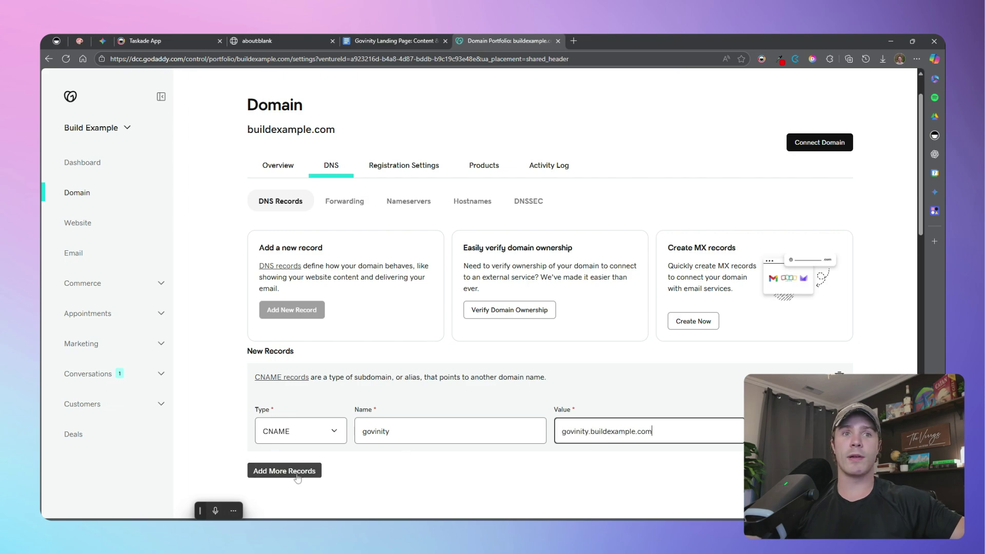
Add a second blank record row and copy the SSL validation TXT host from Taskade
{"action": "left_click", "coordinate": [287, 471]}
{"action": "left_click", "coordinate": [54, 40]}
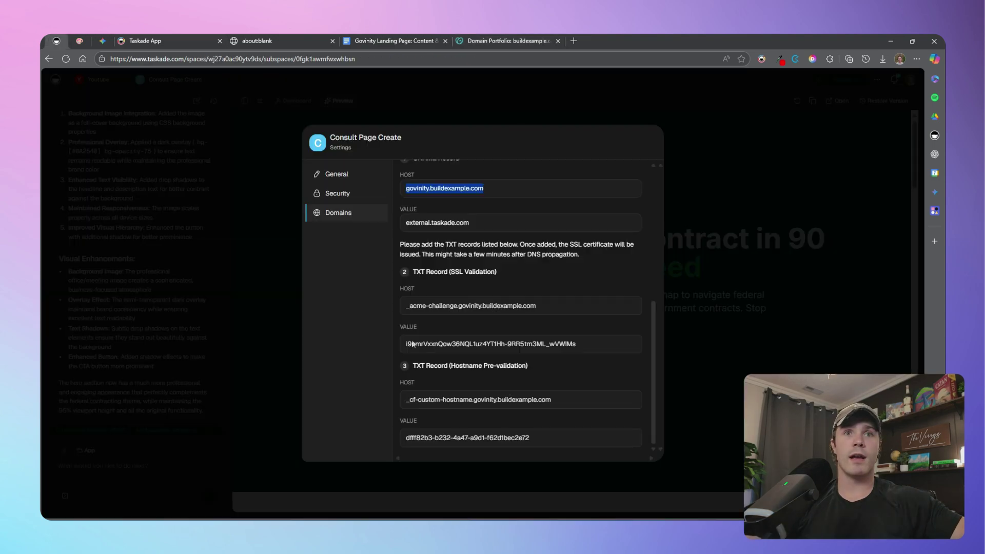
{"action": "triple_click", "coordinate": [489, 306]}
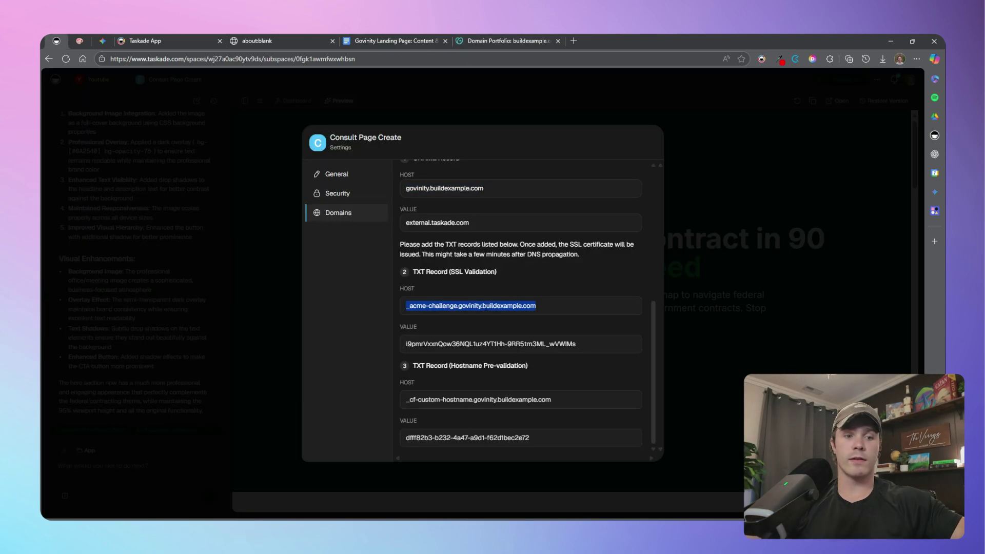
{"action": "left_click", "coordinate": [380, 41]}
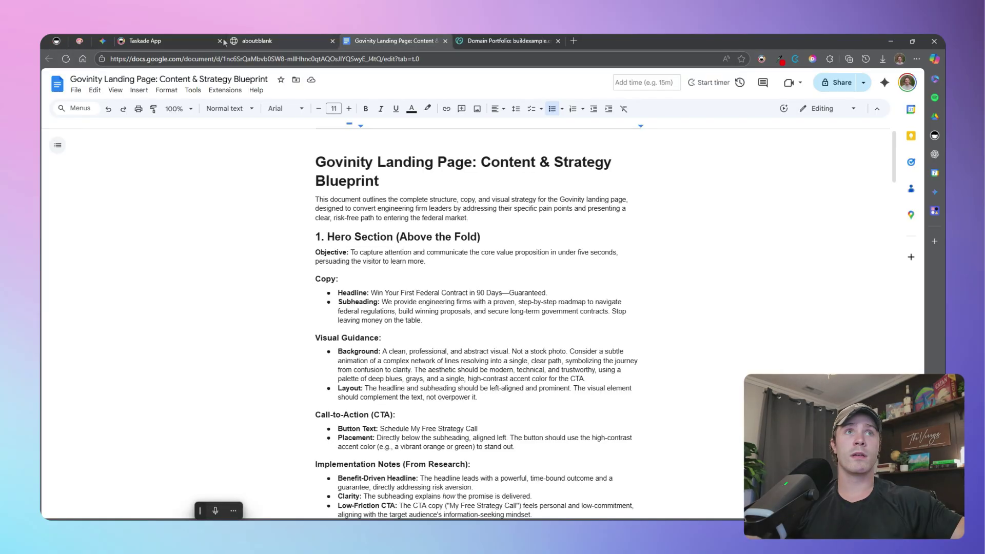
{"action": "left_click", "coordinate": [195, 40]}
{"action": "left_click", "coordinate": [493, 43]}
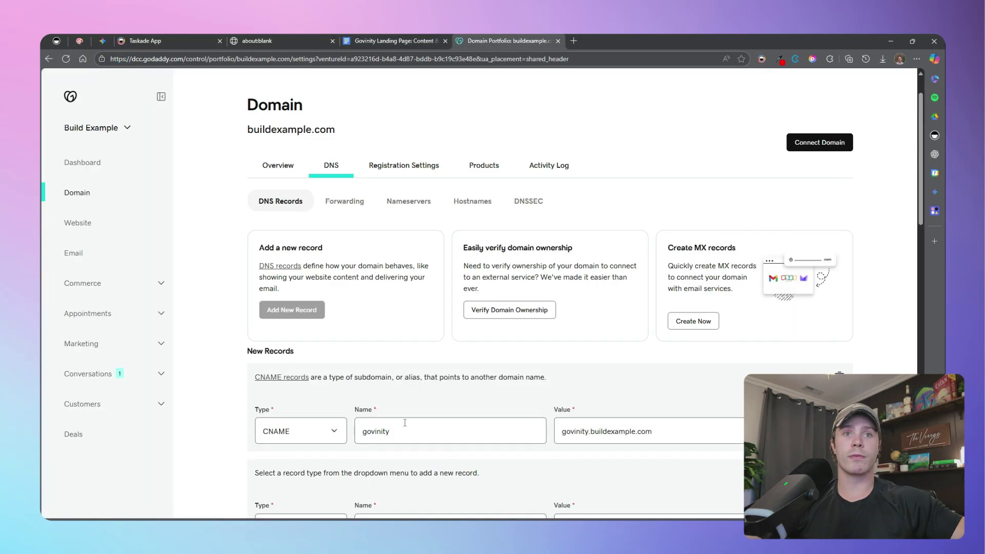
Create a TXT record with Taskade's SSL validation host and value (_acme-challenge.govinity)
{"action": "scroll", "coordinate": [328, 436], "scroll_direction": "down", "scroll_amount": 2}
{"action": "left_click", "coordinate": [329, 433]}
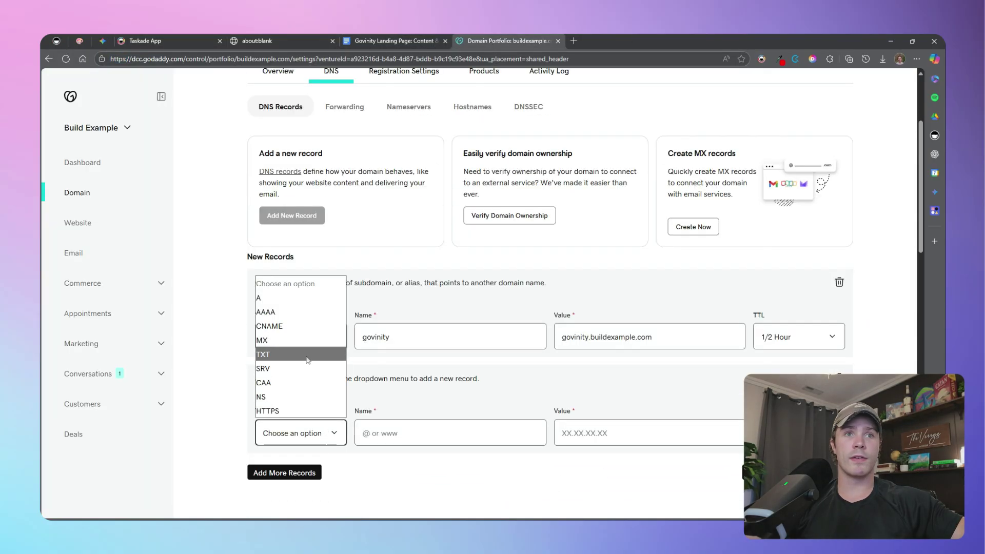
{"action": "left_click", "coordinate": [302, 360]}
{"action": "left_click", "coordinate": [379, 431]}
{"action": "key", "text": "ctrl+v"}
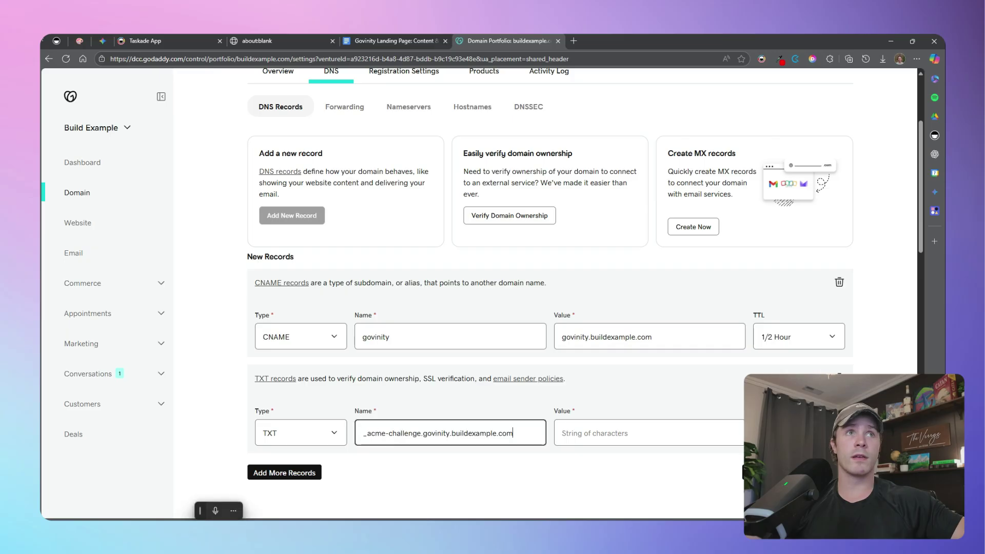
{"action": "left_click", "coordinate": [57, 40]}
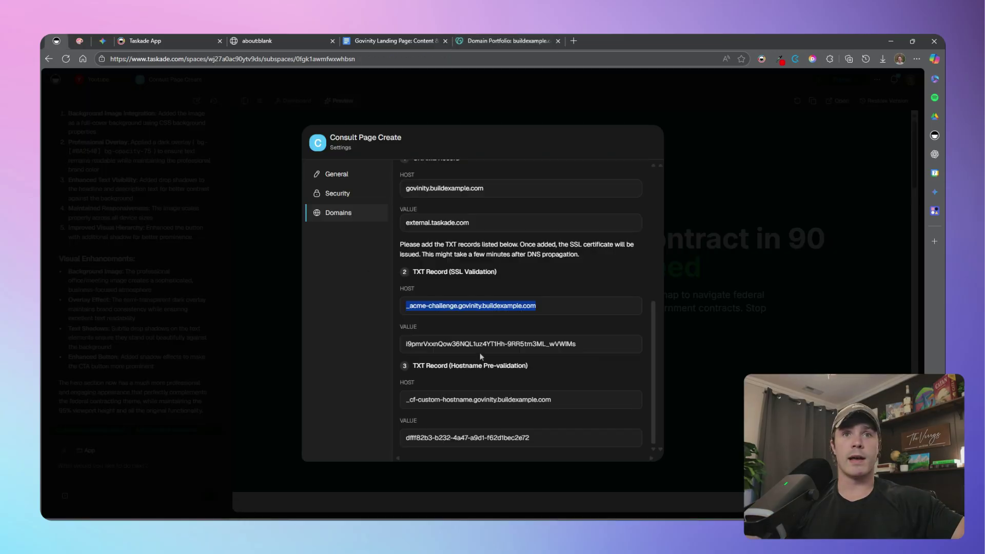
{"action": "left_click_drag", "start_coordinate": [407, 344], "coordinate": [576, 344]}
{"action": "key", "text": "ctrl+c"}
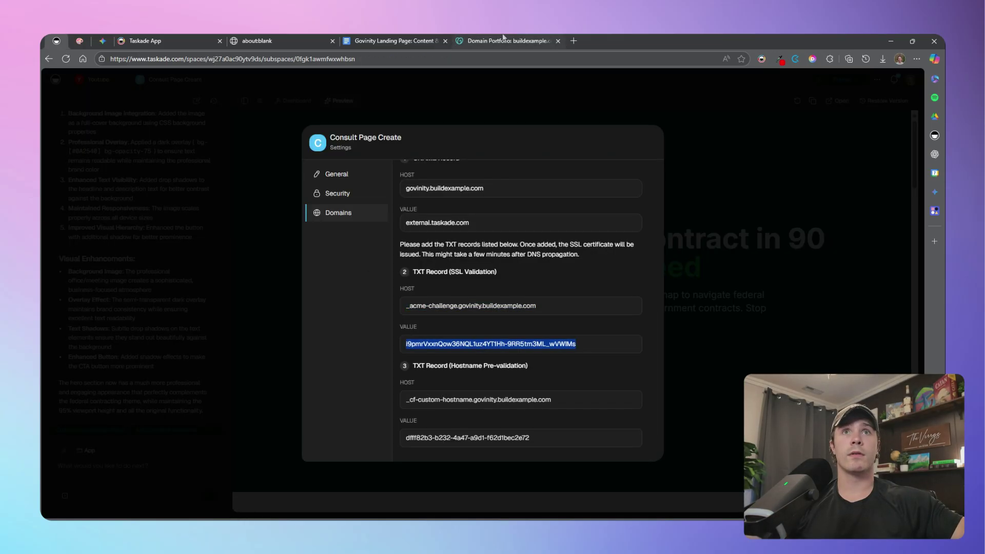
{"action": "left_click", "coordinate": [505, 41]}
{"action": "key", "text": "Tab"}
{"action": "key", "text": "ctrl+v"}
Add a third TXT record named with the hostname pre-validation host (_cf-custom-hostname.govinity)
{"action": "left_click", "coordinate": [318, 473]}
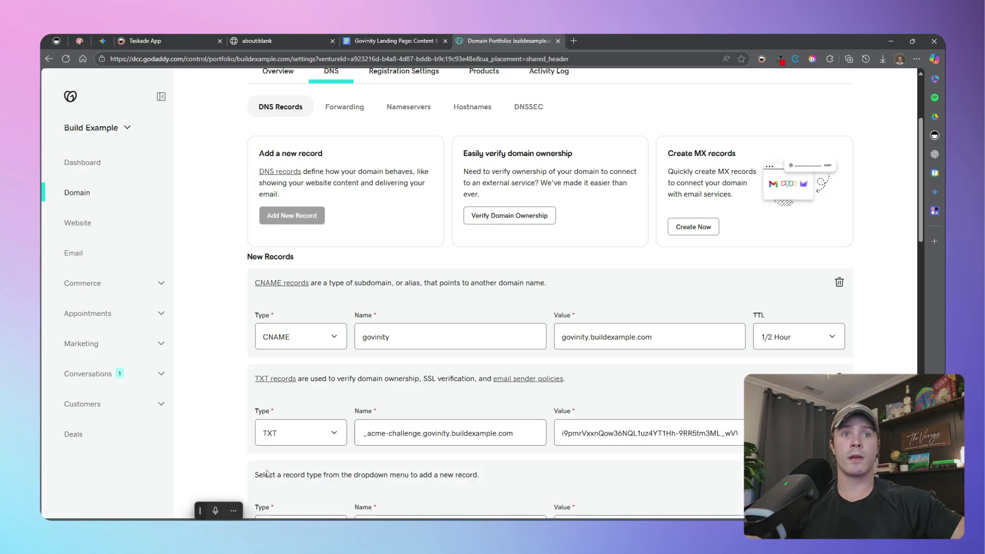
{"action": "scroll", "coordinate": [306, 462], "scroll_direction": "down", "scroll_amount": 2}
{"action": "left_click", "coordinate": [310, 437]}
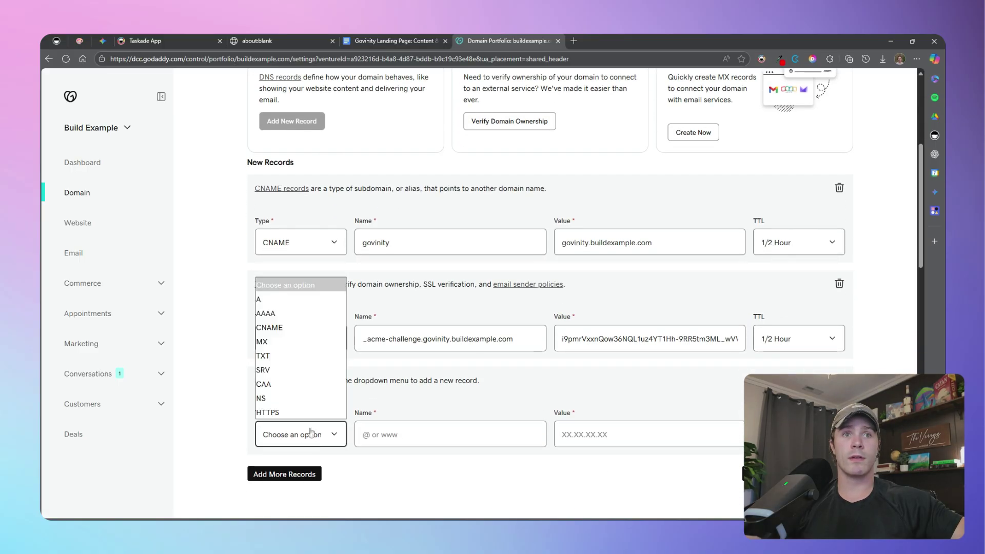
{"action": "left_click", "coordinate": [301, 357]}
{"action": "left_click", "coordinate": [56, 41]}
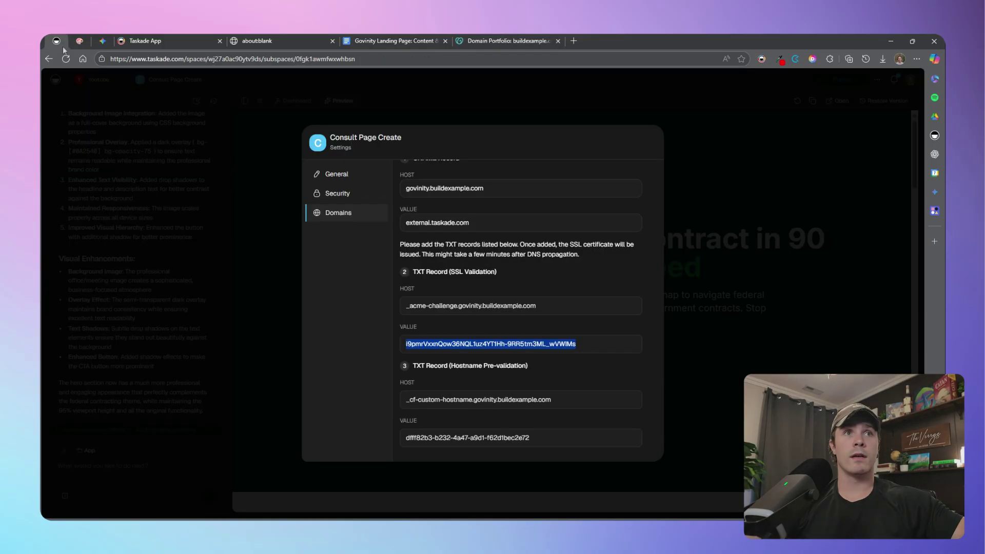
{"action": "triple_click", "coordinate": [456, 406]}
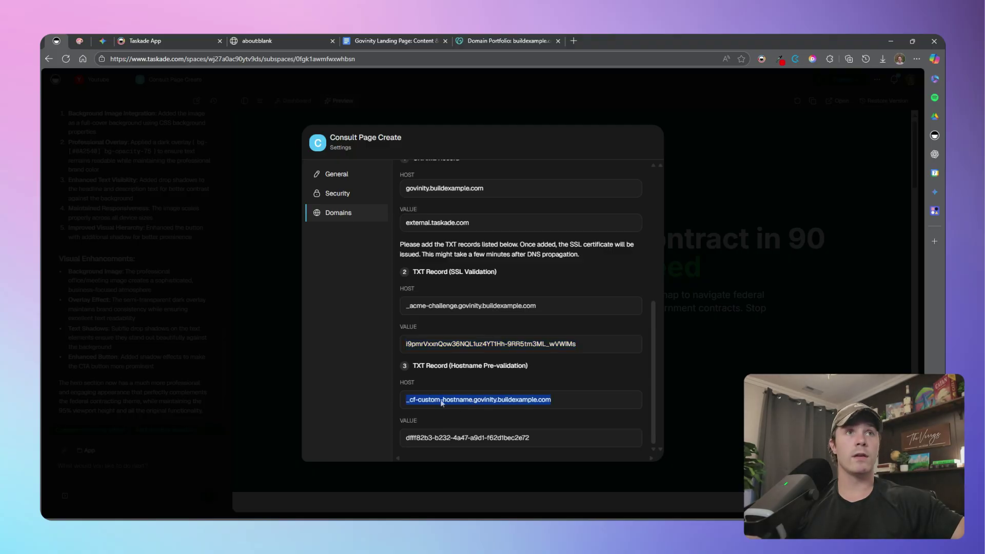
{"action": "key", "text": "ctrl+c"}
{"action": "left_click", "coordinate": [495, 42]}
{"action": "left_click", "coordinate": [479, 435]}
{"action": "key", "text": "ctrl+v"}
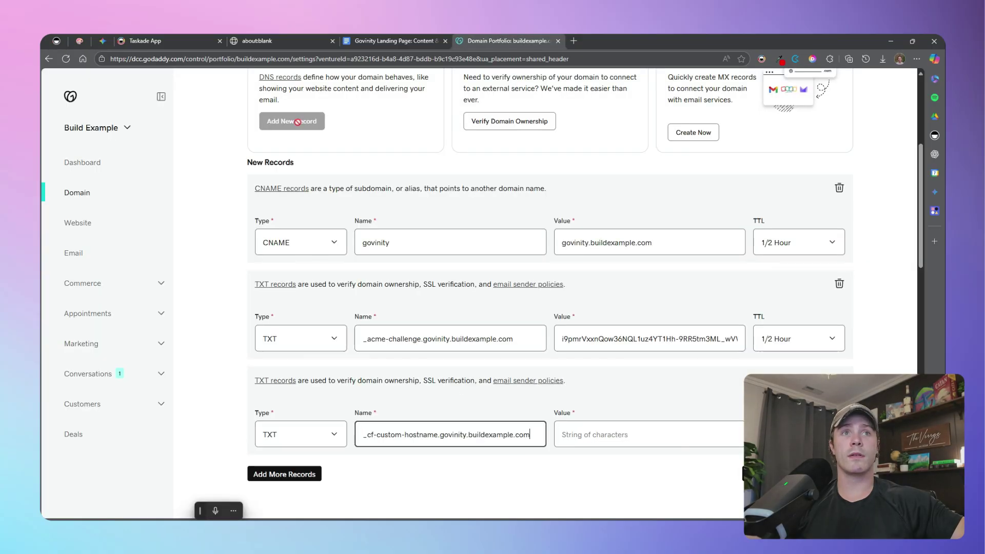
Paste the pre-validation TXT value, then save all three records and confirm Save
{"action": "left_click", "coordinate": [56, 41]}
{"action": "double_click", "coordinate": [460, 439]}
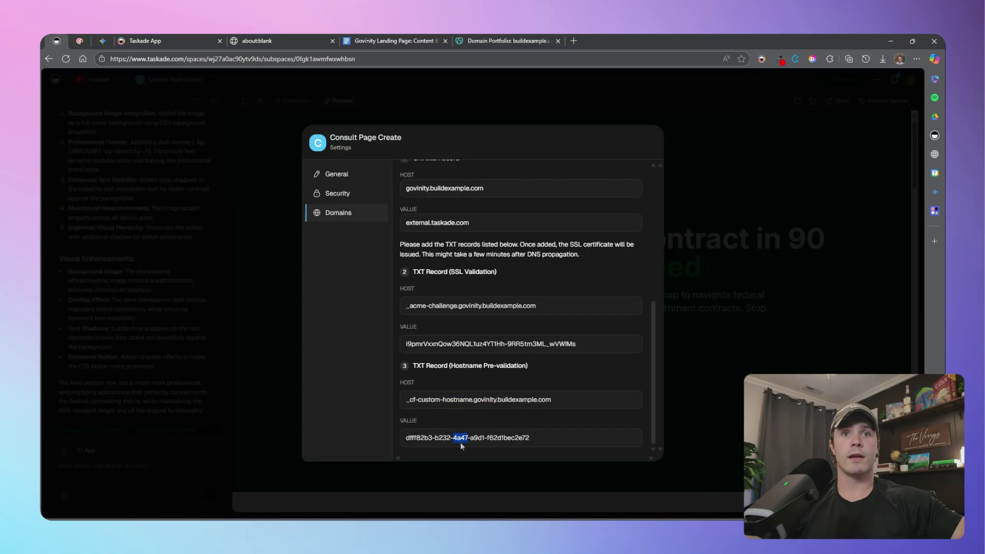
{"action": "triple_click", "coordinate": [460, 438]}
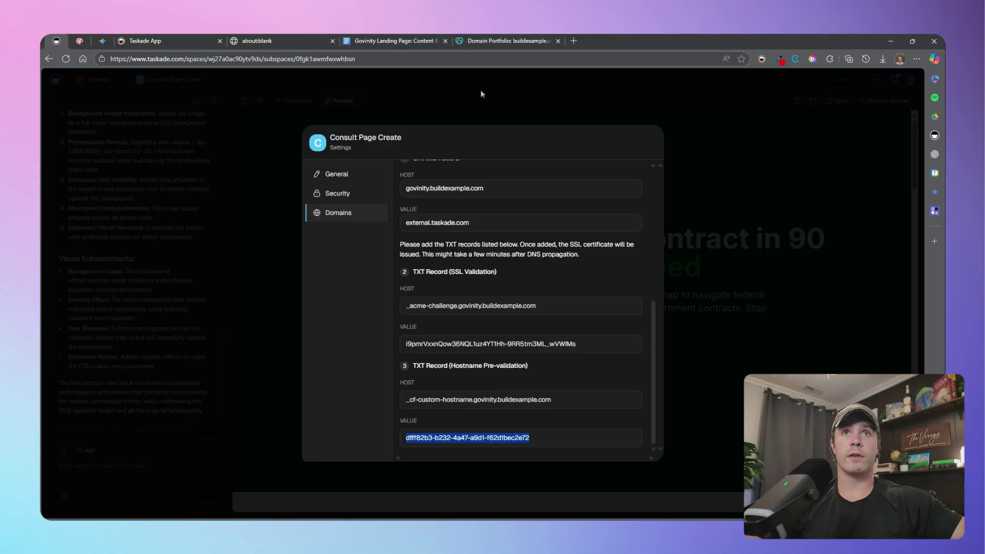
{"action": "key", "text": "ctrl+c"}
{"action": "left_click", "coordinate": [508, 41]}
{"action": "left_click", "coordinate": [647, 435]}
{"action": "key", "text": "ctrl+v"}
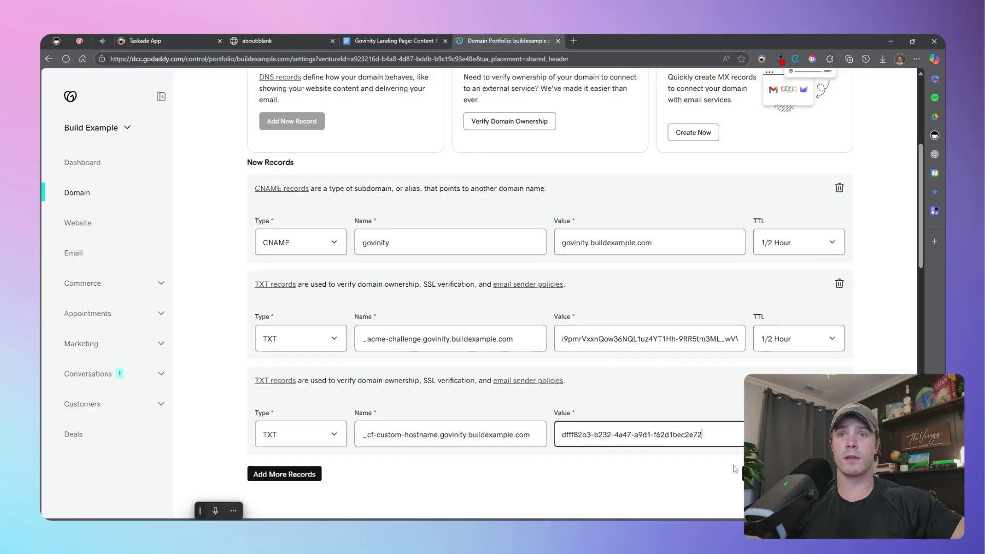
{"action": "left_click", "coordinate": [765, 474]}
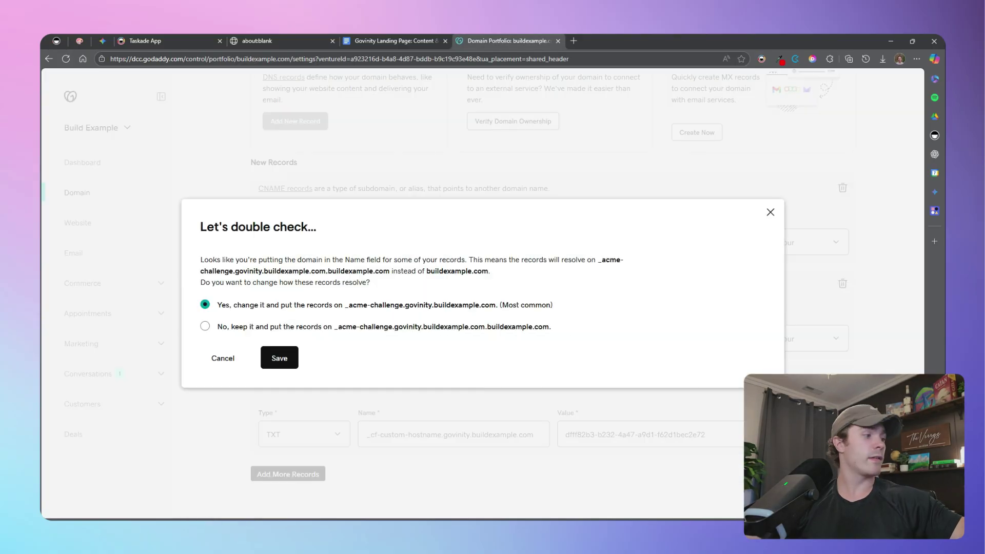
{"action": "left_click", "coordinate": [280, 359]}
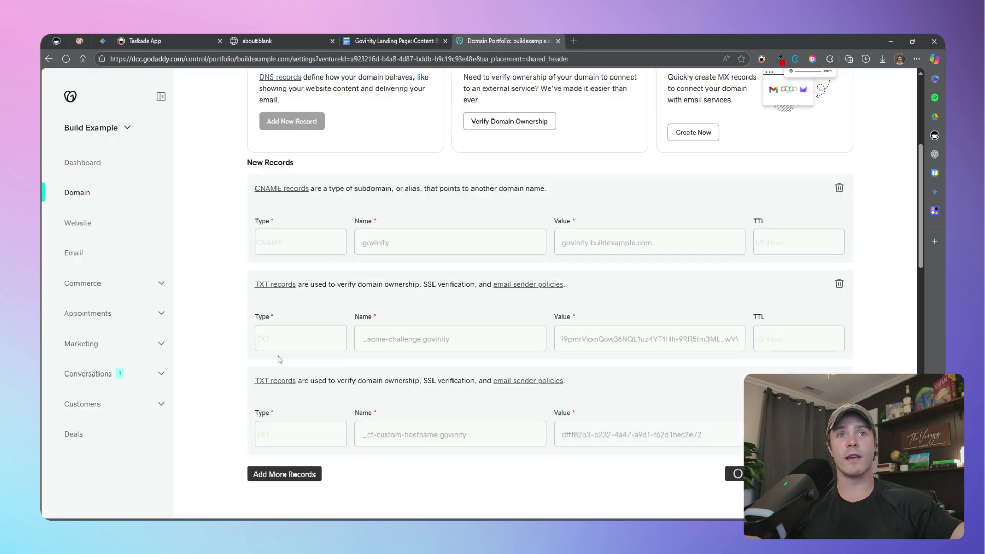
Refresh the domain status to show test.buildexample.com as Active and copy that address
{"action": "left_click", "coordinate": [67, 44]}
{"action": "scroll", "coordinate": [587, 296], "scroll_direction": "up", "scroll_amount": 5}
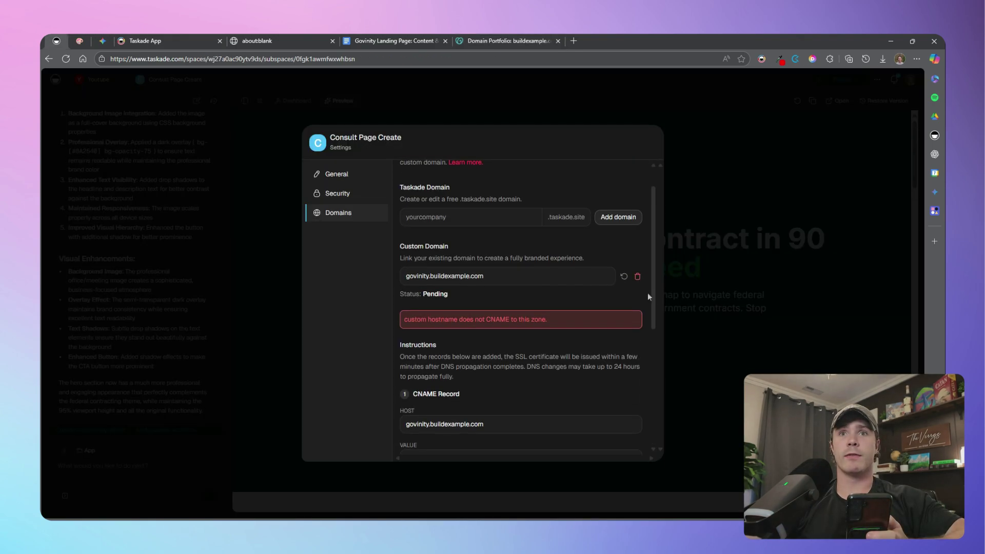
{"action": "left_click", "coordinate": [623, 276]}
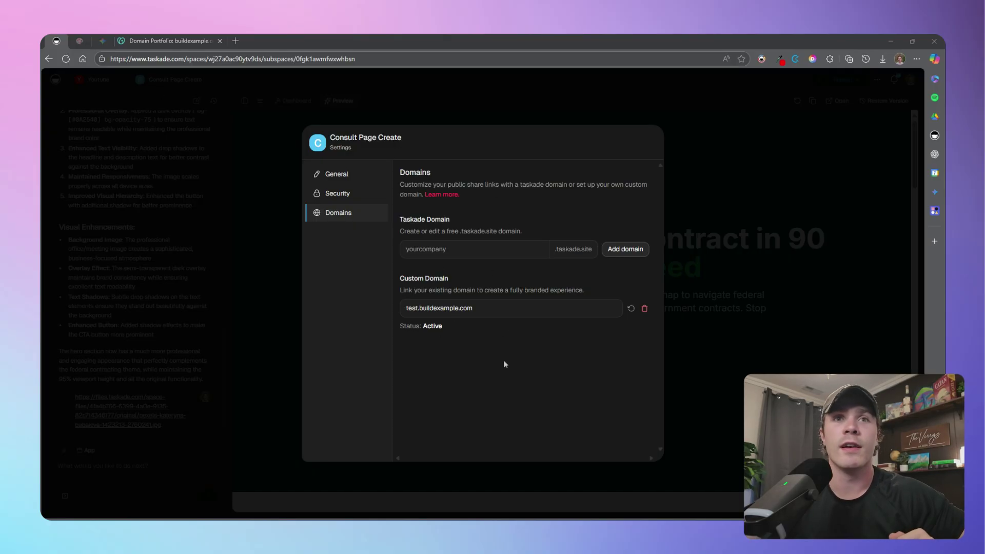
{"action": "double_click", "coordinate": [413, 308]}
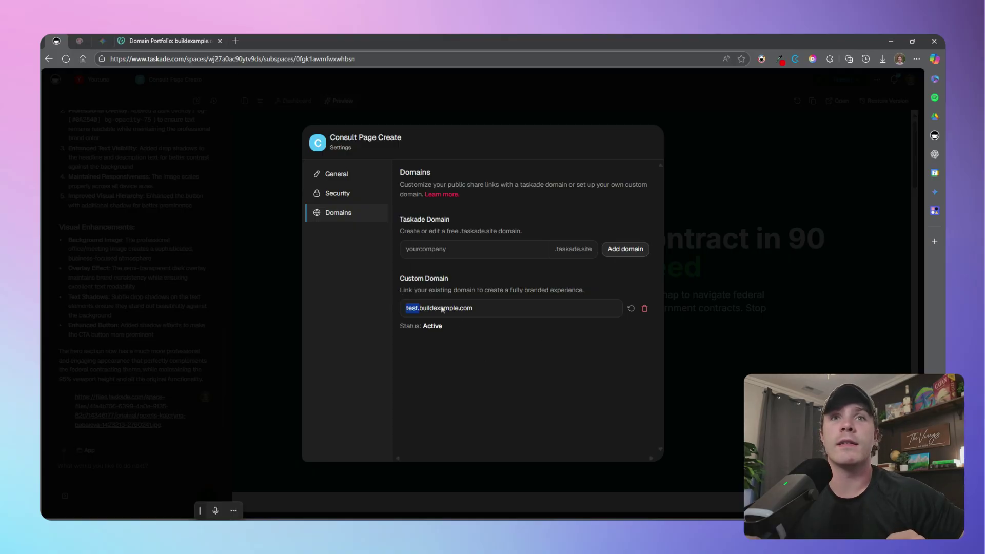
{"action": "left_click_drag", "start_coordinate": [515, 310], "coordinate": [412, 308]}
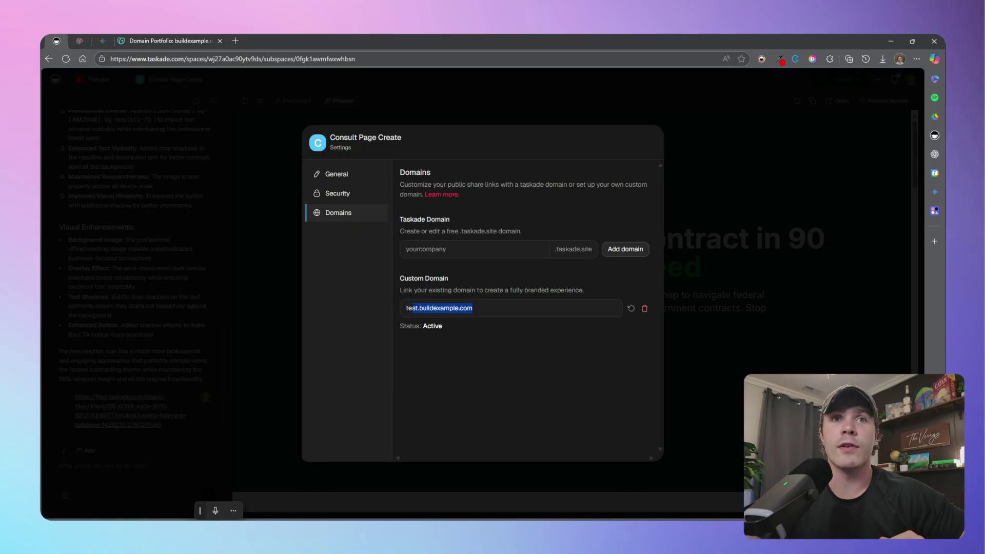
{"action": "left_click", "coordinate": [236, 41]}
Load test.buildexample.com and scroll through the hero, testimonials and FAQ sections
{"action": "key", "text": "ctrl+v"}
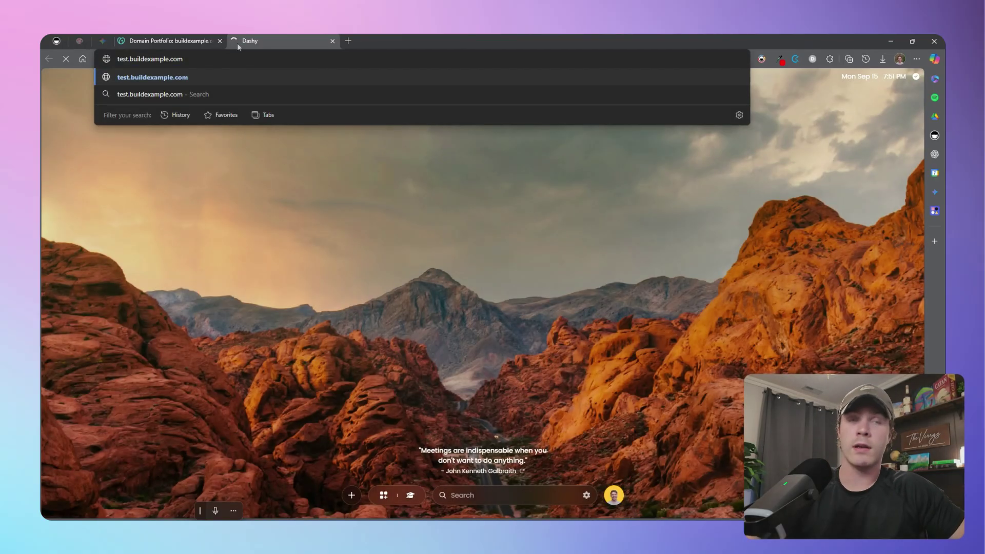
{"action": "key", "text": "Return"}
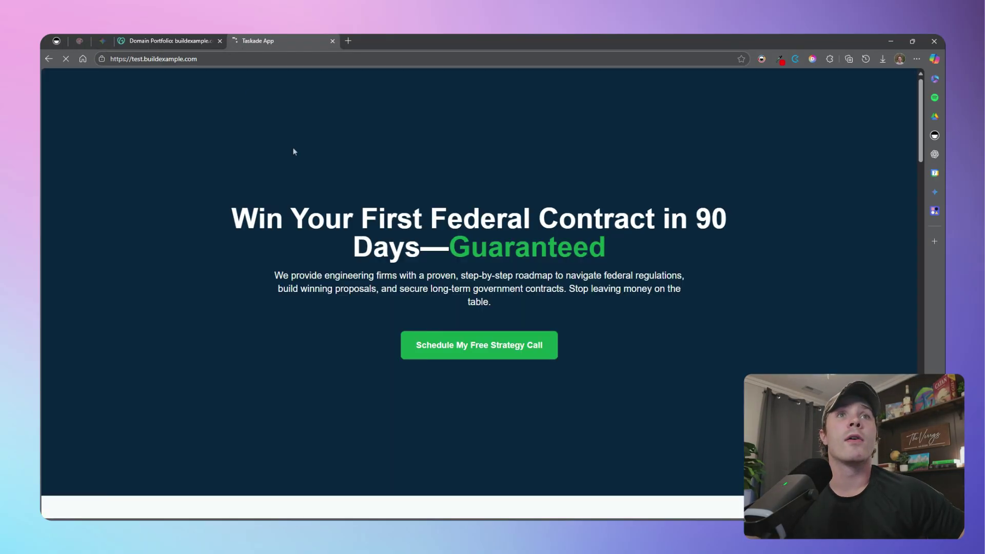
{"action": "scroll", "coordinate": [531, 267], "scroll_direction": "down", "scroll_amount": 6}
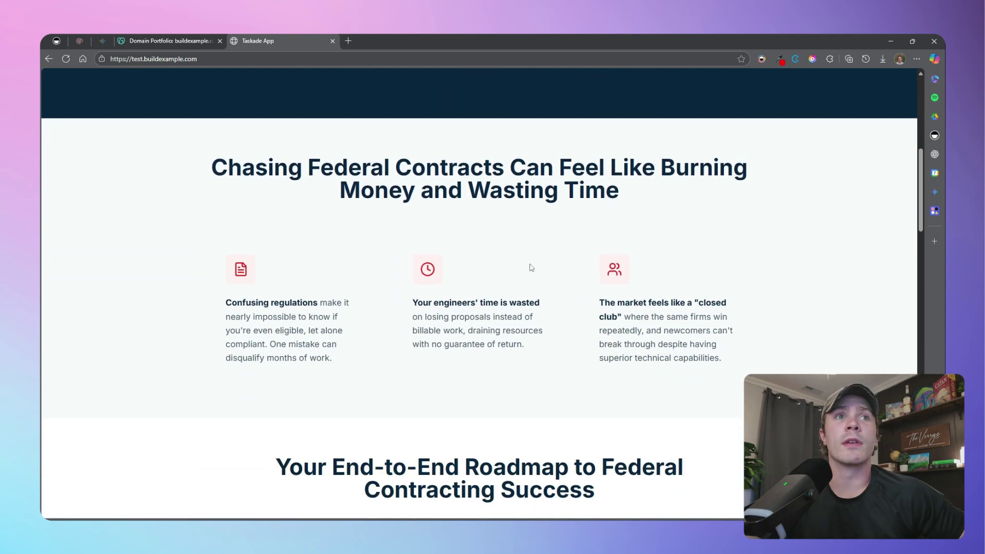
{"action": "scroll", "coordinate": [531, 268], "scroll_direction": "down", "scroll_amount": 15}
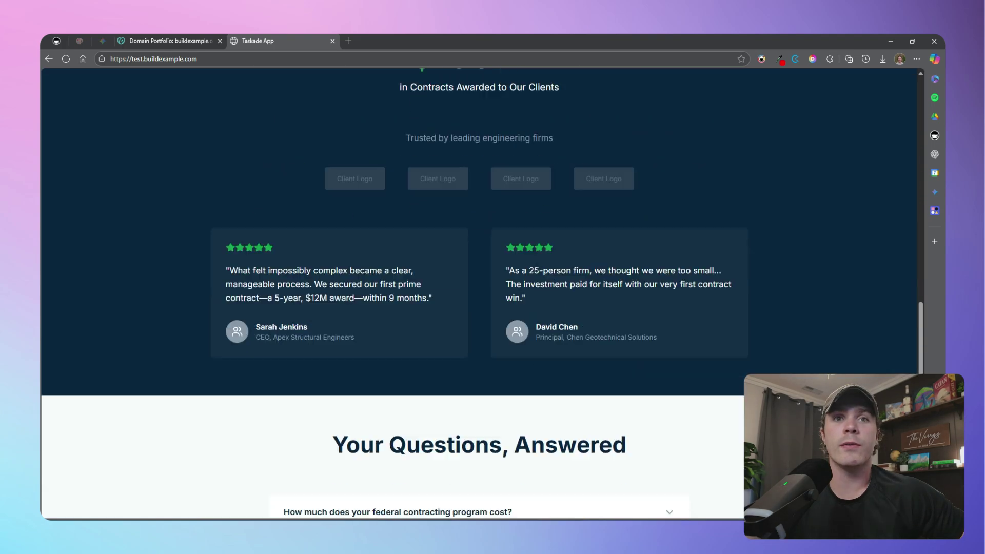
{"action": "scroll", "coordinate": [565, 295], "scroll_direction": "down", "scroll_amount": 7}
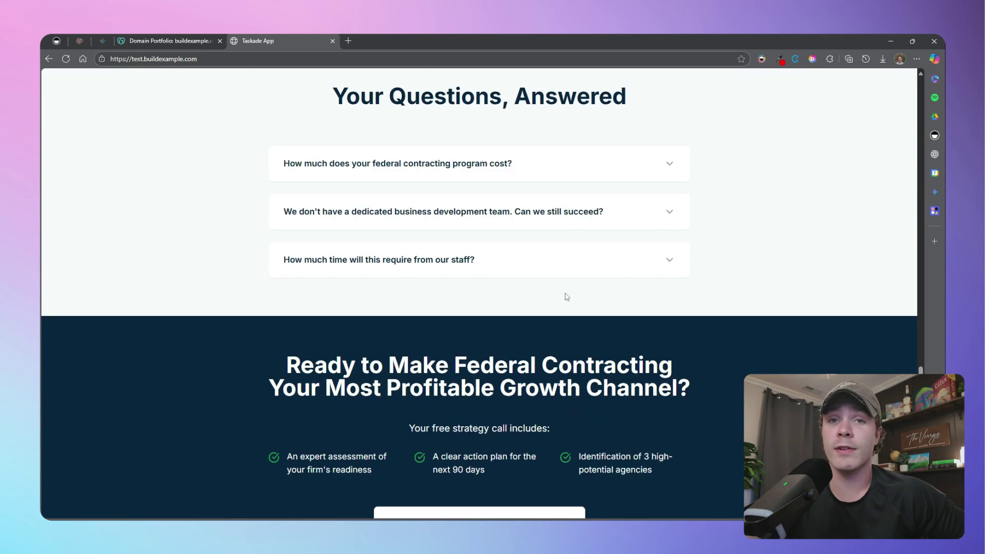
{"action": "scroll", "coordinate": [567, 297], "scroll_direction": "up", "scroll_amount": 12}
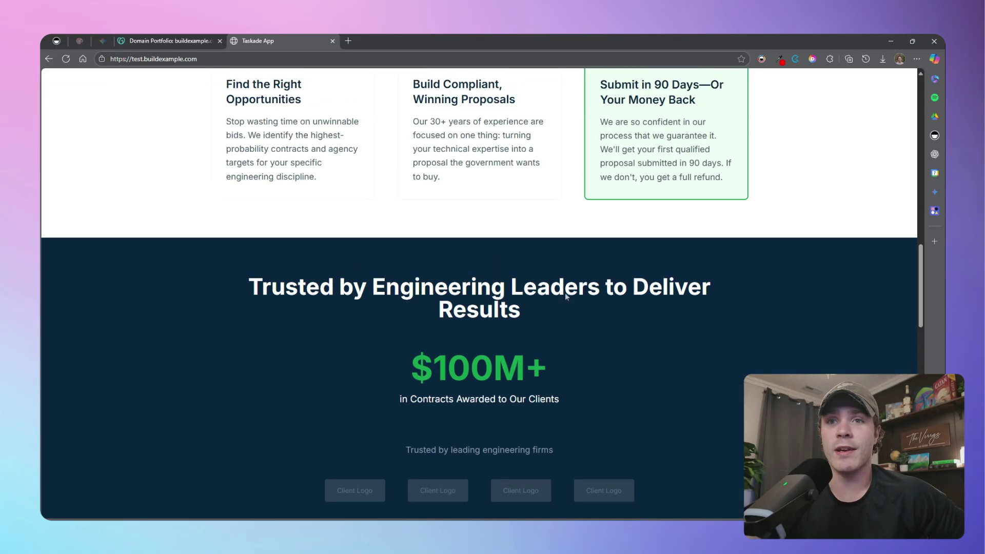
{"action": "scroll", "coordinate": [566, 296], "scroll_direction": "up", "scroll_amount": 8}
{"action": "scroll", "coordinate": [566, 296], "scroll_direction": "up", "scroll_amount": 2}
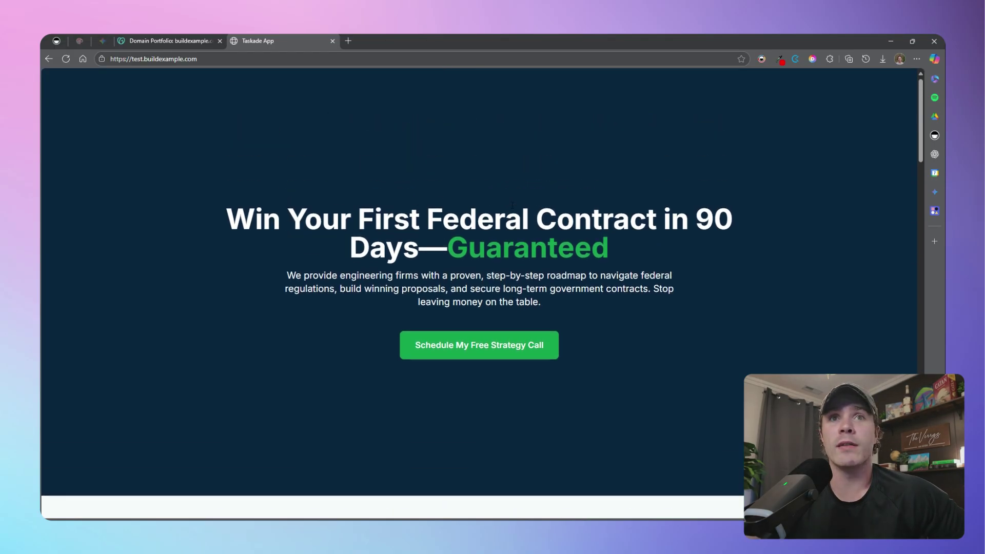